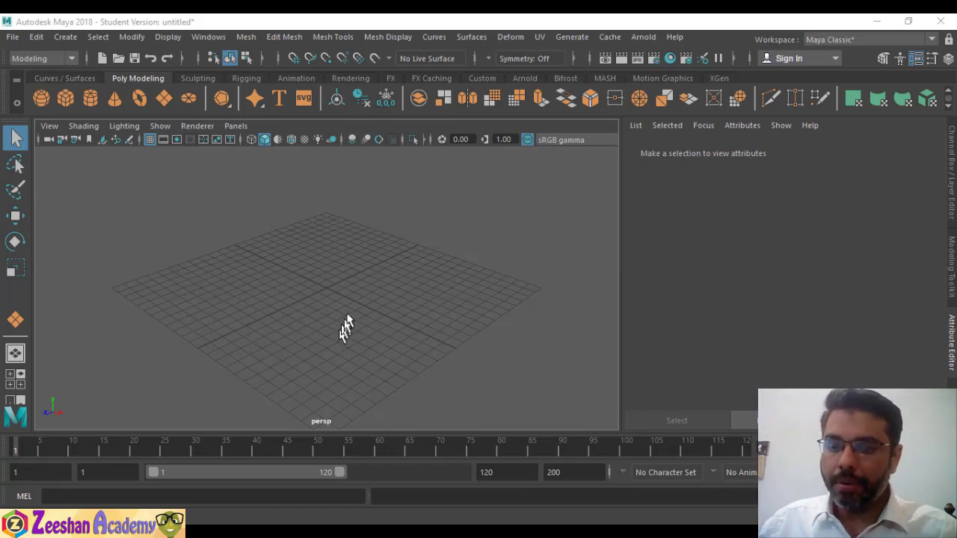
Step: Create a thin polygon cube slab on the grid, about 13.4 wide, 0.32 high and 14.9 deep
mouse_move(346, 327)
left_mouse_down("alt")
mouse_move(252, 302)
mouse_move(274, 314)
mouse_move(346, 316)
mouse_move(336, 333)
left_mouse_up("alt")
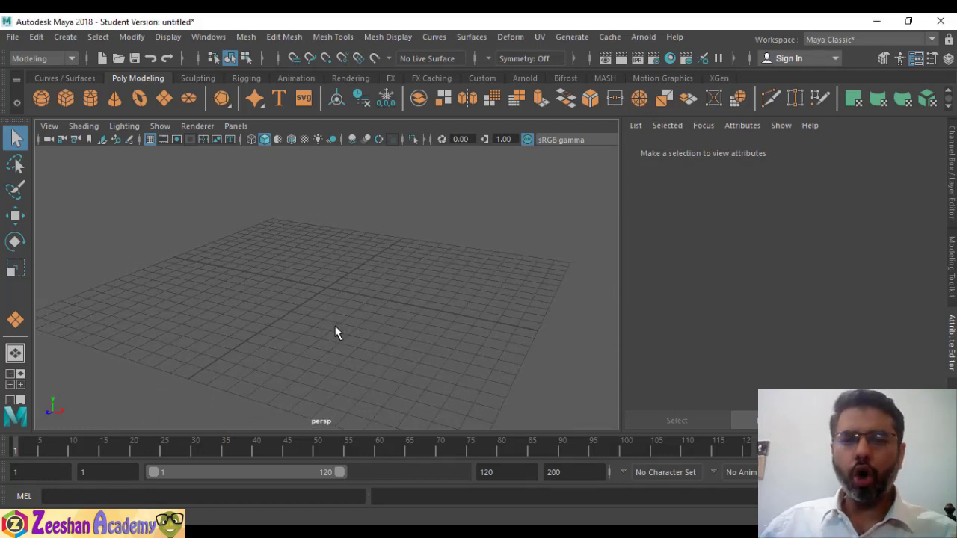
left_click_drag(386, 308, 307, 303, "alt")
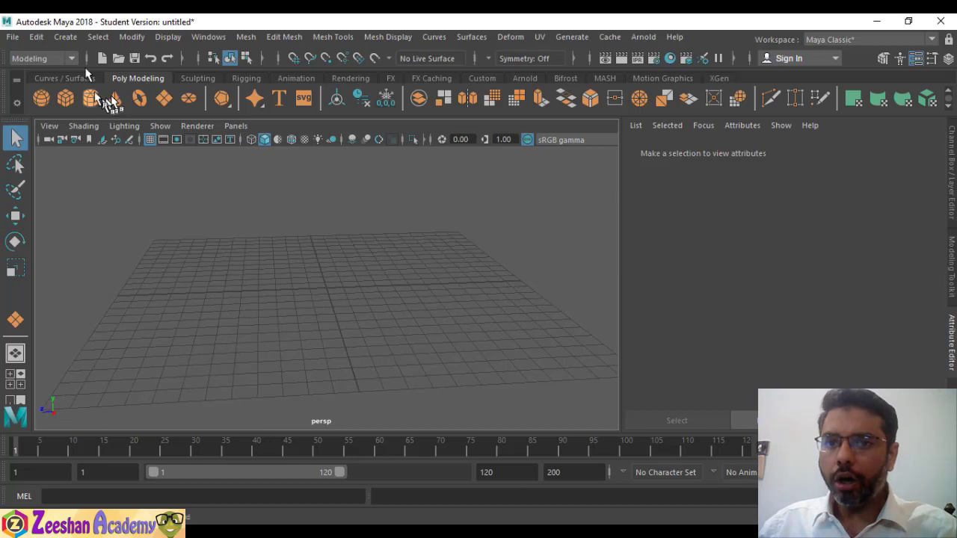
left_click(65, 37)
mouse_move(112, 87)
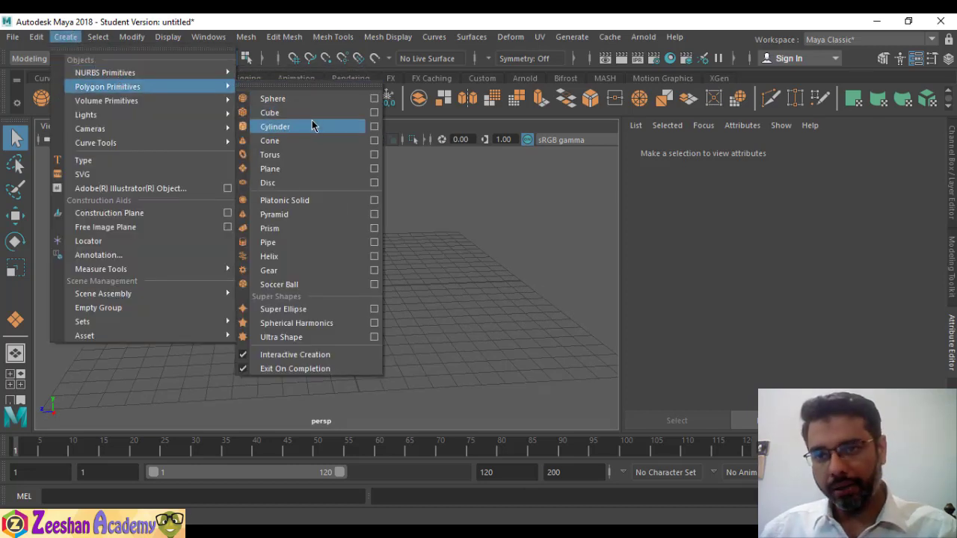
left_click(310, 112)
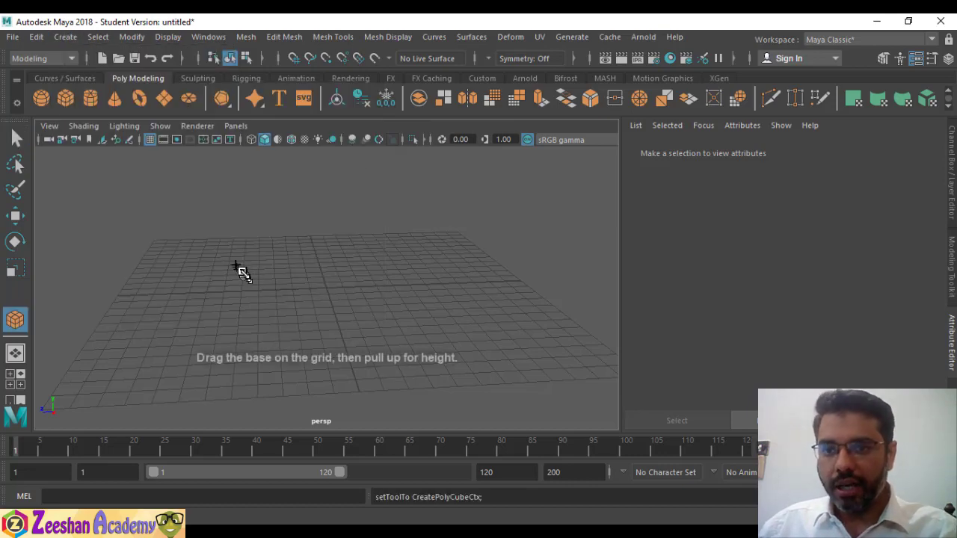
left_click_drag(237, 267, 541, 314)
left_click_drag(428, 320, 293, 338, "alt")
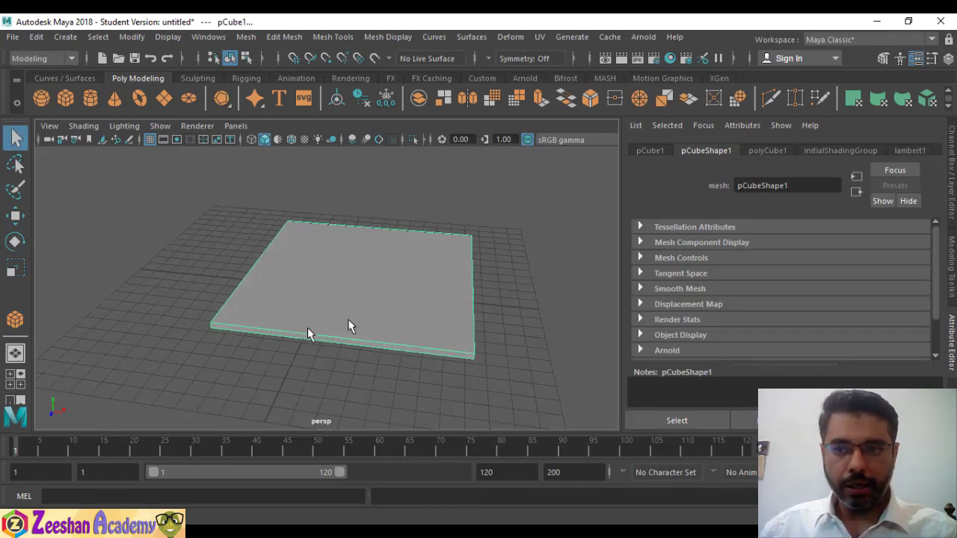
Step: Raise the slab straight up above the grid to about 5.8 in Y
key("r")
key("w")
left_click_drag(364, 214, 373, 136)
middle_click_drag(374, 316, 367, 351, "alt")
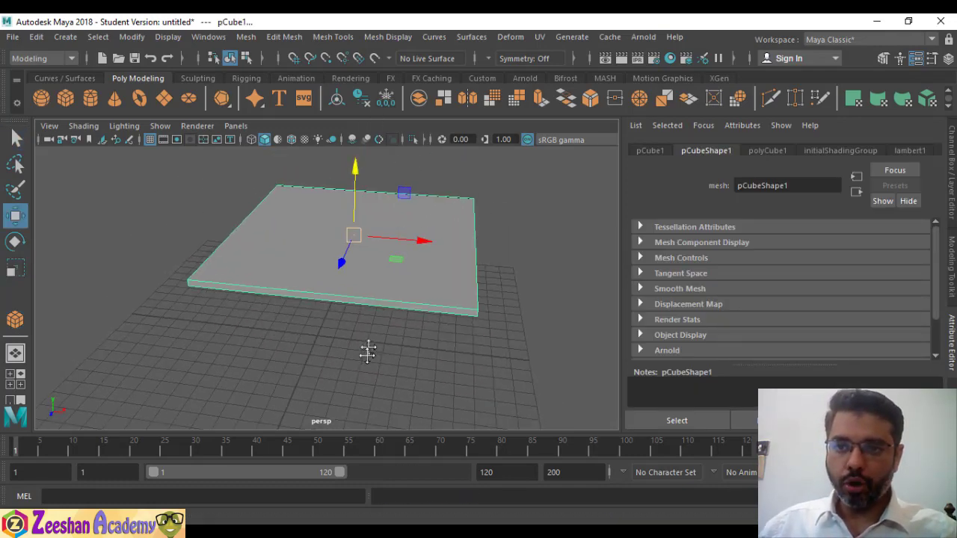
left_click_drag(368, 352, 334, 303, "alt")
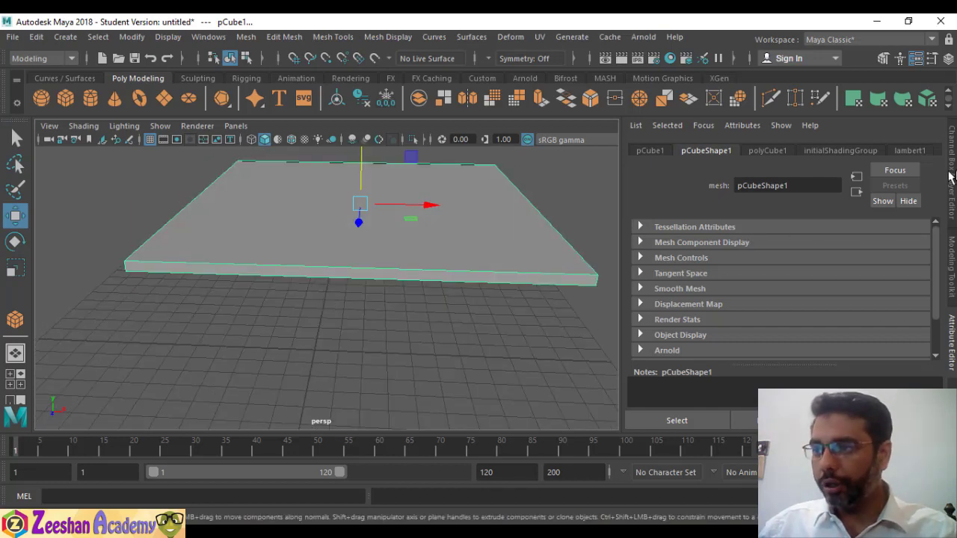
Step: Show the slab's channel values and reduce its width to about 9.5
left_click(947, 60)
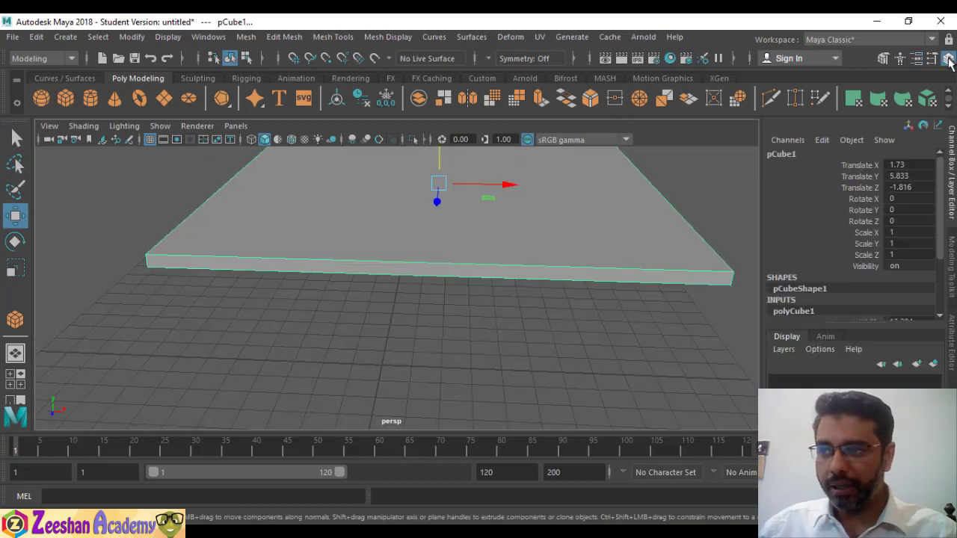
middle_click_drag(508, 200, 481, 279, "alt")
right_click_drag(486, 281, 453, 303, "alt")
left_click_drag(453, 303, 462, 344, "alt")
scroll(836, 234, "down", 2)
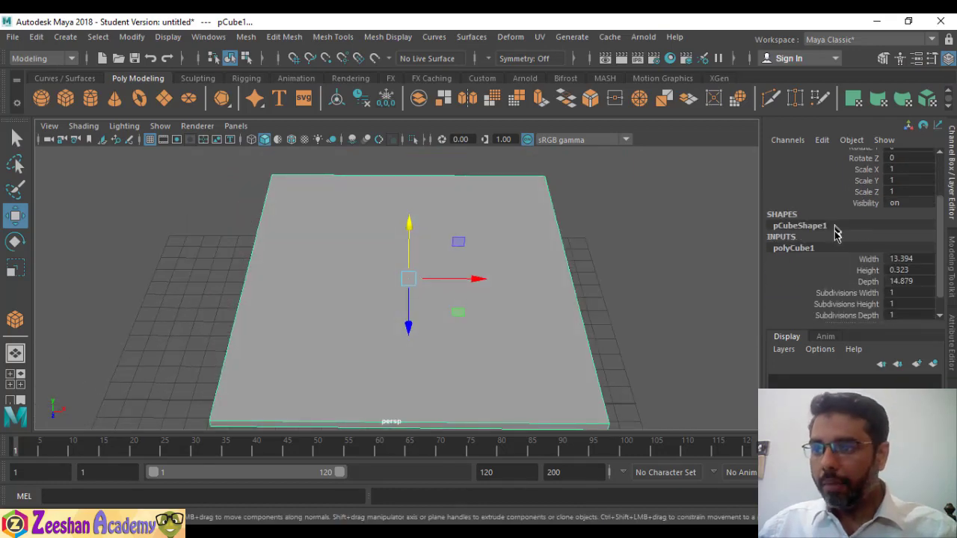
left_click(869, 258)
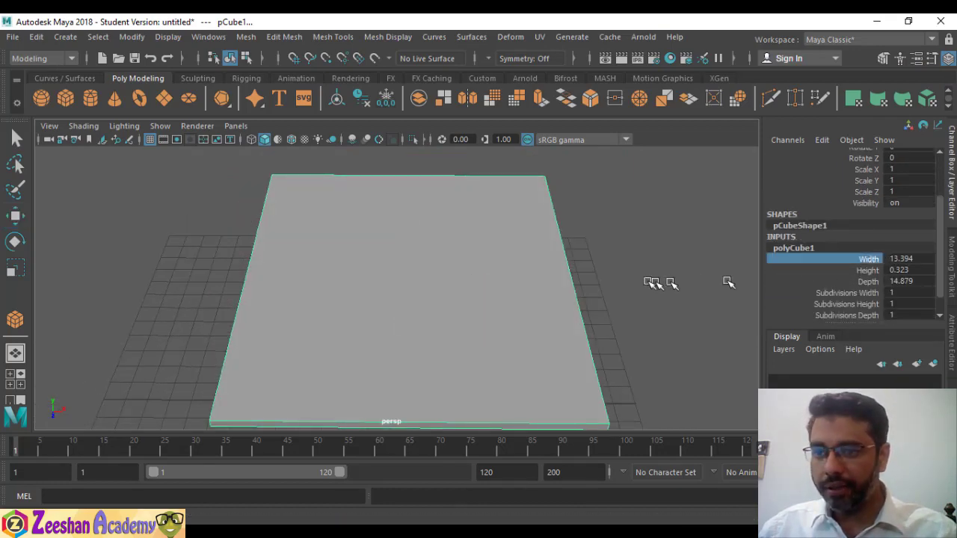
middle_click_drag(662, 279, 596, 270)
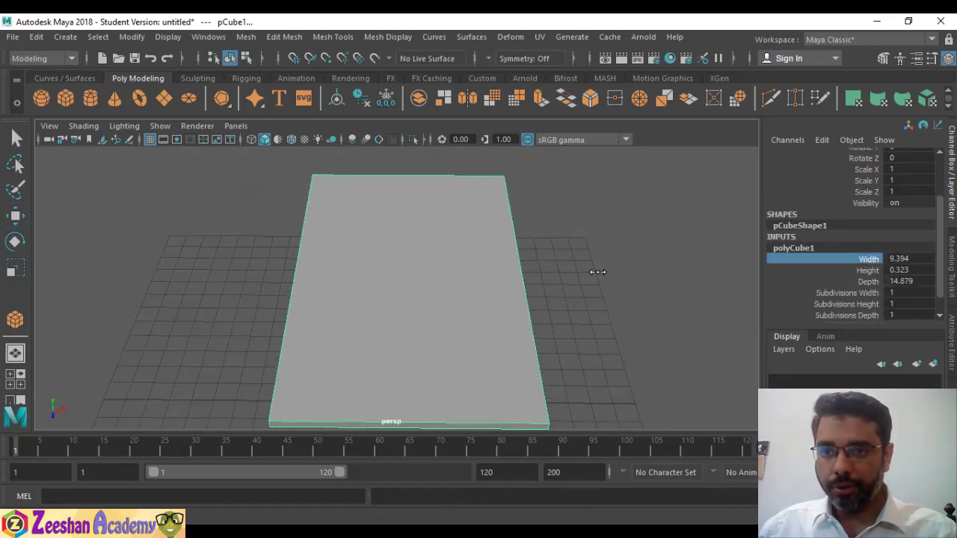
Step: Reduce the slab's height to about 0.12
left_click_drag(596, 270, 482, 254, "alt")
right_click_drag(391, 288, 466, 305, "alt")
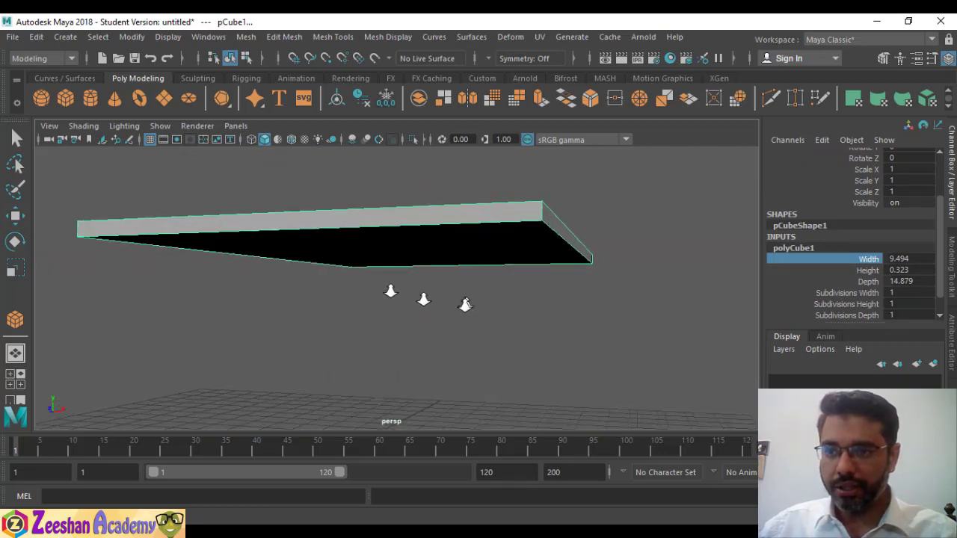
left_click_drag(466, 306, 438, 332, "alt")
left_click_drag(580, 271, 568, 287, "alt")
left_click(866, 270)
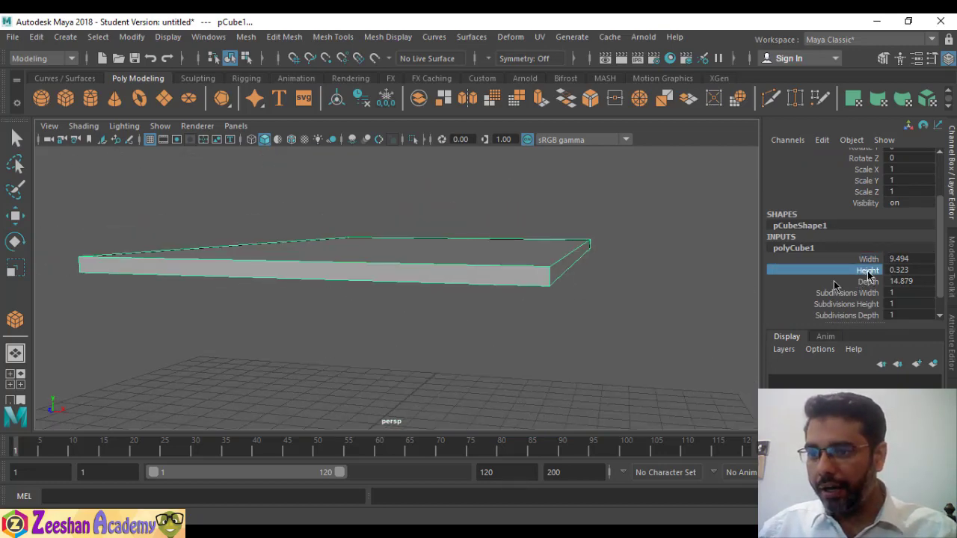
middle_click_drag(485, 298, 495, 301)
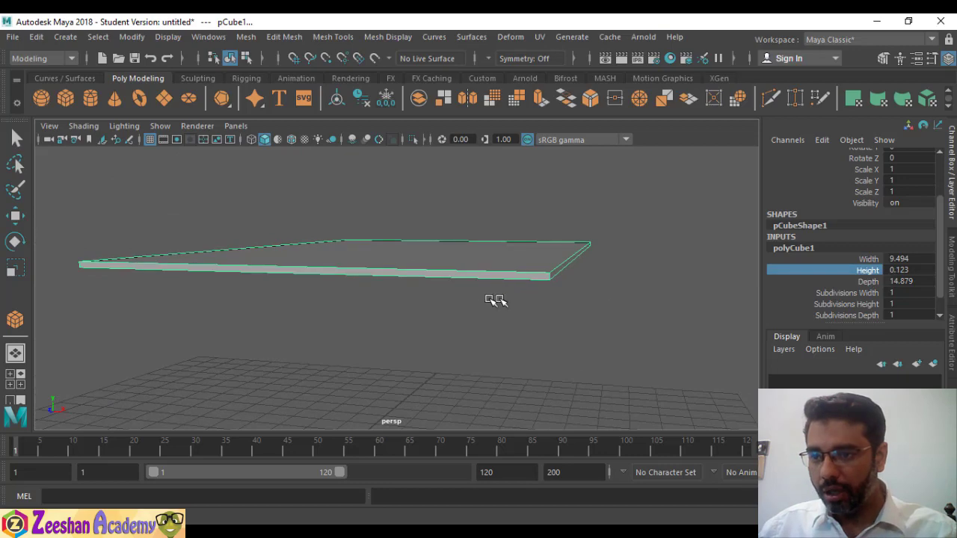
mouse_move(391, 320)
left_mouse_down("alt")
mouse_move(440, 317)
mouse_move(374, 321)
left_mouse_up("alt")
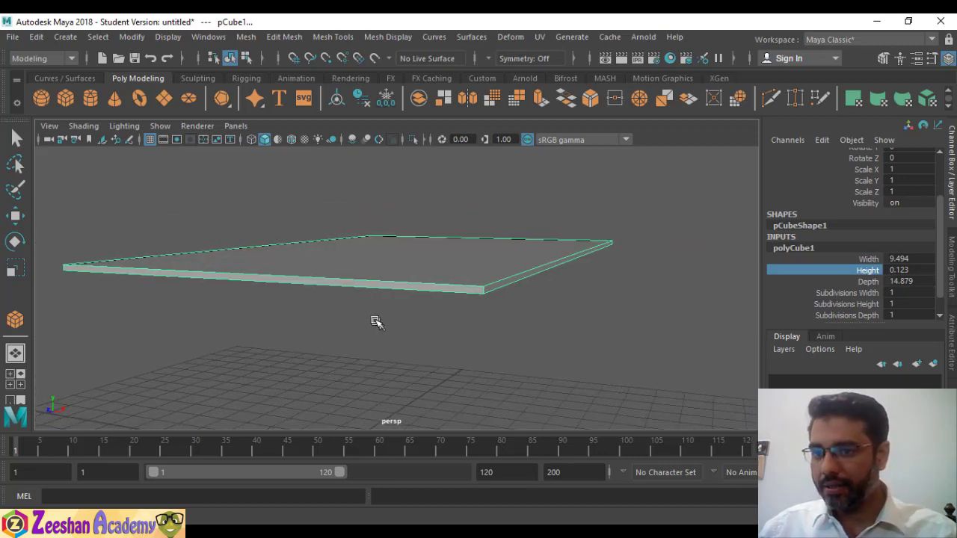
Step: Try a slab height of 0.5, and set it to 0.3
left_click(918, 269)
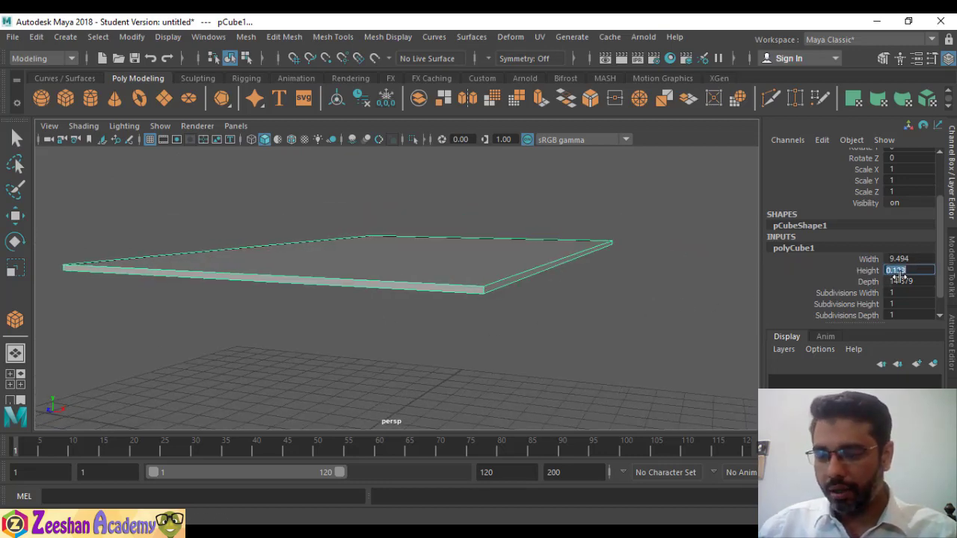
type("0.5")
key("Return")
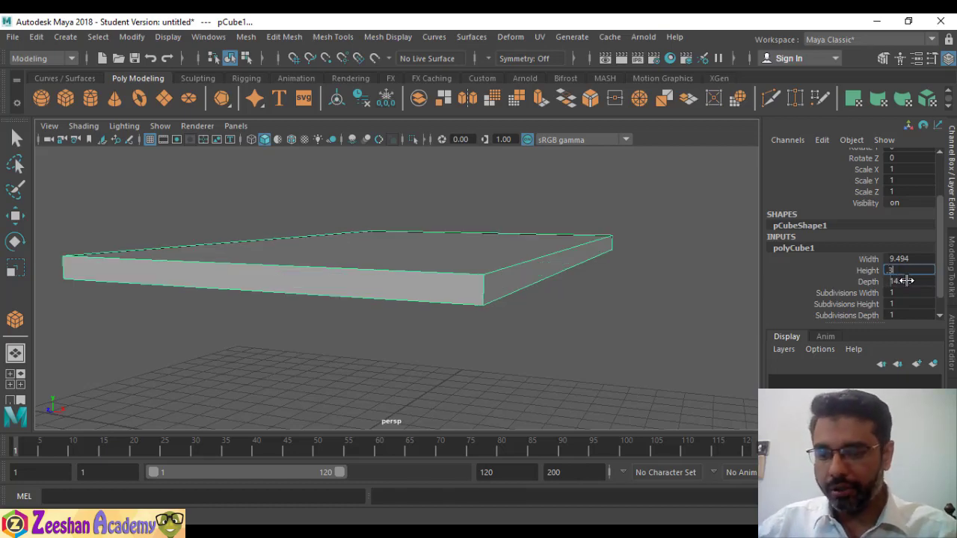
key("Return")
Step: Create an upright polygon cube panel under the slab's front edge, about 9.2 wide, 5.7 high and 0.46 deep
left_click_drag(568, 358, 326, 292, "alt")
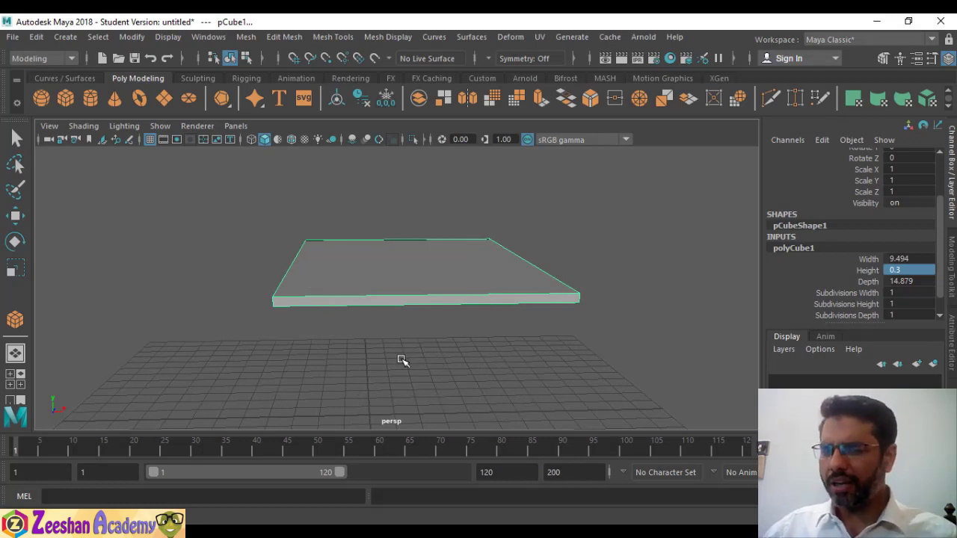
left_click(65, 37)
mouse_move(150, 87)
left_click(293, 115)
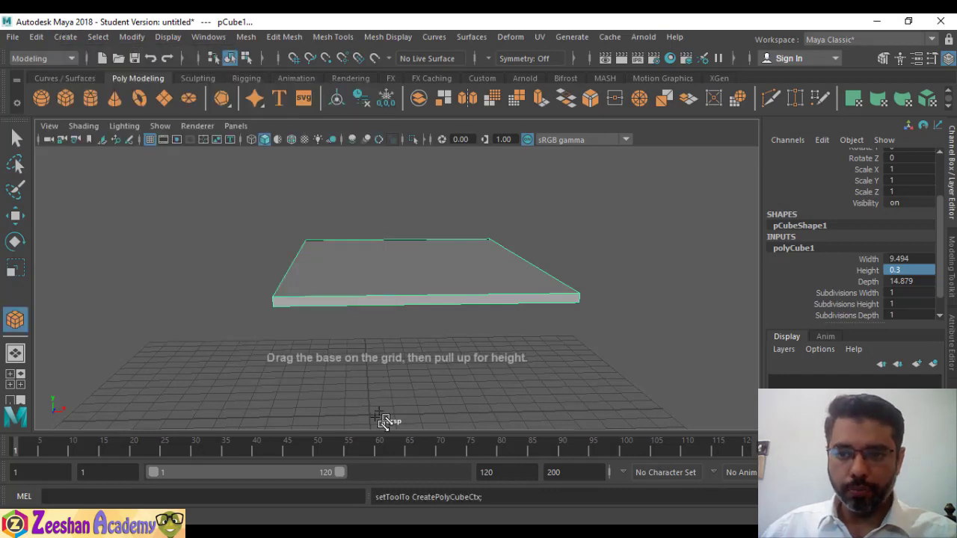
middle_click_drag(365, 295, 381, 218, "alt")
left_click_drag(380, 218, 373, 248, "alt")
left_click_drag(297, 396, 577, 220)
Step: Widen the upright panel to about 9.56 to roughly match the slab's width
key("w")
mouse_move(477, 318)
left_mouse_down("alt")
mouse_move(556, 299)
mouse_move(427, 335)
mouse_move(491, 346)
mouse_move(481, 312)
mouse_move(464, 313)
left_mouse_up("alt")
left_click_drag(348, 337, 413, 235, "alt")
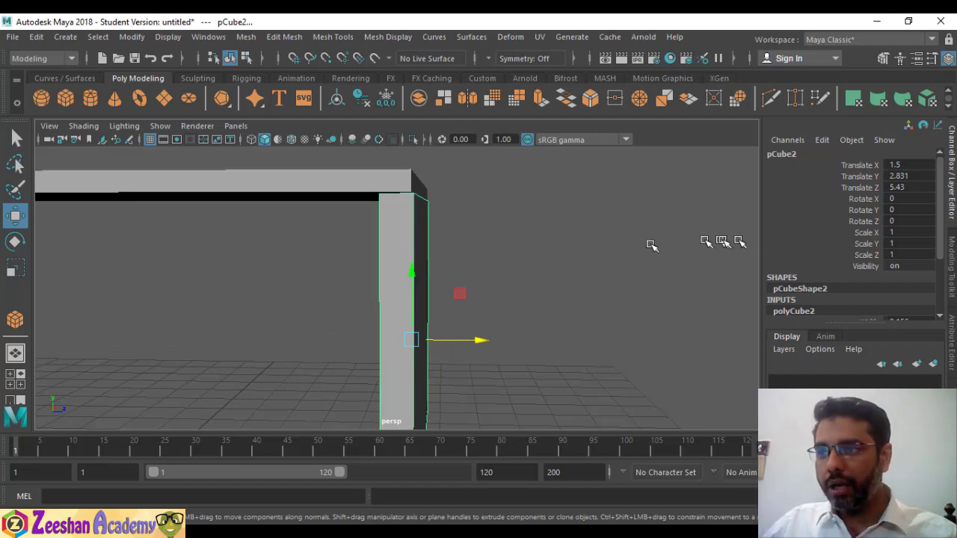
scroll(827, 291, "down", 3)
left_click(862, 238)
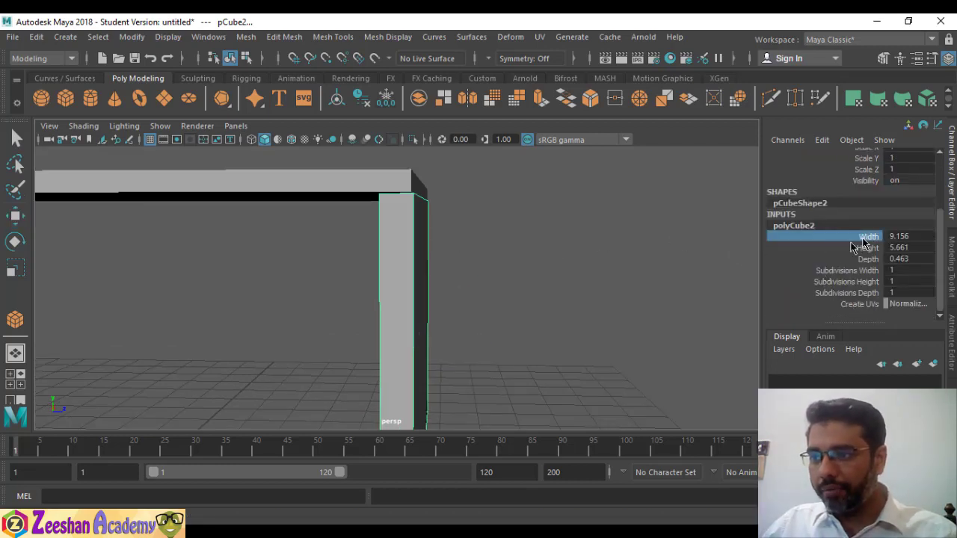
left_click_drag(547, 298, 523, 260, "alt")
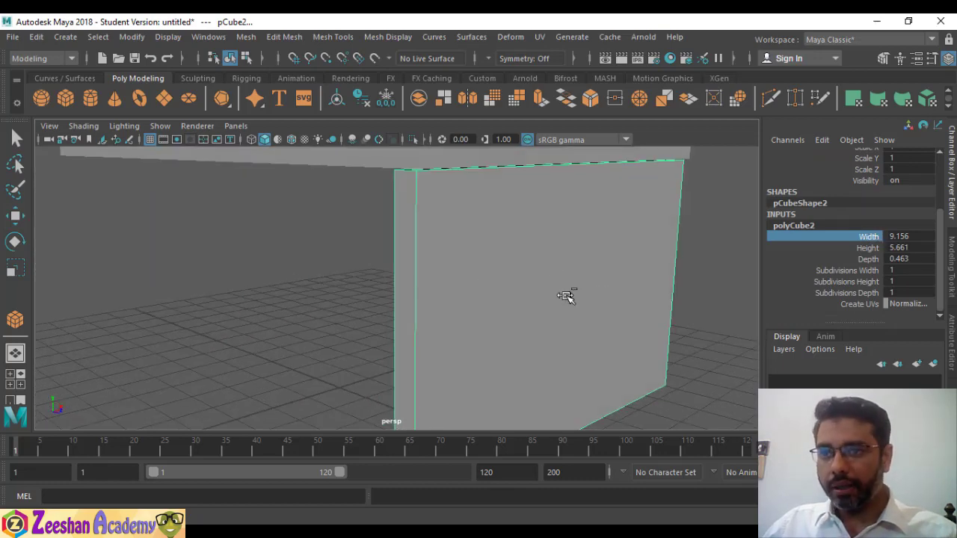
middle_click_drag(566, 296, 583, 293)
left_click_drag(583, 292, 321, 274, "alt")
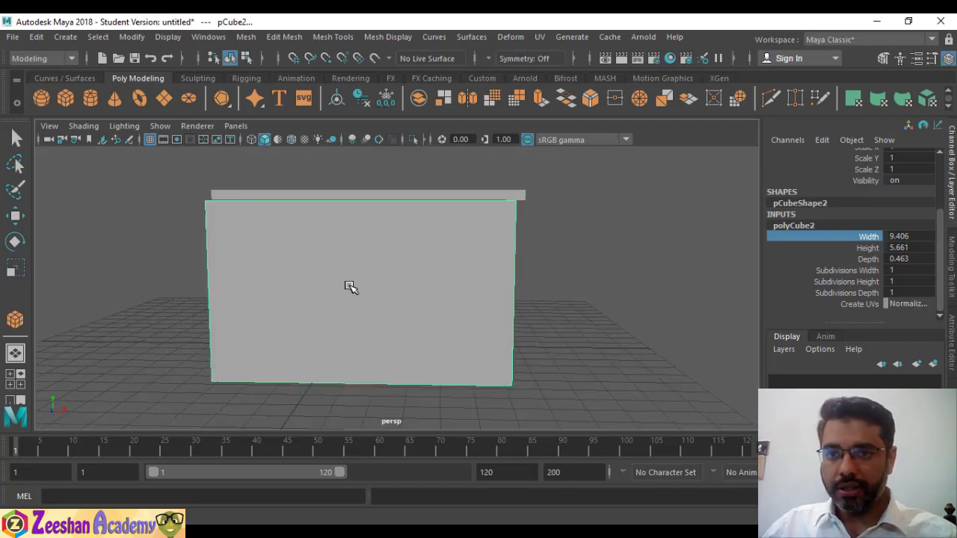
mouse_move(424, 277)
middle_mouse_down()
mouse_move(415, 276)
mouse_move(430, 275)
middle_mouse_up()
Step: Move the upright panel along X to about 1.78 to align it with the slab's sides
key("w")
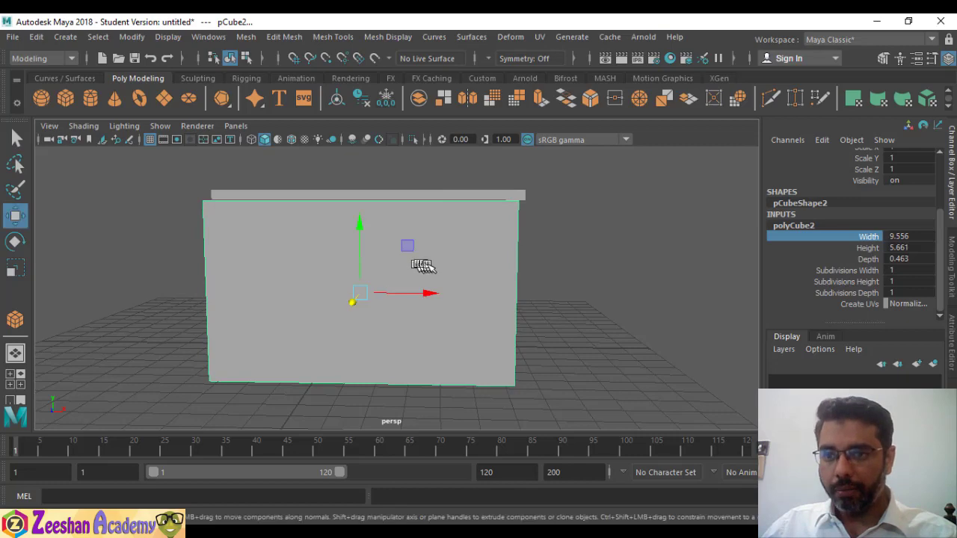
left_click_drag(427, 293, 562, 297)
right_click_drag(563, 298, 703, 305, "alt")
middle_click_drag(579, 234, 534, 350, "alt")
left_click_drag(534, 350, 331, 289, "alt")
Step: Set the top slab's width to 9.5
left_click(449, 258)
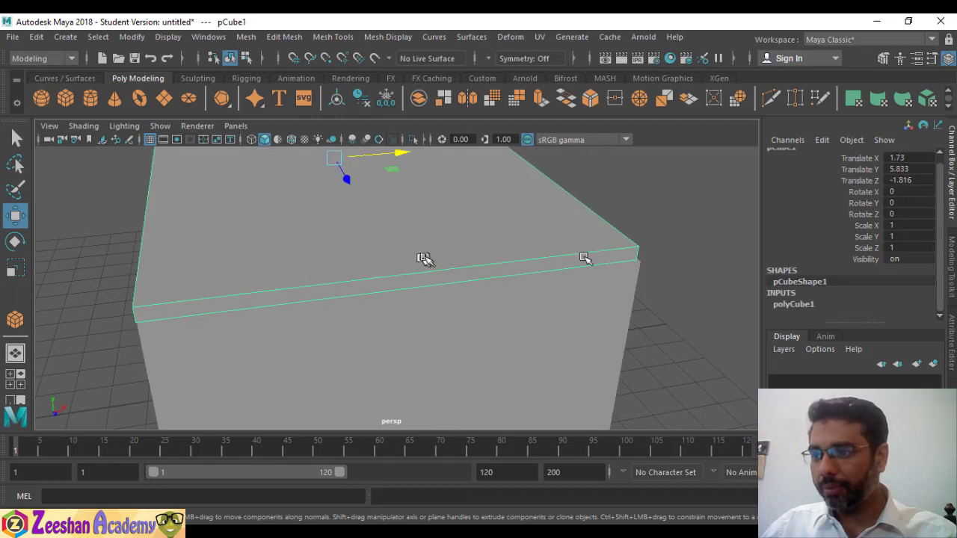
left_click(785, 305)
scroll(897, 292, "down", 1)
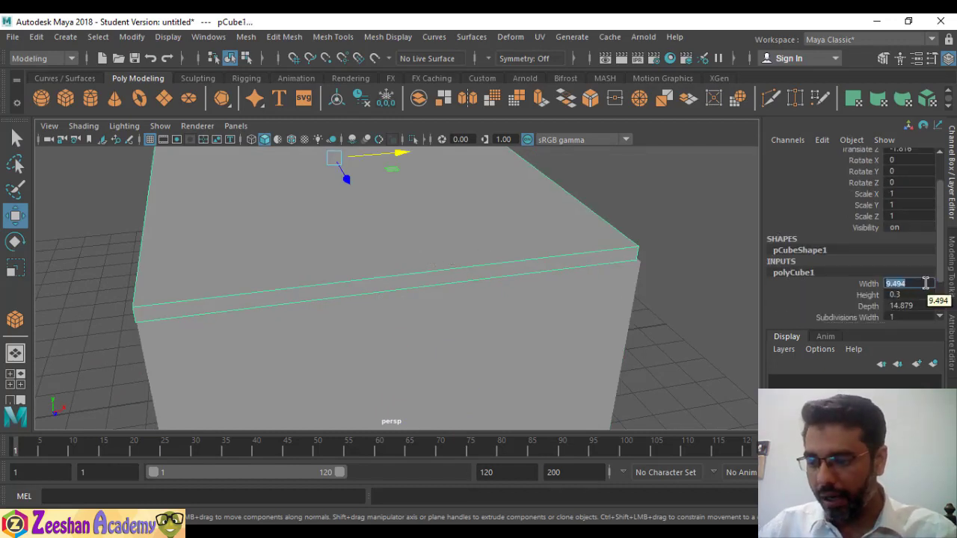
left_click(925, 283)
type("9.5")
key("Tab")
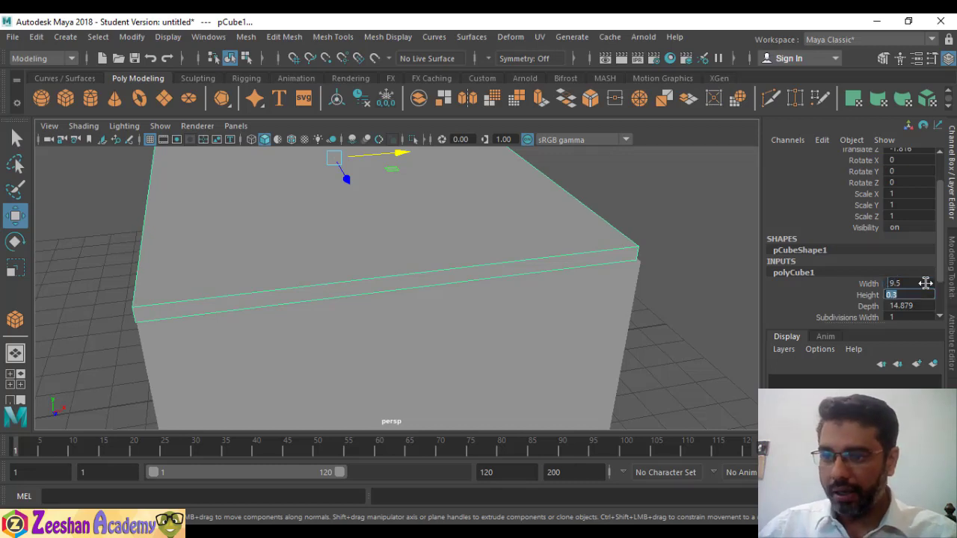
left_click(608, 325)
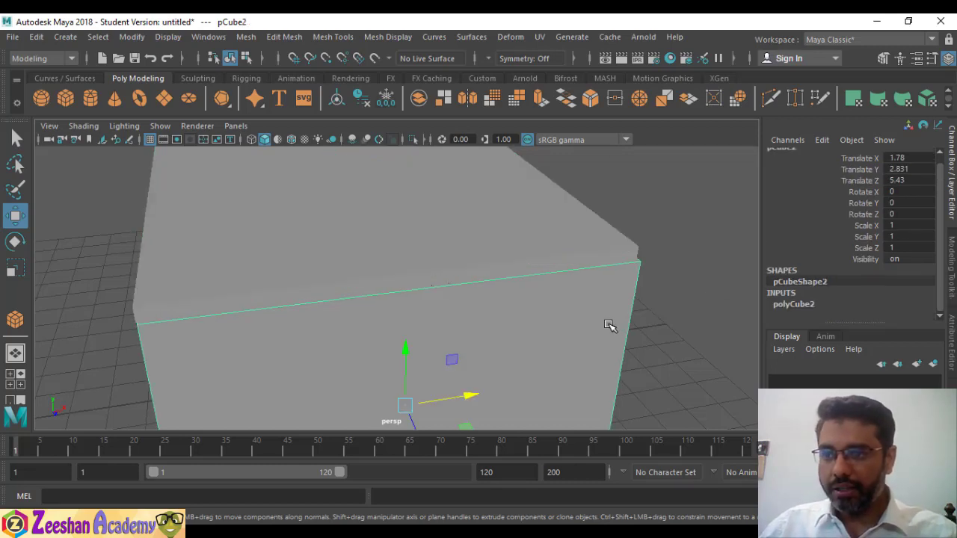
left_click(886, 308)
left_click(898, 315)
type("0.01")
key("Tab")
key("ctrl+z")
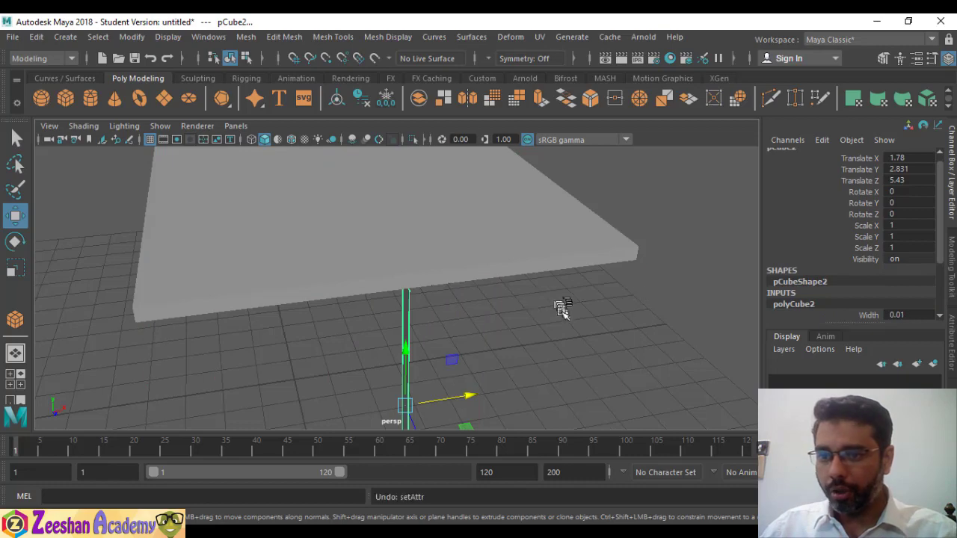
Step: Set the upright panel's width to 9.5 to match the top slab
left_click_drag(562, 311, 528, 305, "alt")
left_click(922, 308)
left_click(914, 315)
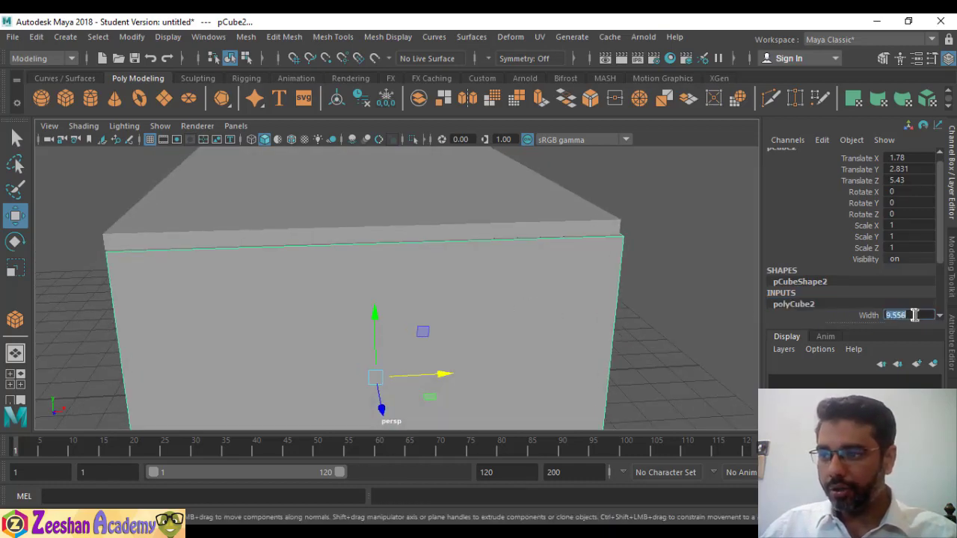
key("Return")
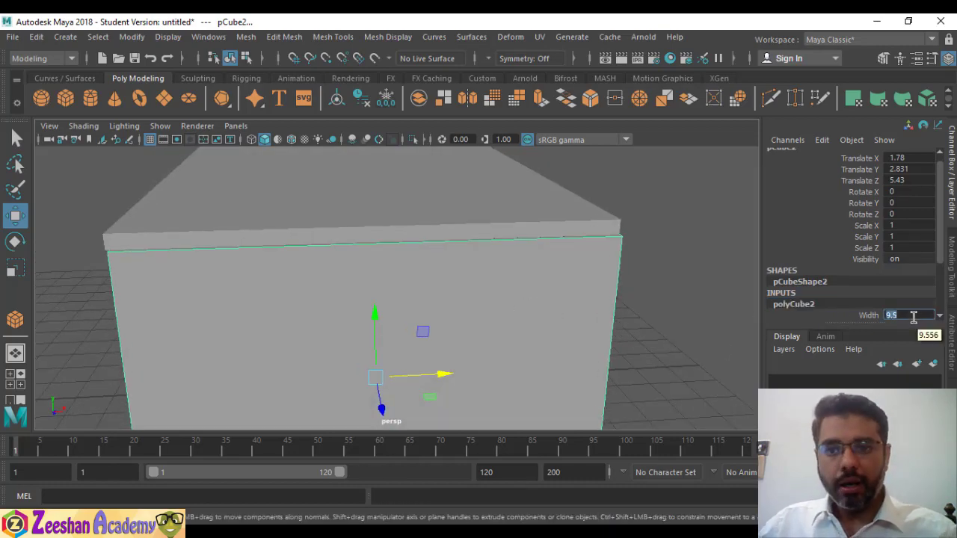
Step: Reduce the upright panel's depth to about 0.26
left_click_drag(125, 259, 416, 281, "alt")
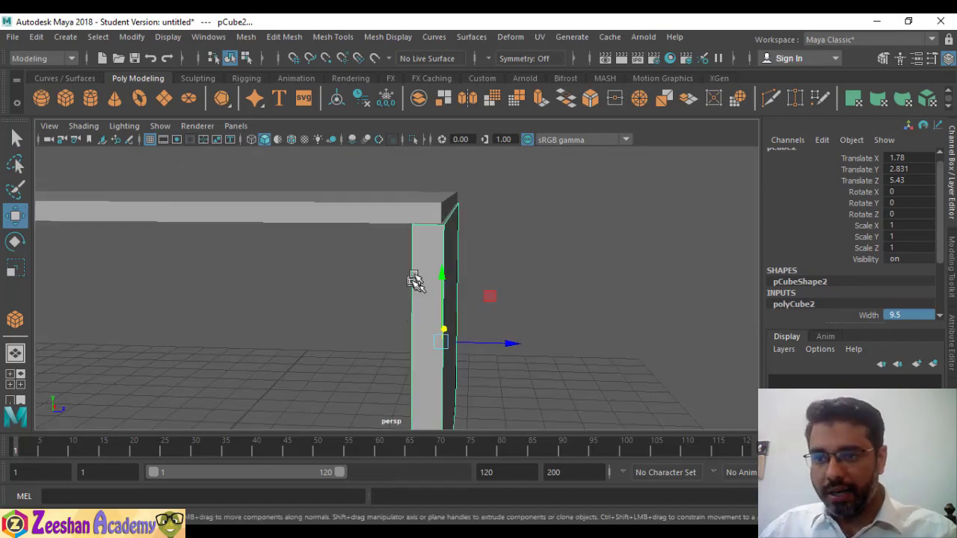
scroll(840, 280, "down", 3)
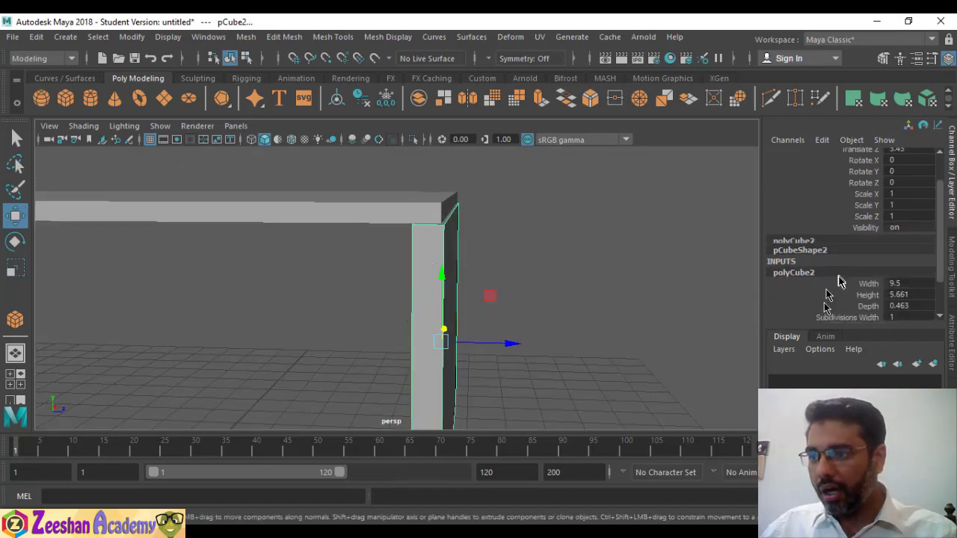
left_click(866, 275)
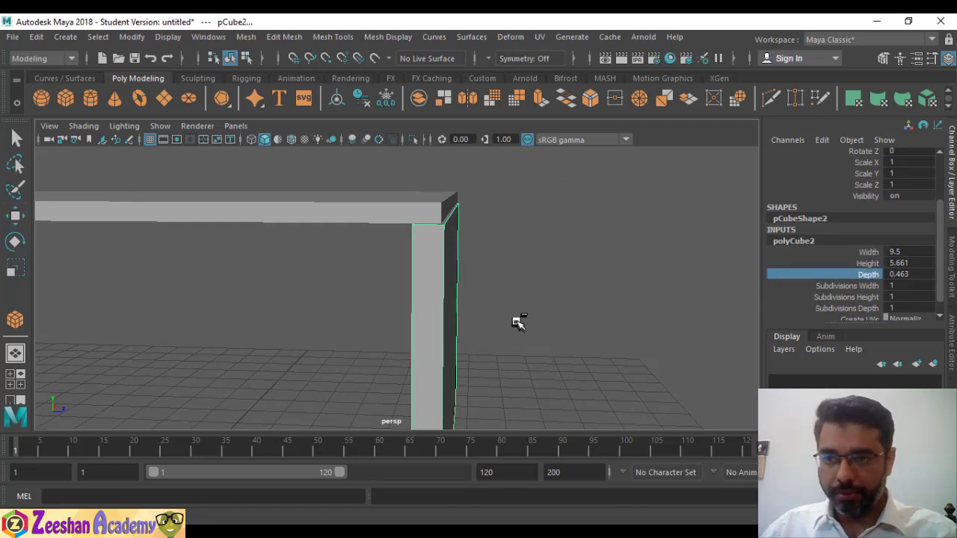
middle_click_drag(518, 321, 501, 320)
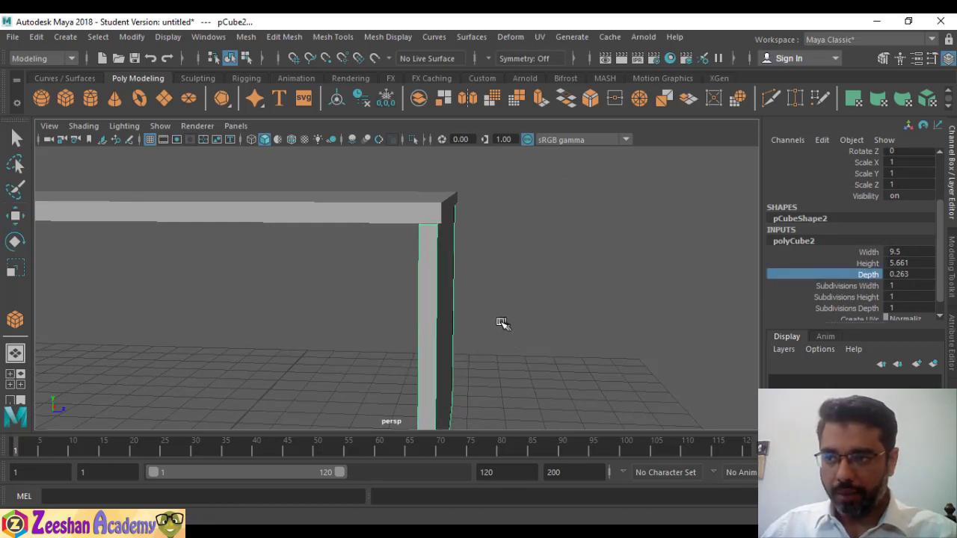
Step: Set the upright panel's depth to 0.2 and shift it along Z to line up with the end of the slab
left_click_drag(502, 323, 525, 317, "alt")
left_click(907, 275)
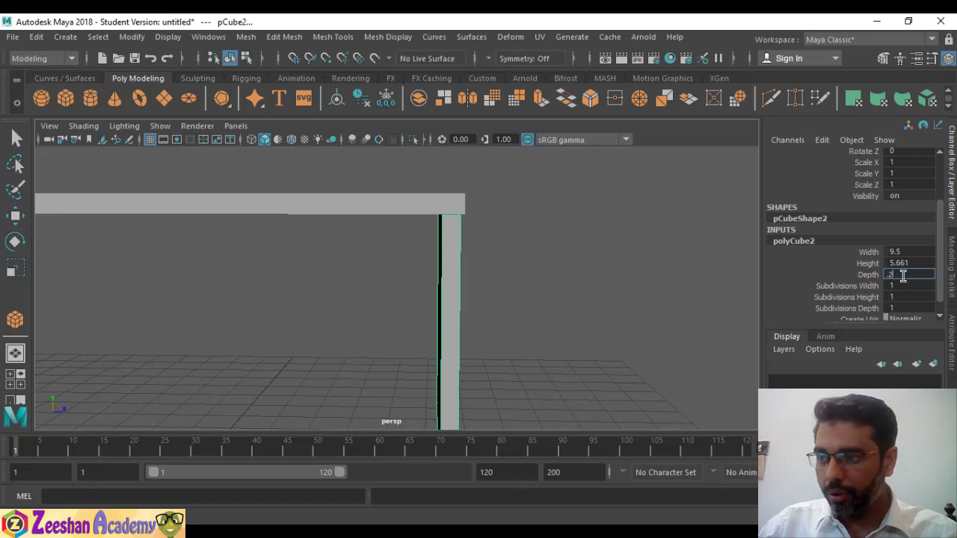
type(".2")
key("Return")
left_click_drag(490, 241, 448, 378, "alt")
key("w")
left_click_drag(502, 408, 516, 406)
key("r")
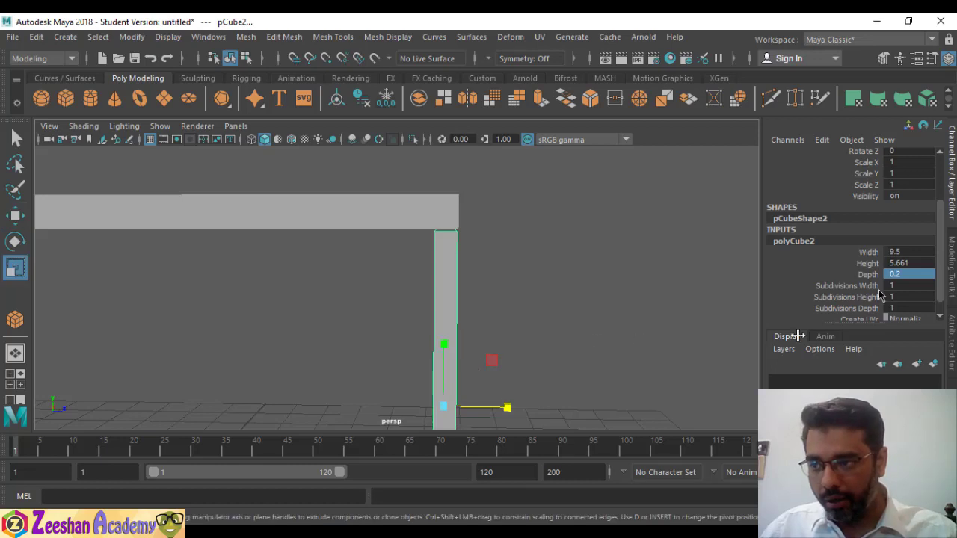
Step: Set the upright panel's height to 6
double_click(903, 263)
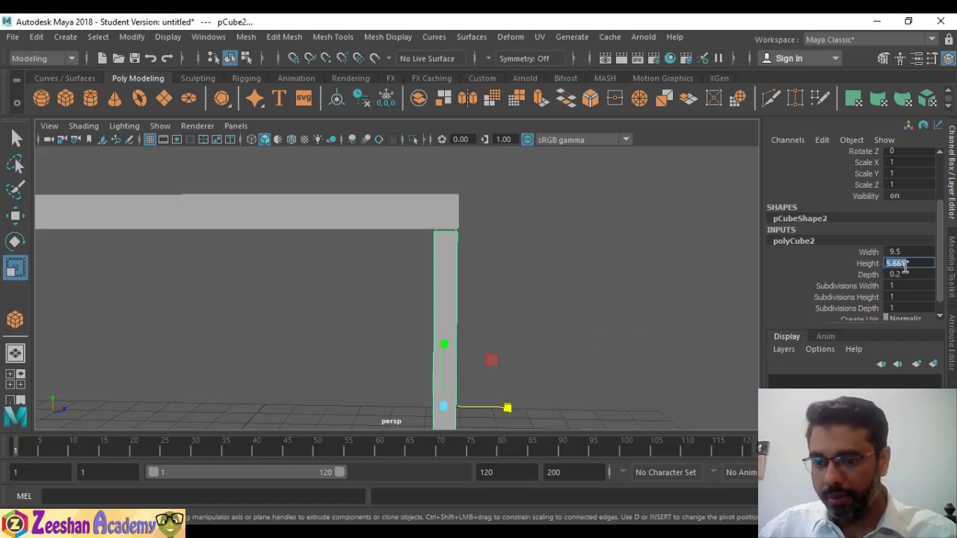
type("6.5")
key("Return")
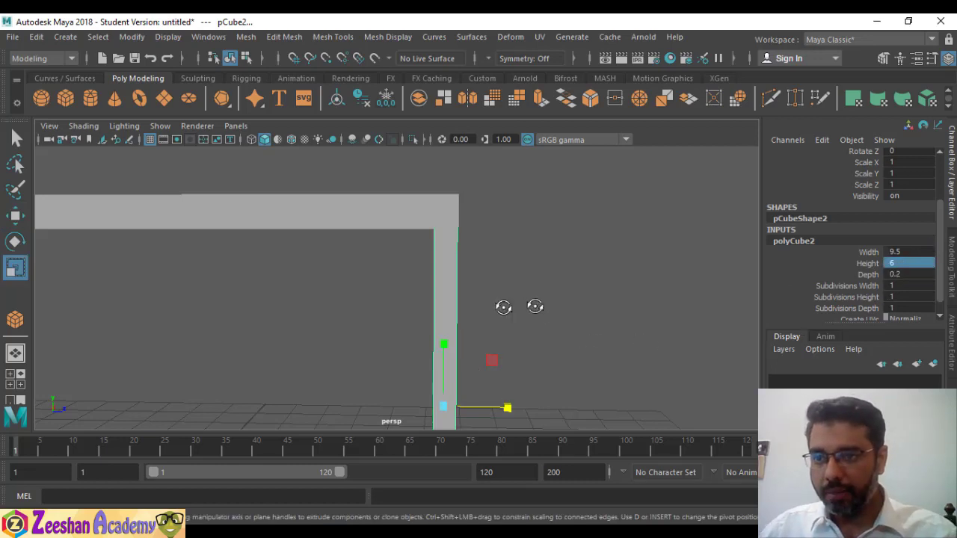
Step: Lower the upright panel along Y to about 2.79 and nudge it along Z so it sits beneath the slab's end
left_click_drag(503, 308, 348, 307, "alt")
key("w")
right_click_drag(349, 308, 419, 324, "alt")
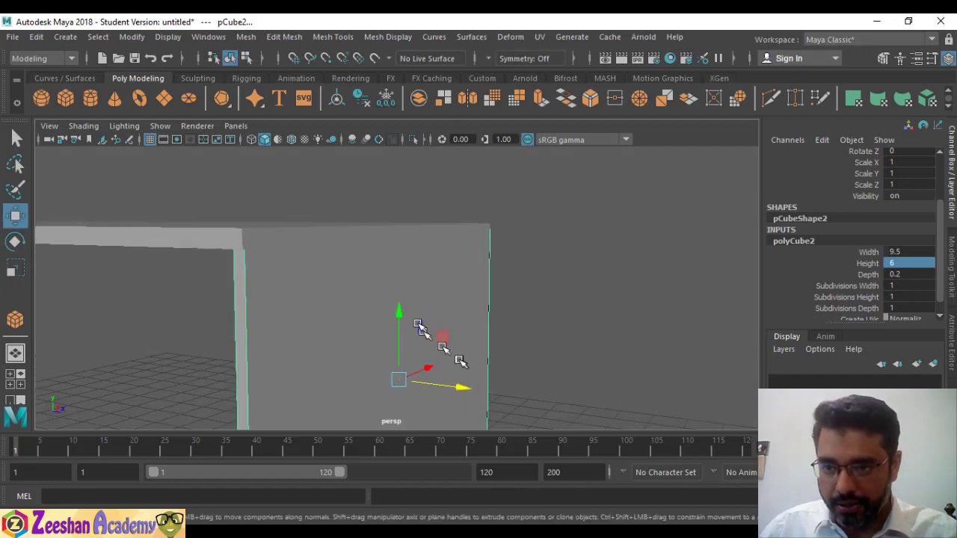
left_click_drag(401, 313, 405, 317)
left_click_drag(300, 343, 446, 320, "alt")
middle_click_drag(445, 319, 440, 311, "alt")
left_click_drag(469, 386, 463, 386)
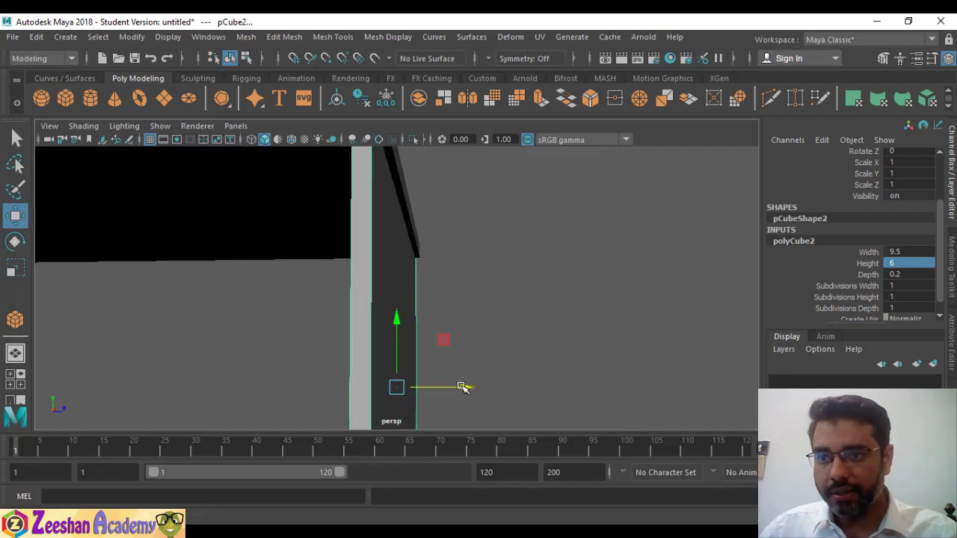
middle_click_drag(404, 349, 416, 392, "alt")
left_click_drag(418, 396, 348, 382, "alt")
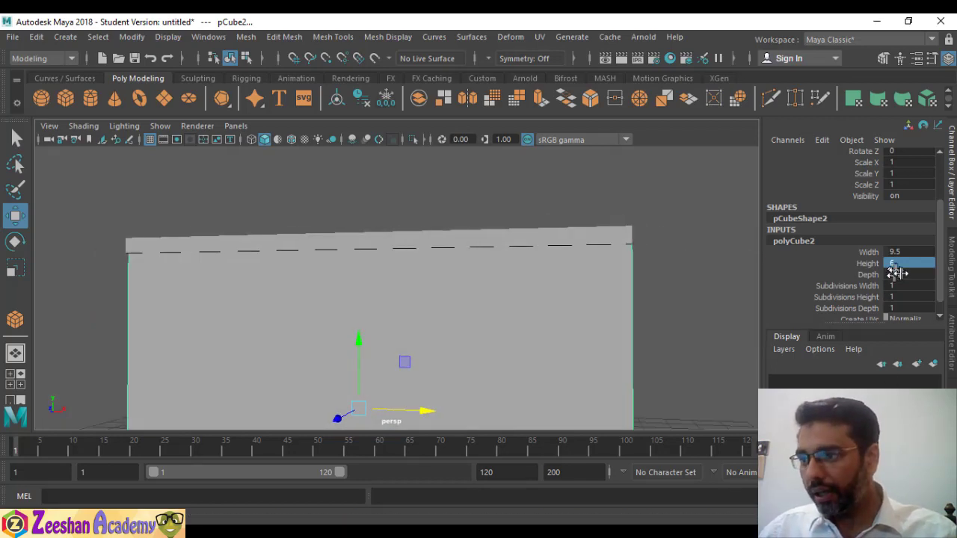
Step: Reduce the upright panel's width to 9 so the slab overhangs it on both sides
left_click(909, 252)
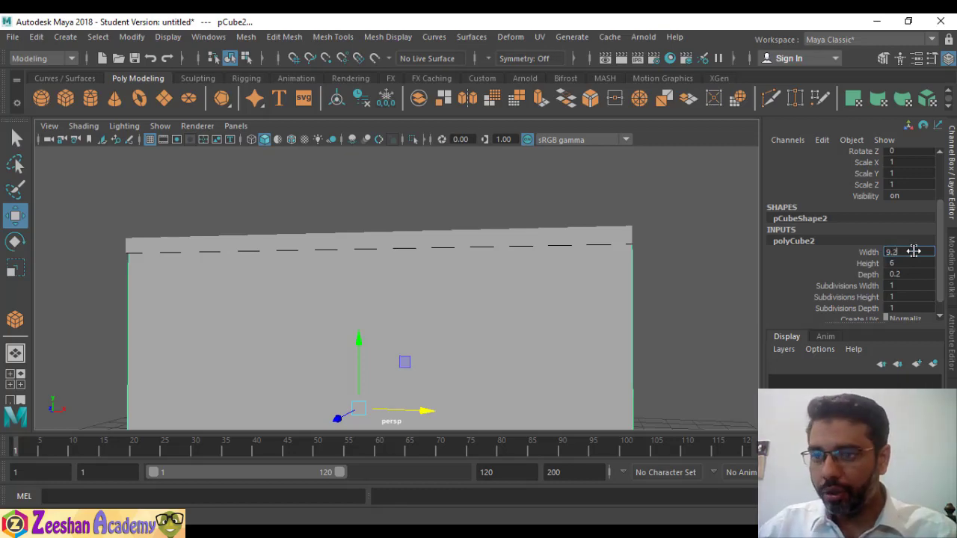
key("Return")
left_click_drag(327, 129, 408, 277, "alt")
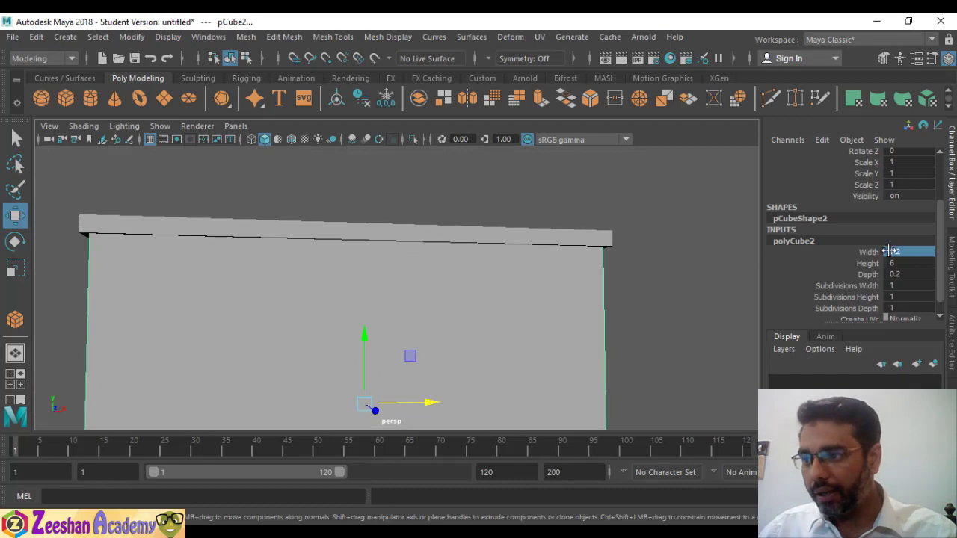
type("9")
key("Return")
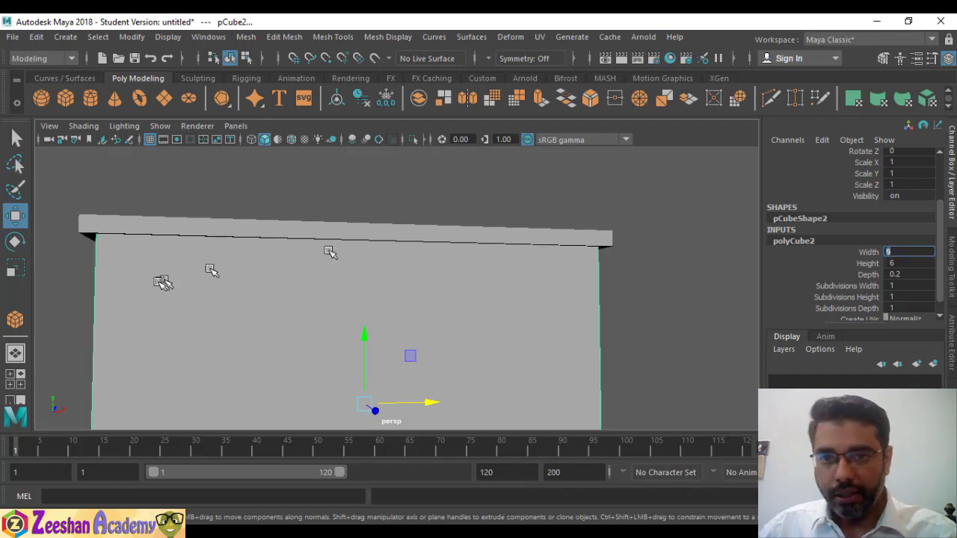
left_click_drag(330, 252, 332, 203, "alt")
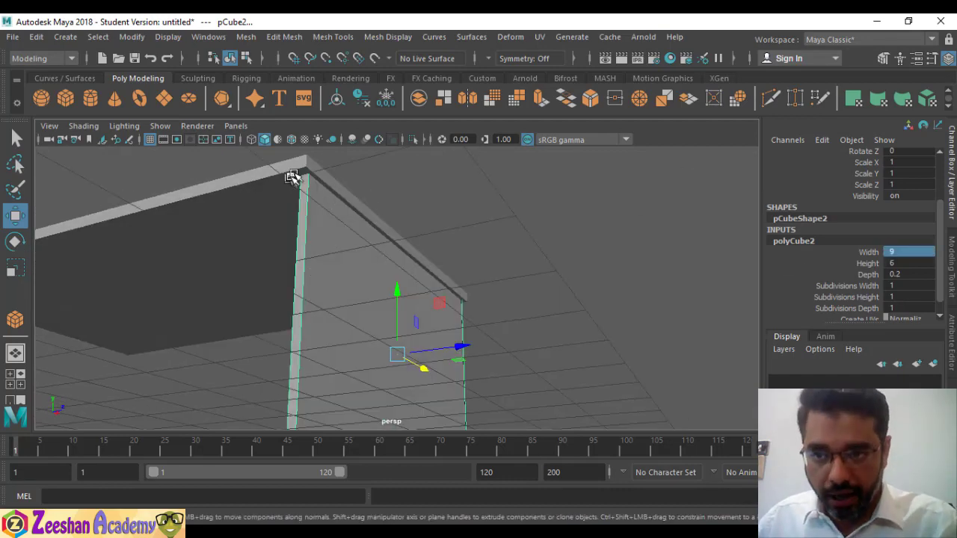
Step: Duplicate the upright panel and move the copy along Z to about -9.09, under the slab's opposite end
left_click_drag(393, 273, 265, 333, "alt")
left_click_drag(487, 214, 598, 381, "alt")
left_click_drag(361, 323, 571, 280, "alt")
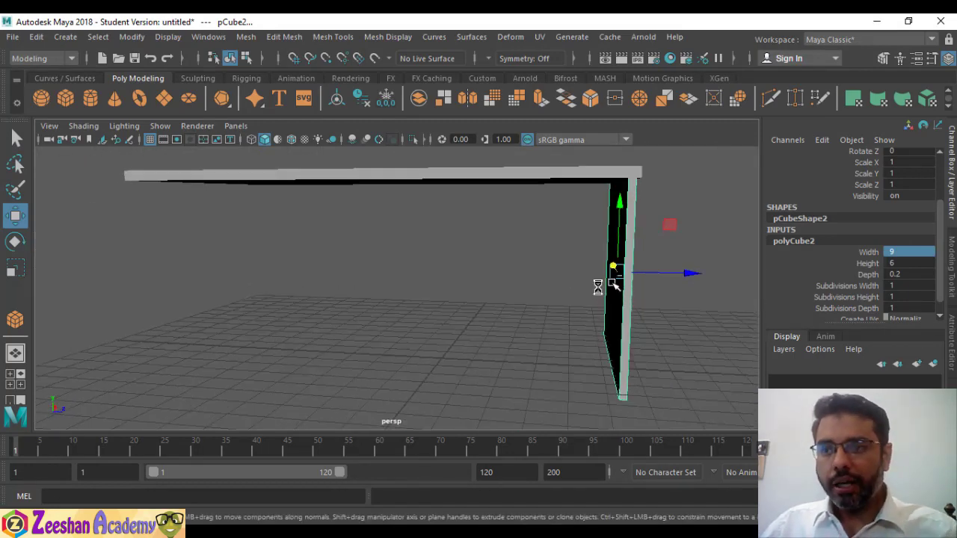
key("ctrl+d")
left_click_drag(696, 276, 281, 313)
Step: Duplicate a side panel, move the copy along Z to about -1.13 and rotate it 90 degrees about Y
key("f")
left_click_drag(288, 310, 295, 387)
key("e")
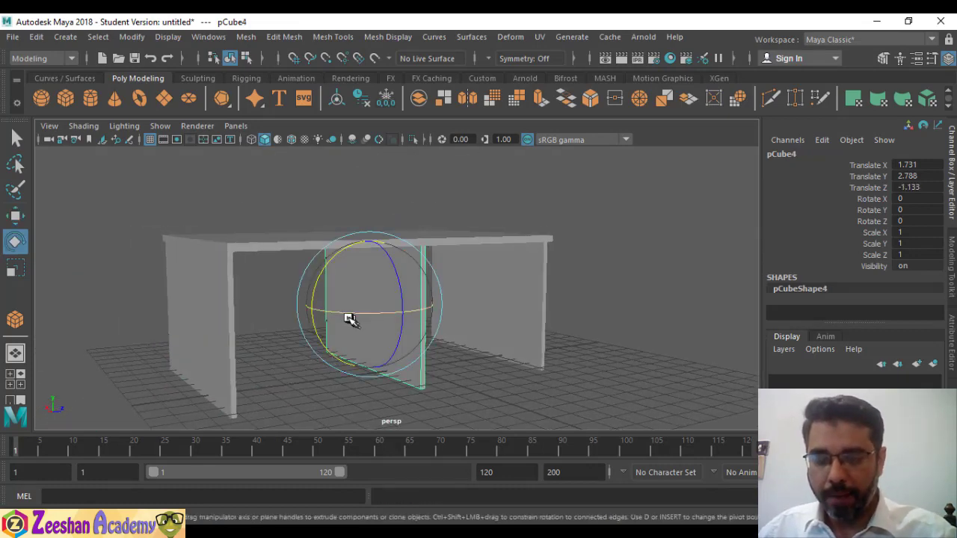
left_click_drag(348, 315, 419, 315)
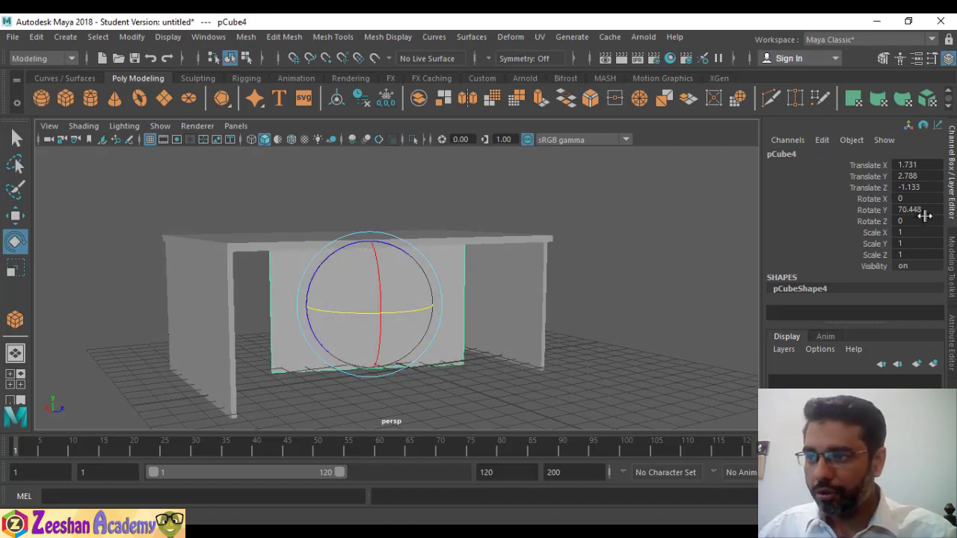
type("90")
key("Return")
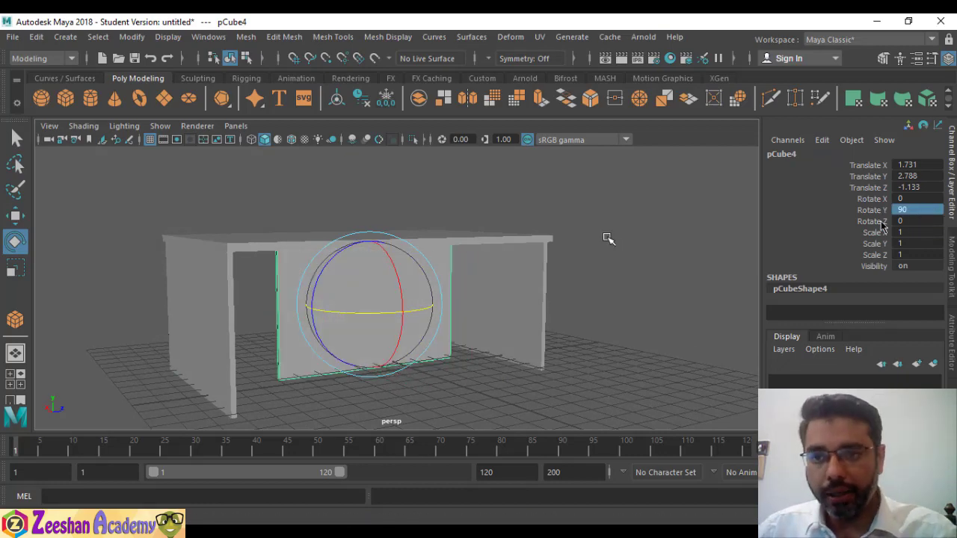
Step: Move the rotated panel along X to about -2.62 to serve as the table's back panel
left_click_drag(607, 239, 419, 284, "alt")
key("w")
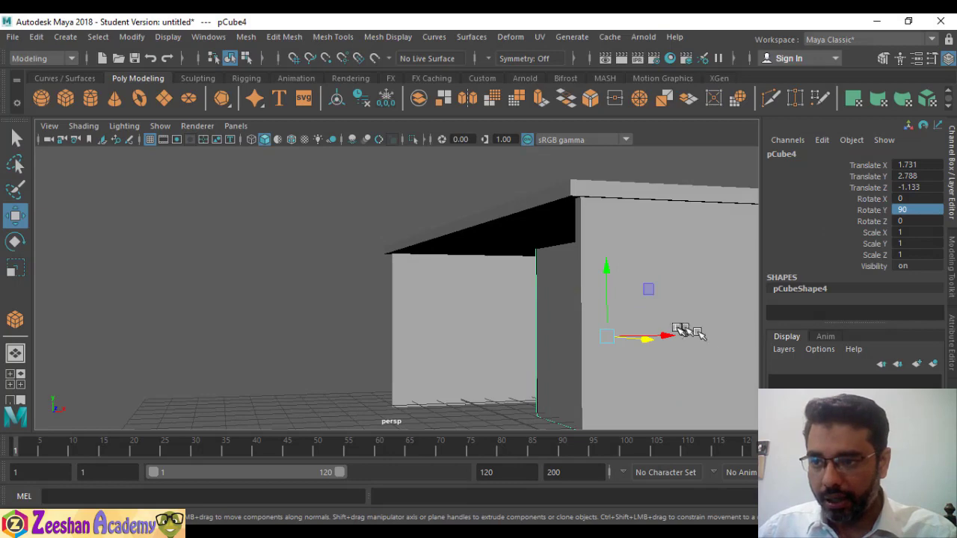
left_click_drag(697, 332, 301, 300)
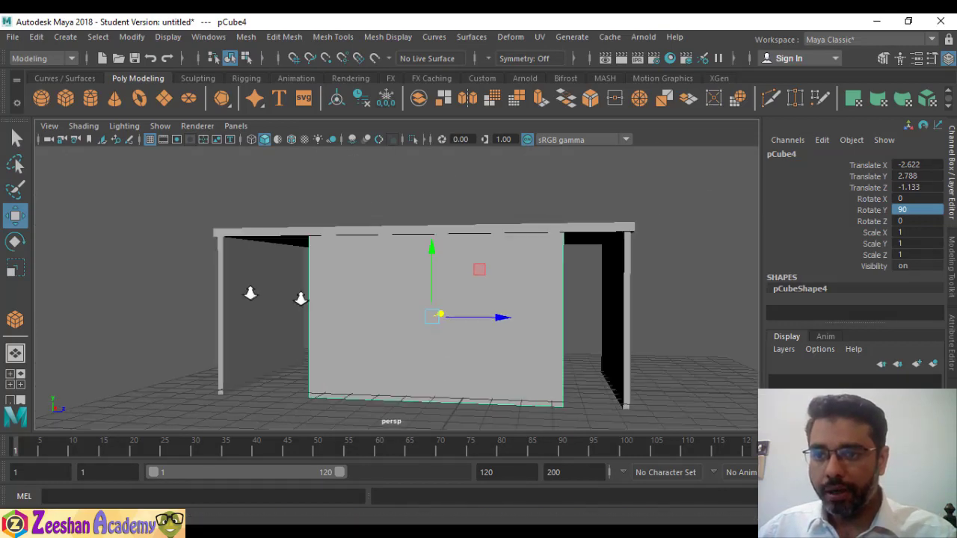
right_click_drag(301, 299, 645, 336, "alt")
Step: Stretch the back panel along its length to an X scale of about 1.59 and center it along Z at about -1.81
key("r")
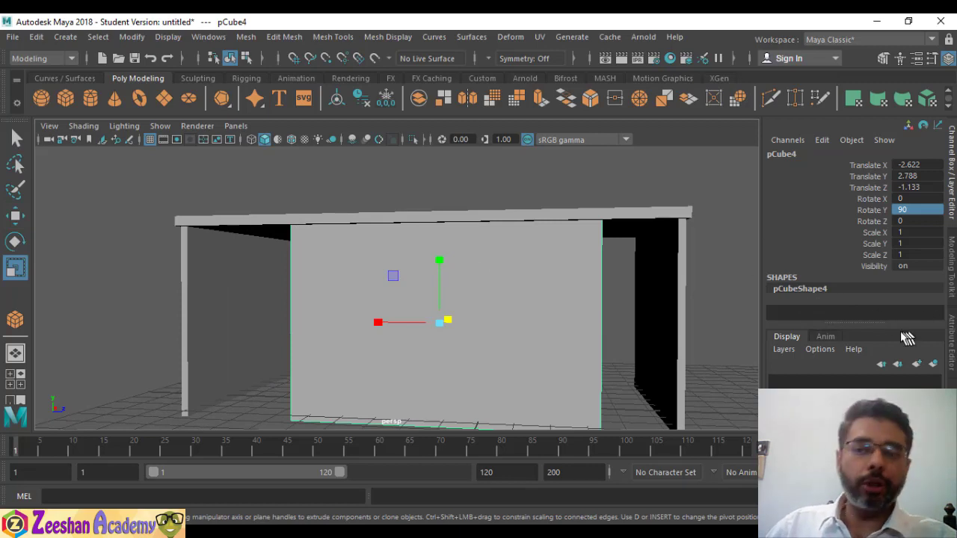
left_click_drag(385, 343, 349, 323, "alt")
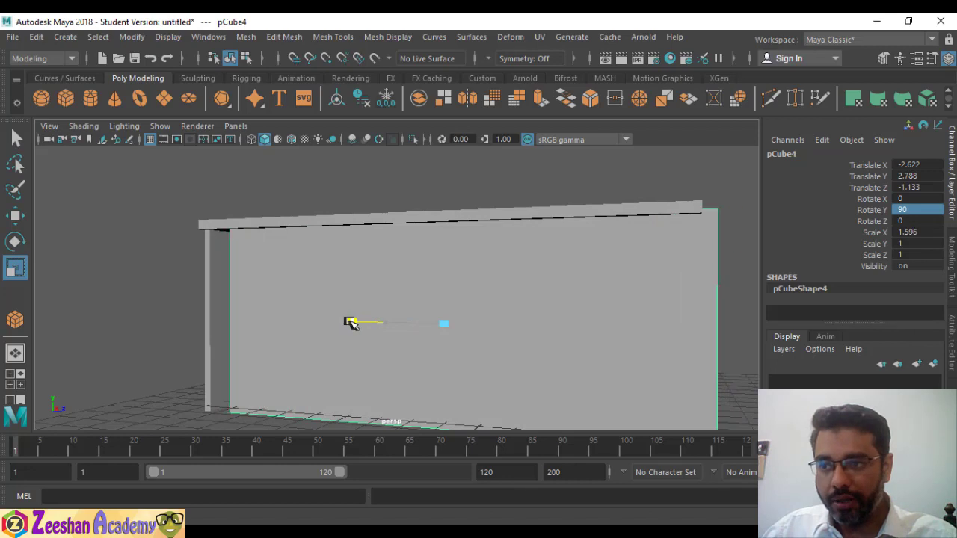
key("w")
left_click_drag(500, 326, 446, 359)
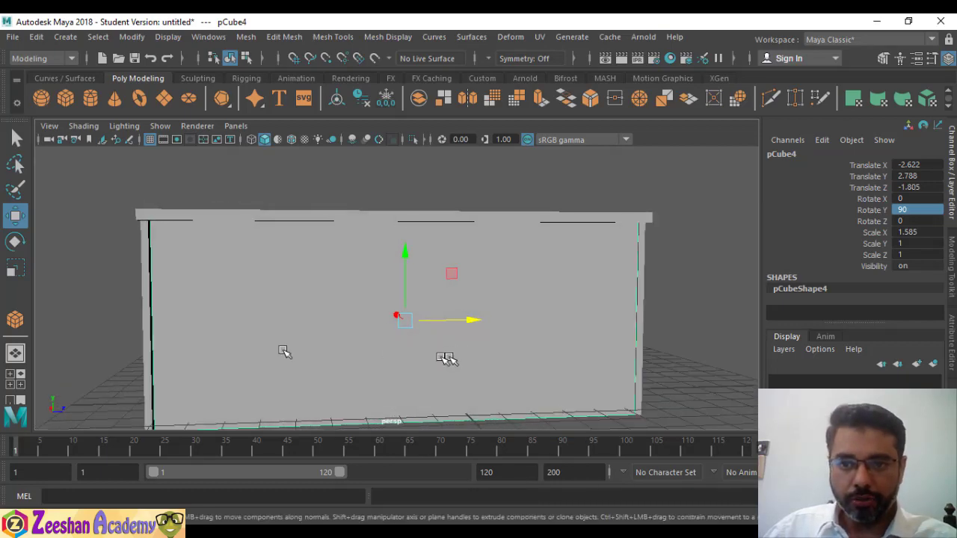
Step: Fit the back panel between the side panels, shorten its height and raise it against the slab, leaving a gap above the floor
key("r")
left_click_drag(340, 321, 381, 232)
key("w")
left_click_drag(381, 232, 379, 313, "alt")
right_click_drag(427, 314, 162, 305, "alt")
left_click_drag(262, 351, 241, 358, "alt")
left_click(282, 294)
left_click_drag(523, 348, 399, 330, "alt")
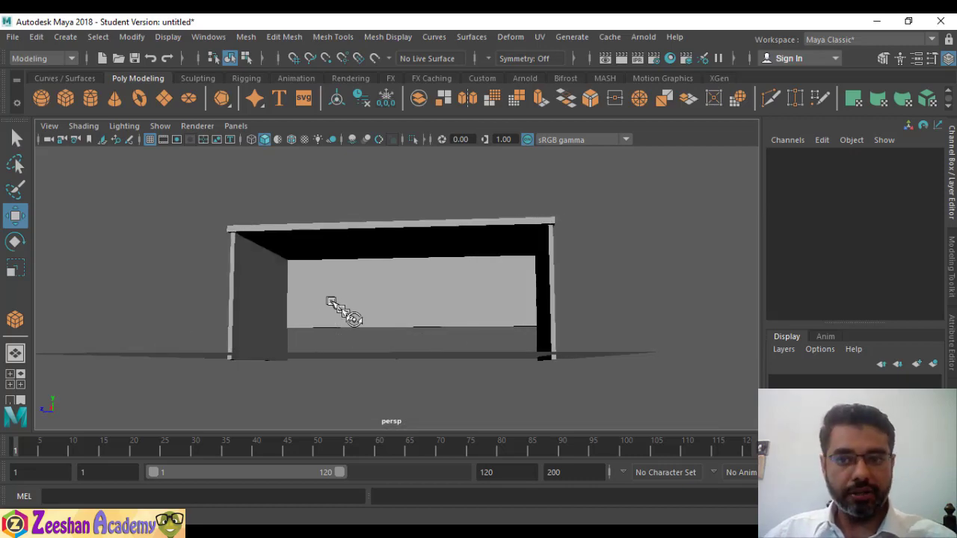
left_click_drag(331, 302, 449, 307, "alt")
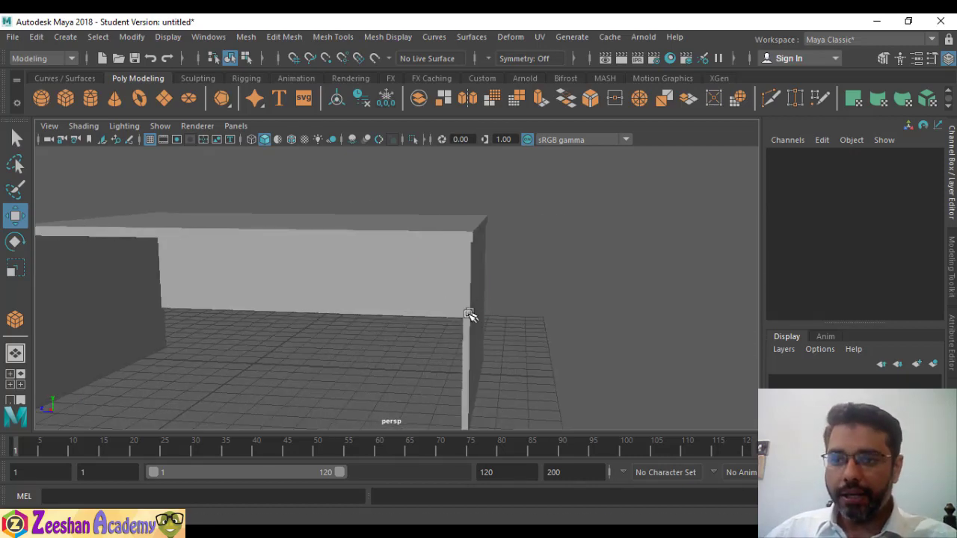
Step: Duplicate the side panel at Z -9.089 and move the copy inward along Z to about -5.57 as a divider
left_click(468, 314)
left_click_drag(318, 380, 459, 333, "alt")
left_click_drag(401, 335, 436, 332, "alt")
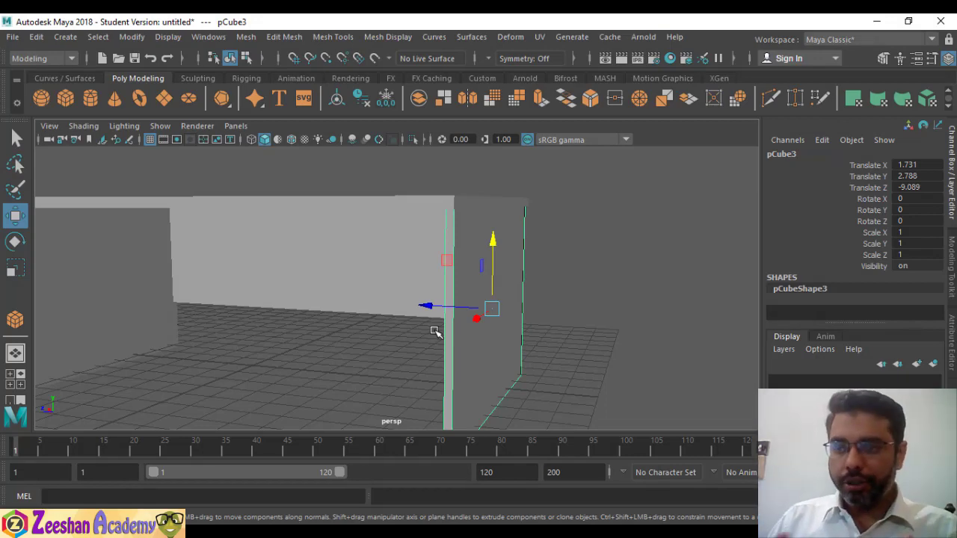
scroll(437, 333, "down", 6)
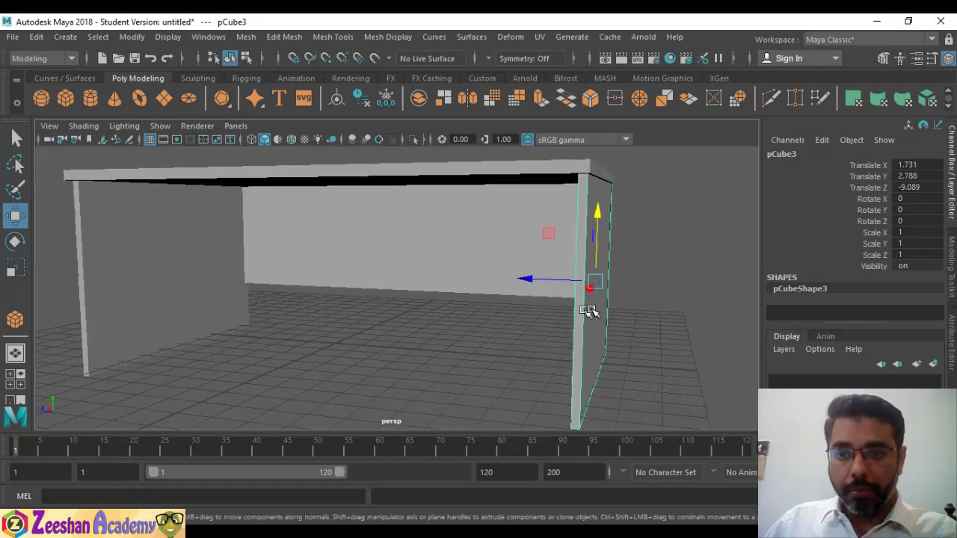
left_click_drag(429, 327, 455, 332, "alt")
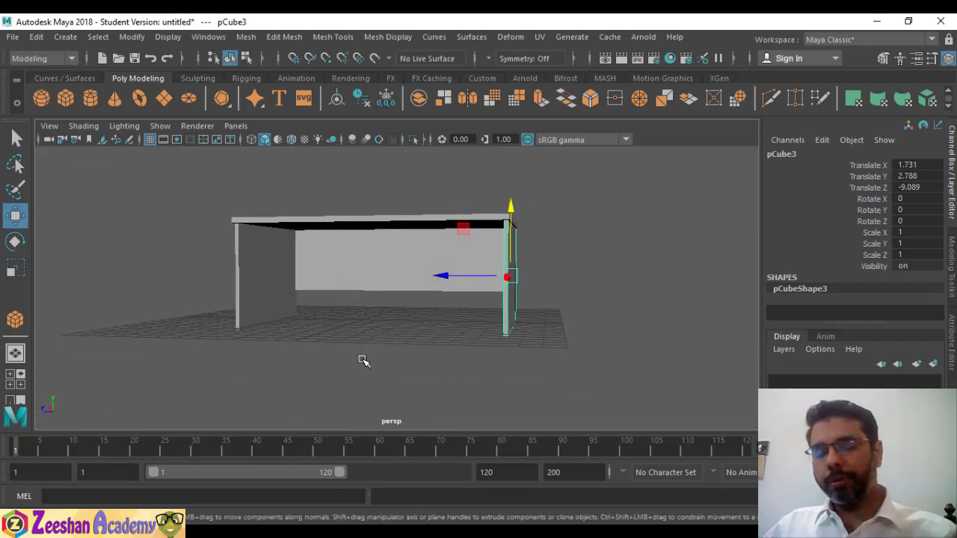
right_click_drag(432, 338, 612, 346, "alt")
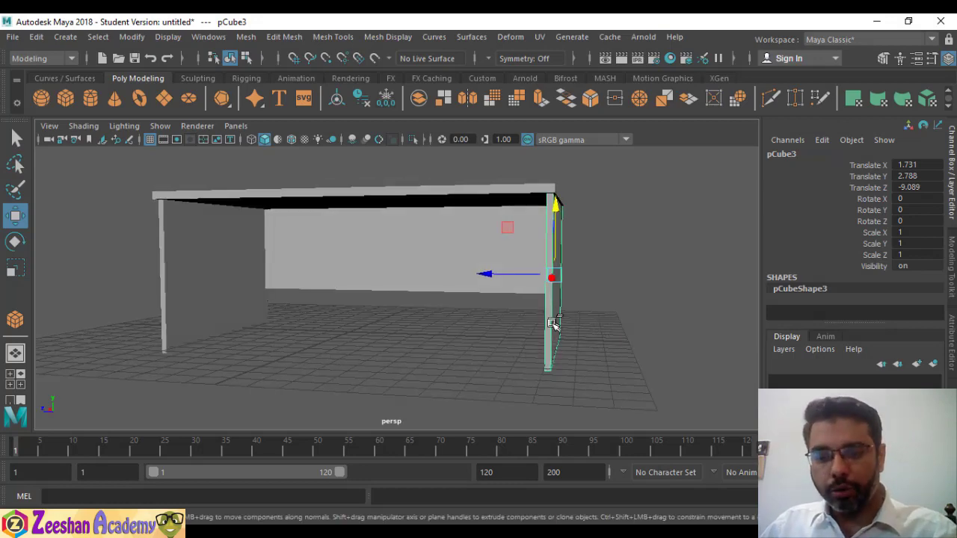
left_click_drag(491, 278, 409, 261)
left_click_drag(419, 286, 441, 365, "alt")
scroll(544, 299, "up", 3)
Step: Scale the divider along X to about 0.93 and move it along X to about 1.63 between the back panel and the front
key("r")
left_click_drag(257, 324, 458, 320, "alt")
right_click_drag(457, 322, 711, 385, "alt")
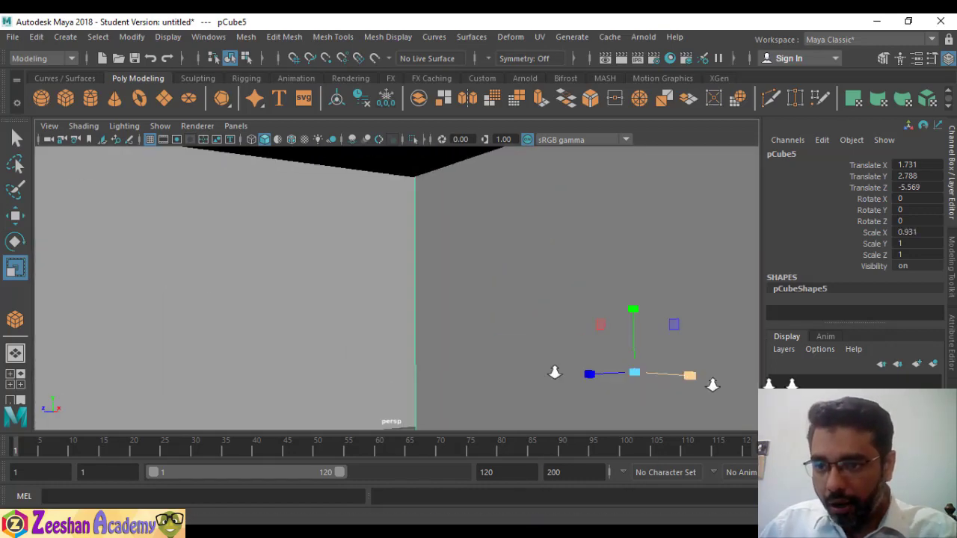
middle_click_drag(490, 330, 319, 306, "alt")
left_click_drag(319, 307, 421, 389, "alt")
key("w")
left_click_drag(545, 338, 541, 329)
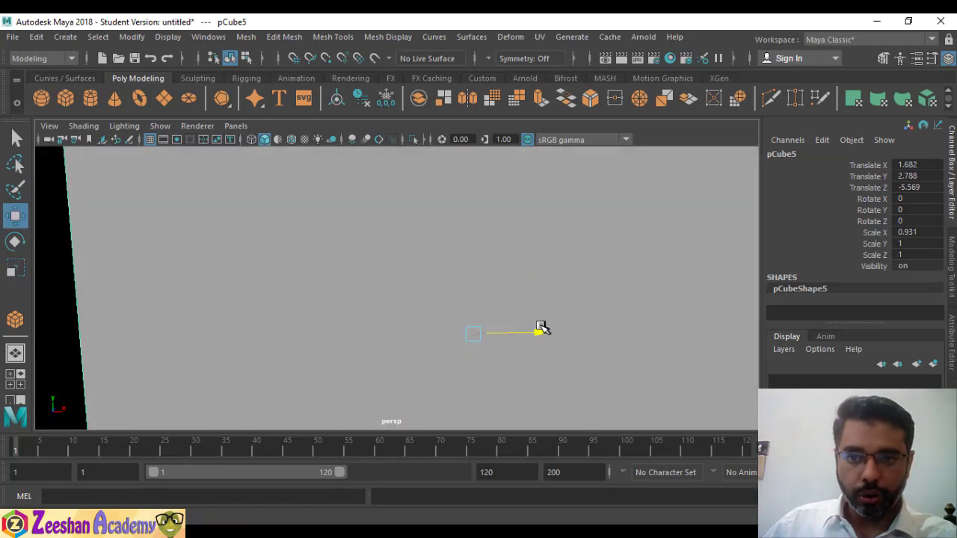
right_click_drag(537, 330, 331, 310, "alt")
left_click_drag(331, 309, 302, 271, "alt")
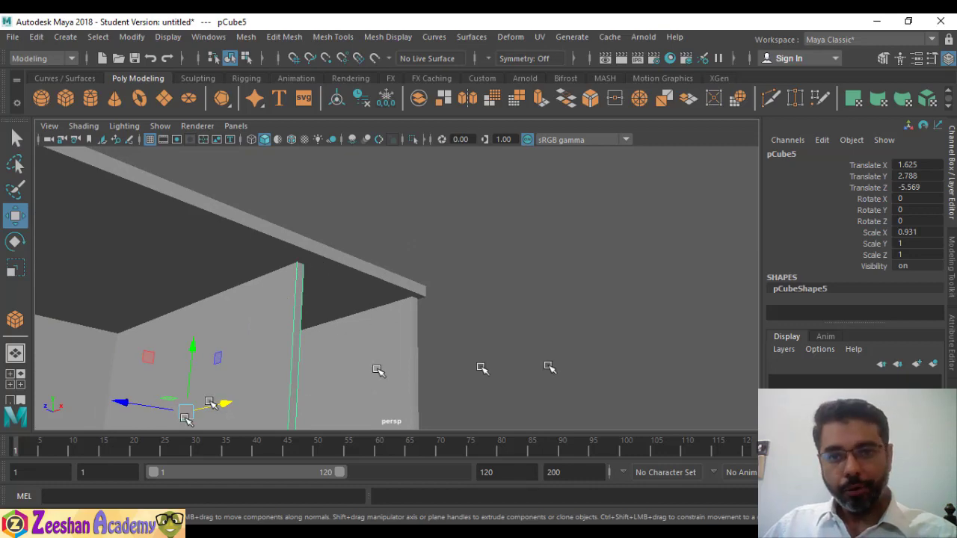
Step: Shorten the divider to a Y scale of about 0.68 and raise it along Y to about 3.75 beneath the slab
left_click_drag(377, 371, 246, 324, "alt")
key("r")
key("w")
left_click(421, 337)
left_click(407, 305)
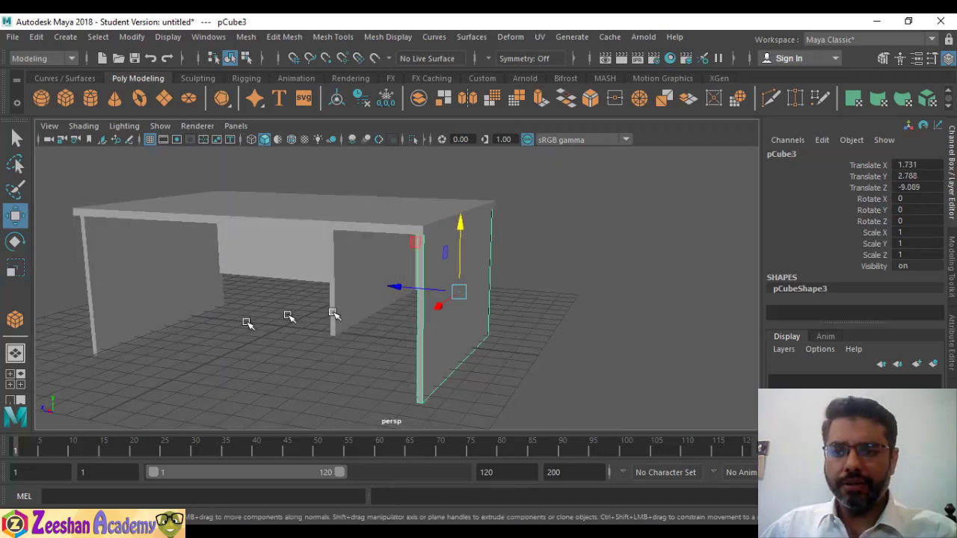
left_click(337, 311)
Step: Create a thin polygon cube on the grid in front of the divider compartment as a drawer front
left_click_drag(316, 341, 440, 329, "alt")
left_click_drag(446, 252, 331, 312, "alt")
left_click(65, 37)
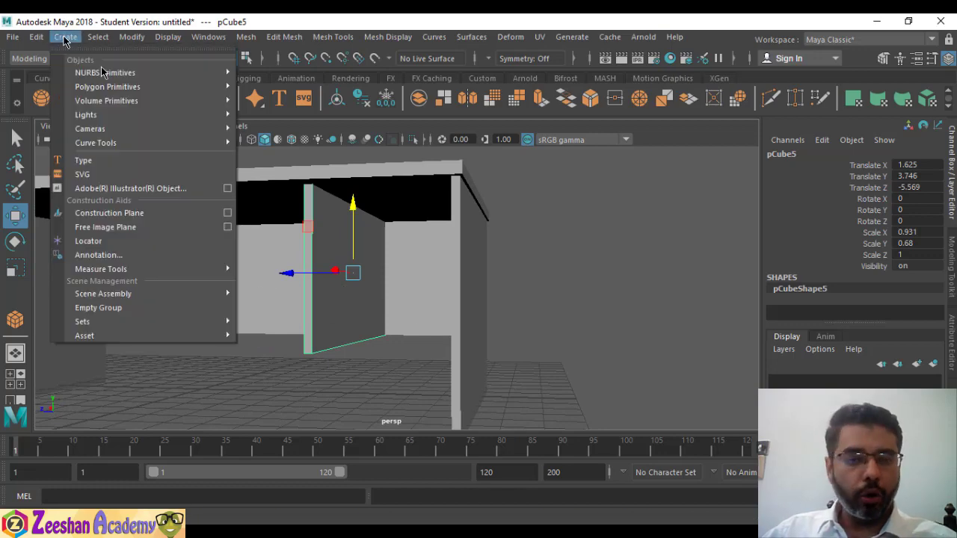
mouse_move(128, 87)
left_click(274, 112)
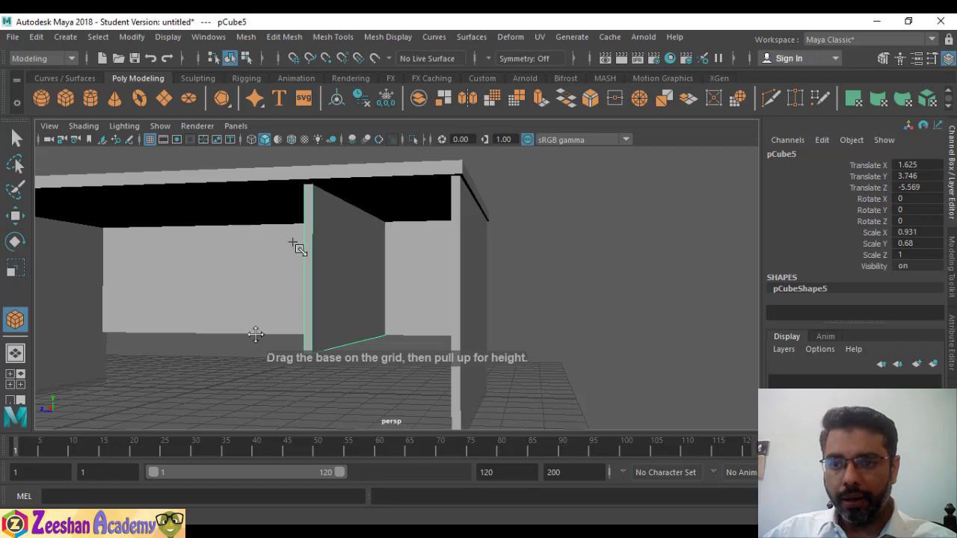
left_click_drag(295, 262, 413, 363, "alt")
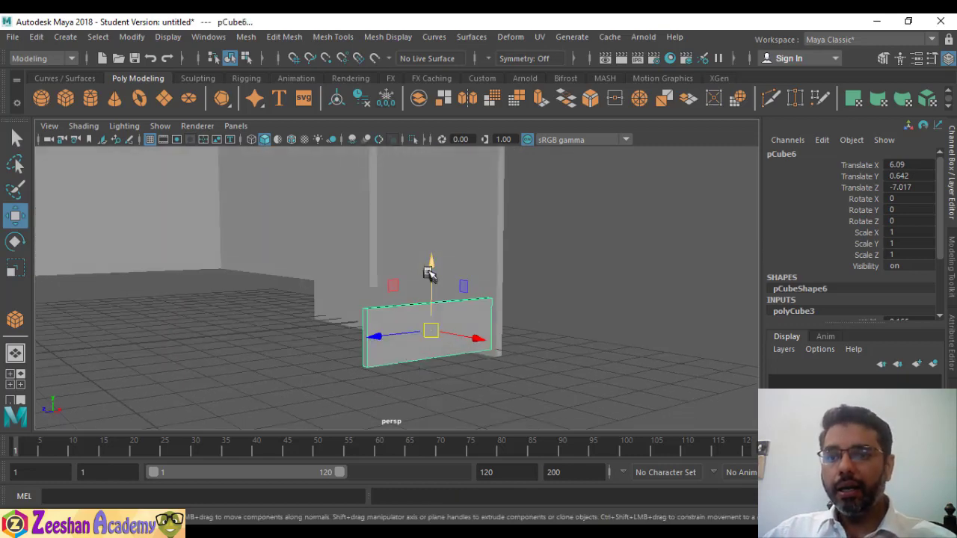
Step: Move the drawer front to about X 5.70, Y 4.79 and Z -7.49, in front of the compartment under the slab
left_click_drag(429, 267, 440, 154)
key("f")
left_click_drag(482, 268, 370, 284, "alt")
left_click_drag(370, 284, 322, 333, "alt")
left_click_drag(484, 300, 466, 322)
right_click_drag(481, 343, 352, 334, "alt")
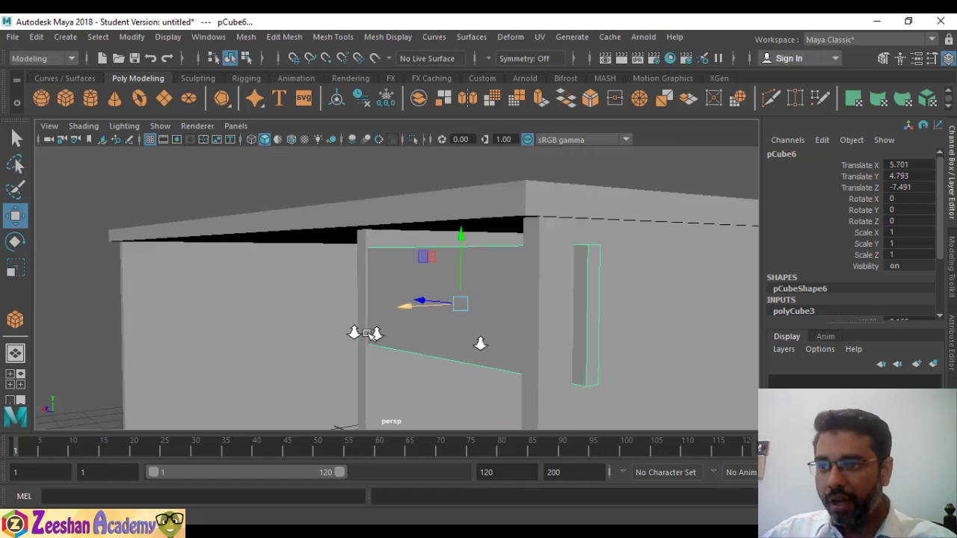
left_click_drag(352, 333, 506, 343, "alt")
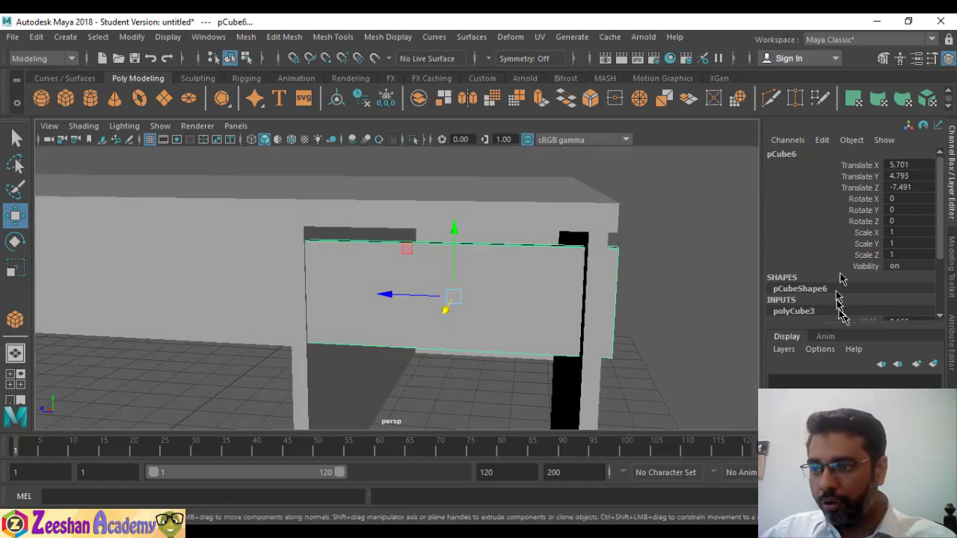
Step: Set the drawer front's cube depth to about 3.32 so it fits between the divider and the outer side panel
scroll(840, 278, "down", 3)
left_click(868, 236)
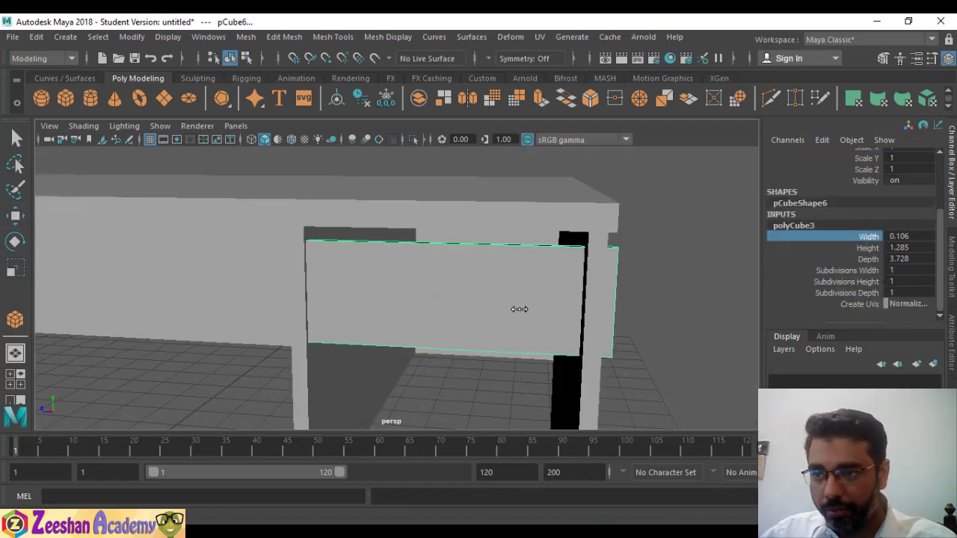
left_click(871, 258)
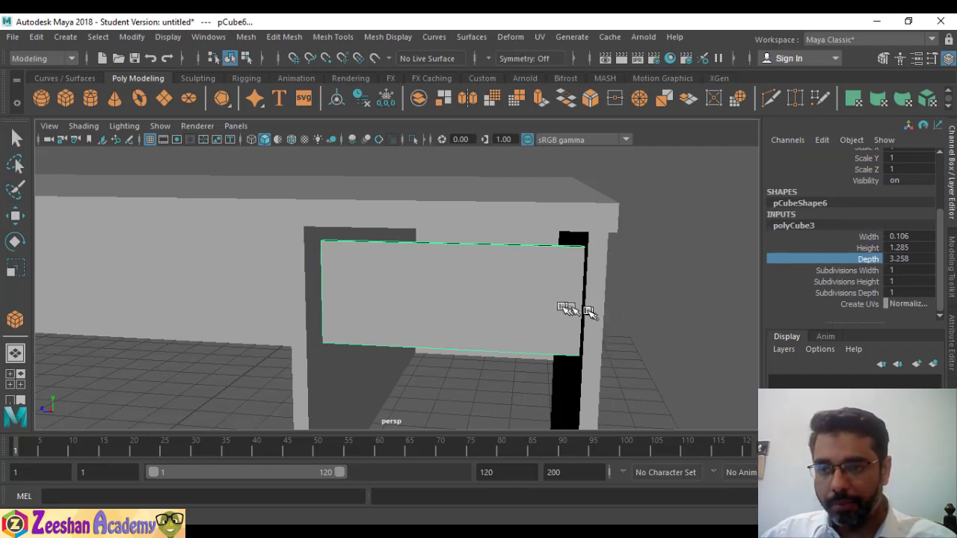
key("w")
left_click_drag(390, 296, 378, 294)
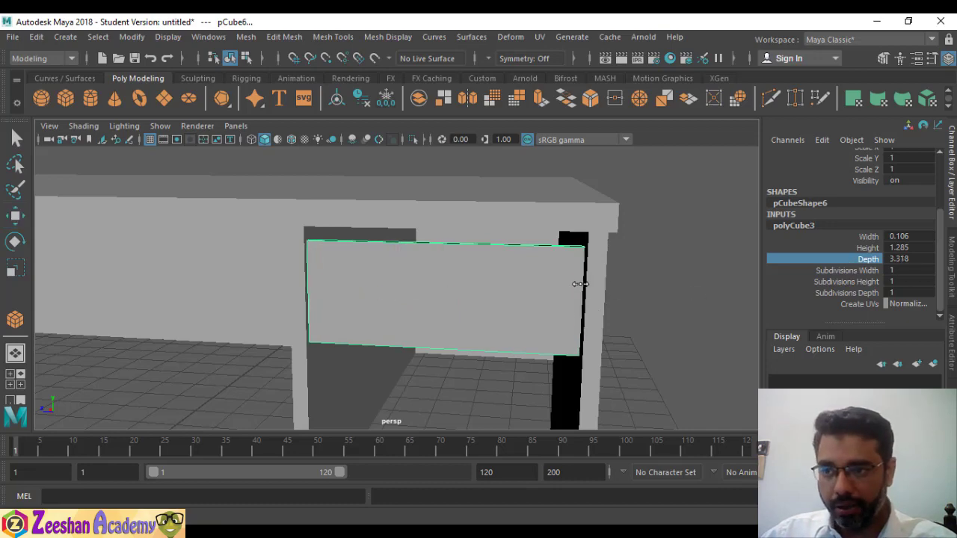
Step: Move the drawer front along Z to about -7.34 to centre it in the compartment opening
left_click_drag(578, 284, 499, 357, "alt")
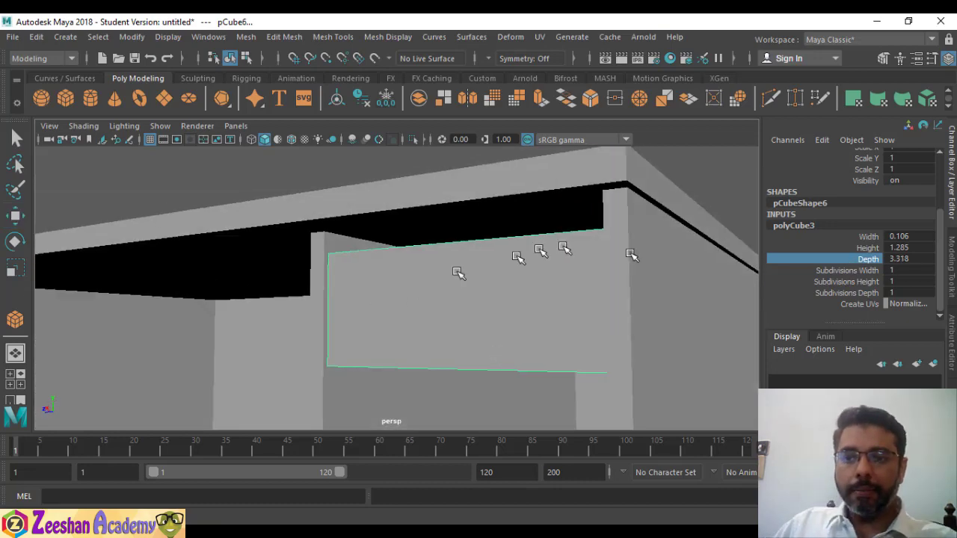
left_click_drag(458, 273, 471, 338, "alt")
key("w")
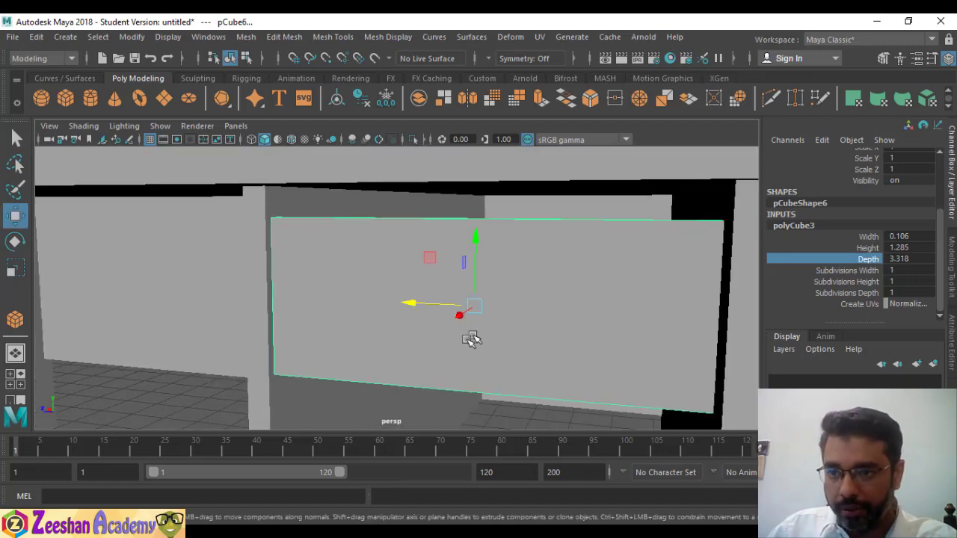
left_click_drag(408, 305, 410, 302)
left_click_drag(469, 338, 473, 336, "alt")
left_click(412, 303)
Step: Duplicate the drawer front as a thin strip, with a Y scale of about 0.31 and an X scale of about 2.10
scroll(407, 328, "down", 1)
left_click_drag(369, 327, 310, 348, "alt")
left_click_drag(387, 252, 306, 299)
key("r")
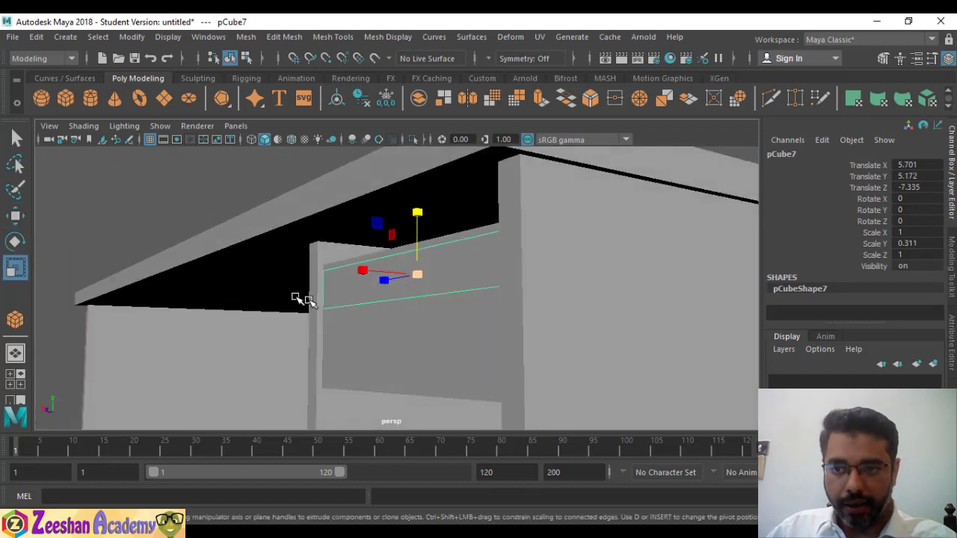
mouse_move(359, 271)
left_mouse_down()
mouse_move(363, 264)
mouse_move(352, 268)
left_mouse_up()
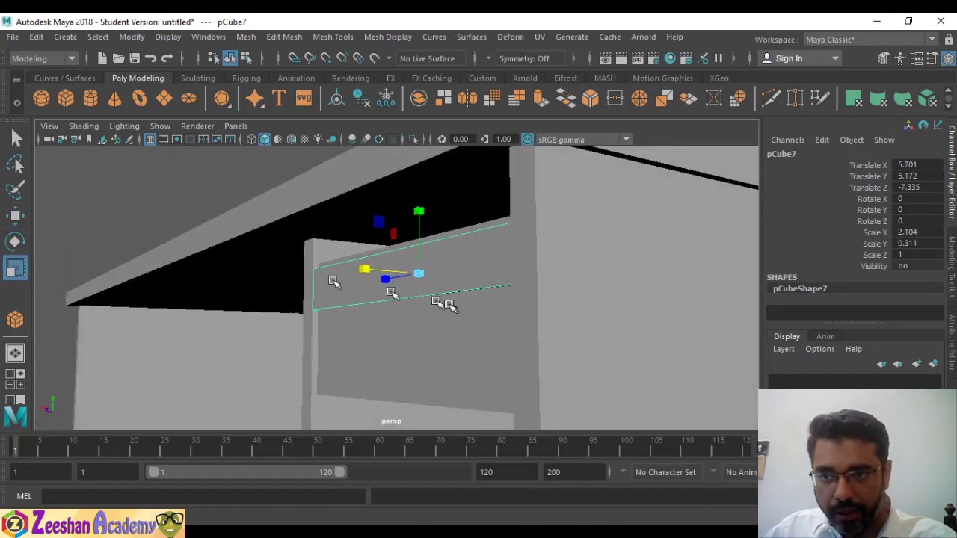
Step: Raise the strip along Y to about 5.46, above the drawer front and beneath the slab
key("w")
left_click_drag(420, 206, 421, 176)
left_click_drag(416, 225, 365, 299, "alt")
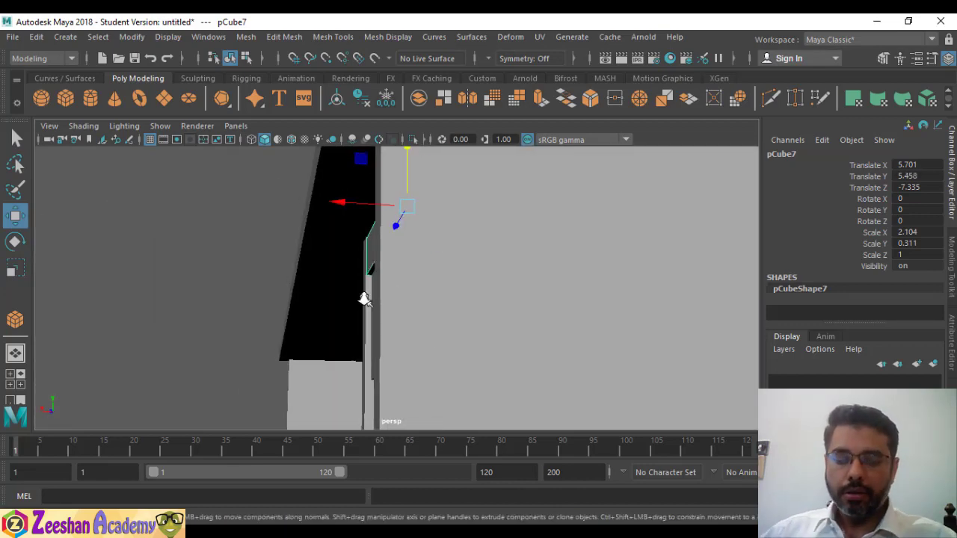
left_click_drag(410, 319, 185, 300, "alt")
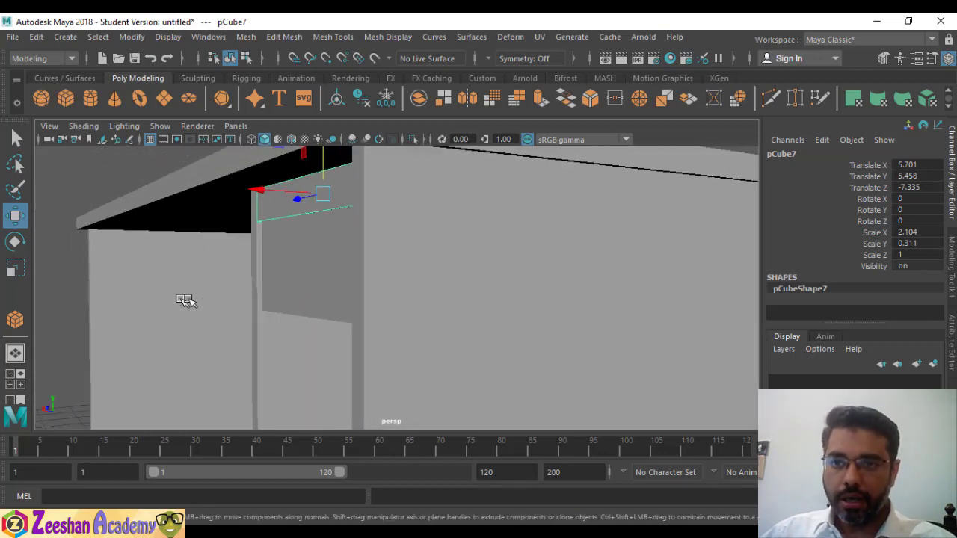
Step: Select the drawer front with its strip and duplicate the pair twice downward to form a stack of three drawers
left_click(271, 278)
left_click_drag(348, 306, 299, 294, "alt")
left_click(380, 240)
left_click(367, 280)
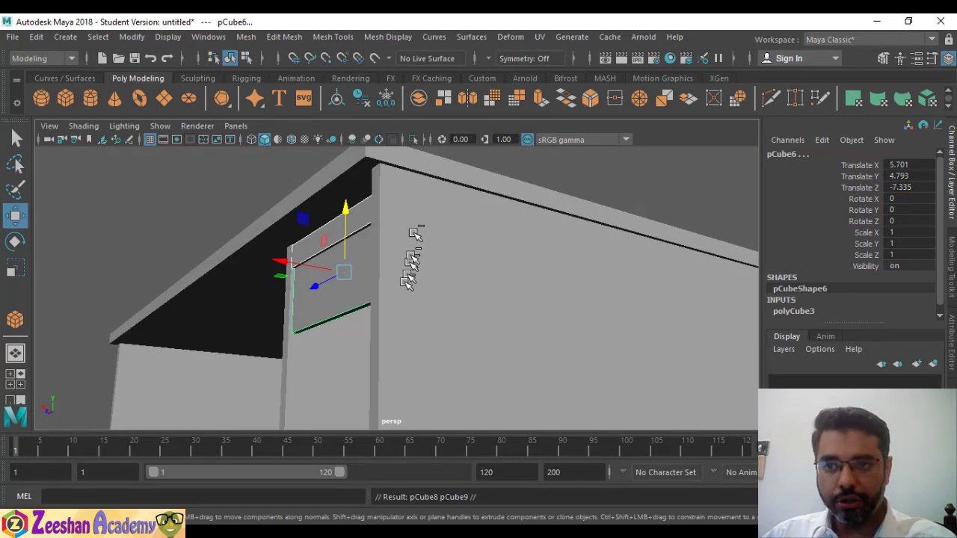
mouse_move(348, 208)
left_mouse_down("shift")
mouse_move(356, 312)
mouse_move(556, 385)
mouse_move(408, 314)
mouse_move(362, 305)
mouse_move(352, 316)
mouse_move(252, 286)
mouse_move(447, 359)
mouse_move(472, 256)
left_mouse_up("shift")
left_click_drag(352, 207, 364, 342)
left_click_drag(363, 309, 89, 297, "alt")
left_click_drag(340, 247, 329, 281, "alt")
Step: Lengthen the divider to a Y scale of about 0.78 and lower it along Y to about 3.36
left_click(322, 284)
left_click_drag(280, 318, 189, 277, "alt")
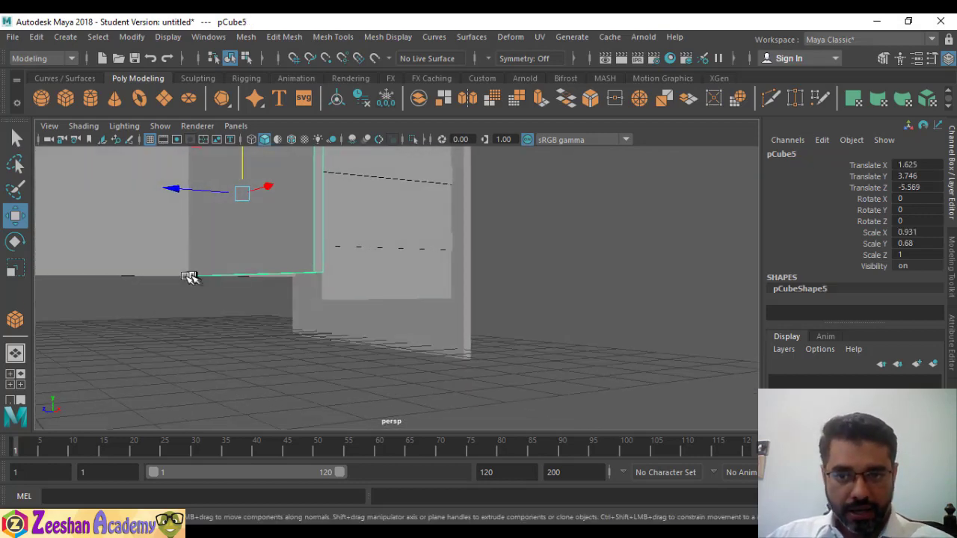
left_click_drag(346, 321, 215, 301, "alt")
left_click_drag(297, 178, 299, 172)
key("w")
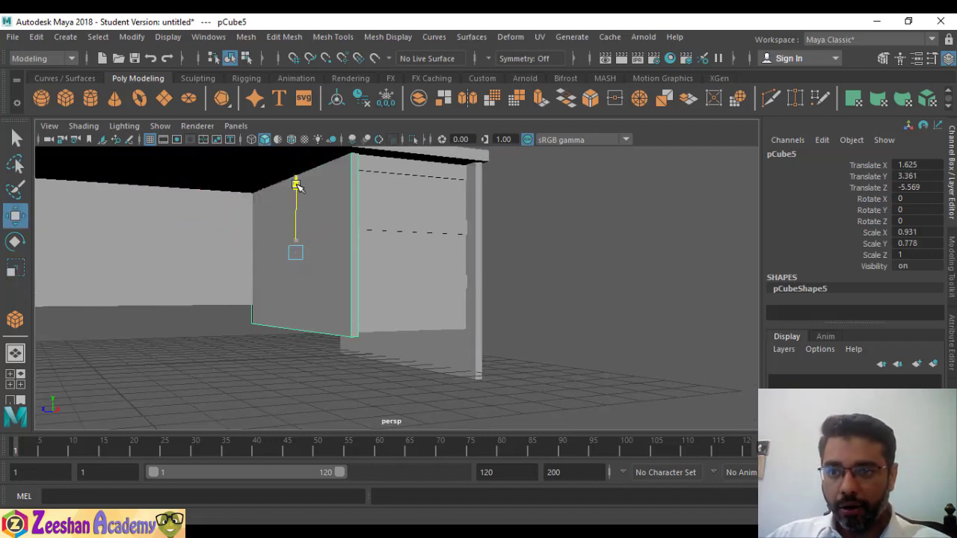
Step: Duplicate a strip, move it below the lowest drawer to about Y 1.11 and flatten it to a Y scale of about 0.14
left_click_drag(272, 235, 310, 314, "alt")
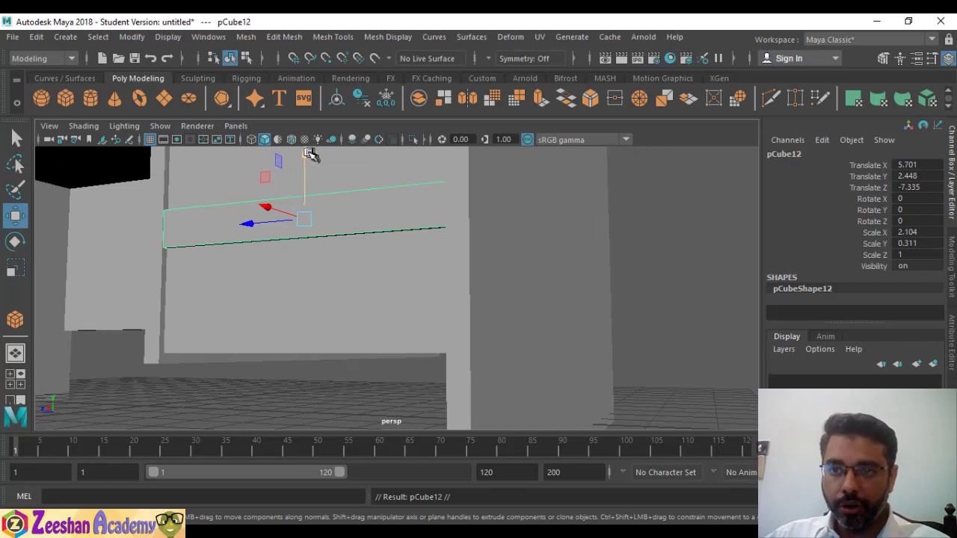
left_click_drag(310, 153, 325, 372)
key("r")
key("w")
left_click_drag(167, 331, 310, 332, "alt")
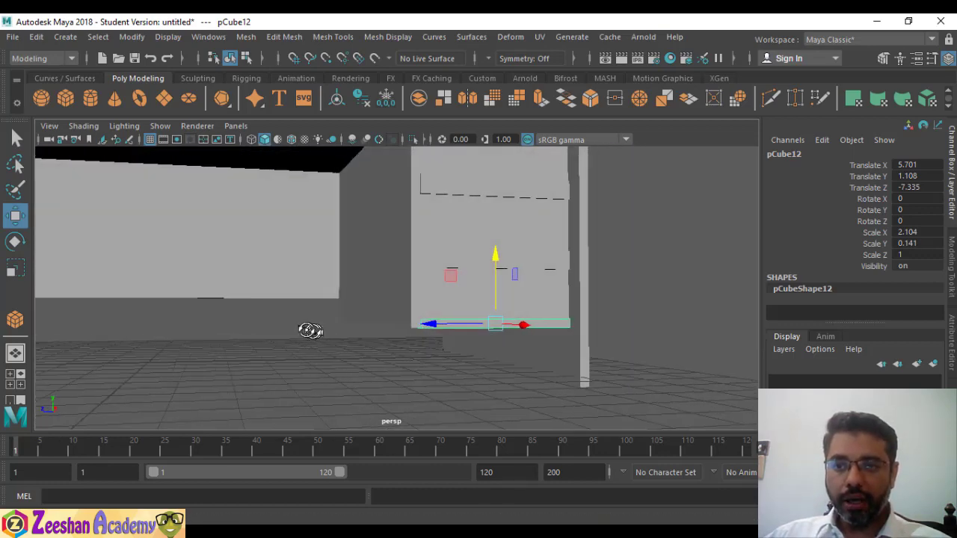
Step: Scale the back panel along Y to about 0.77 and lower it along Y to about 3.38
left_click(300, 333)
scroll(301, 334, "down", 4)
left_click_drag(363, 350, 449, 335, "alt")
left_click(238, 282)
right_click_drag(449, 335, 547, 338, "alt")
key("r")
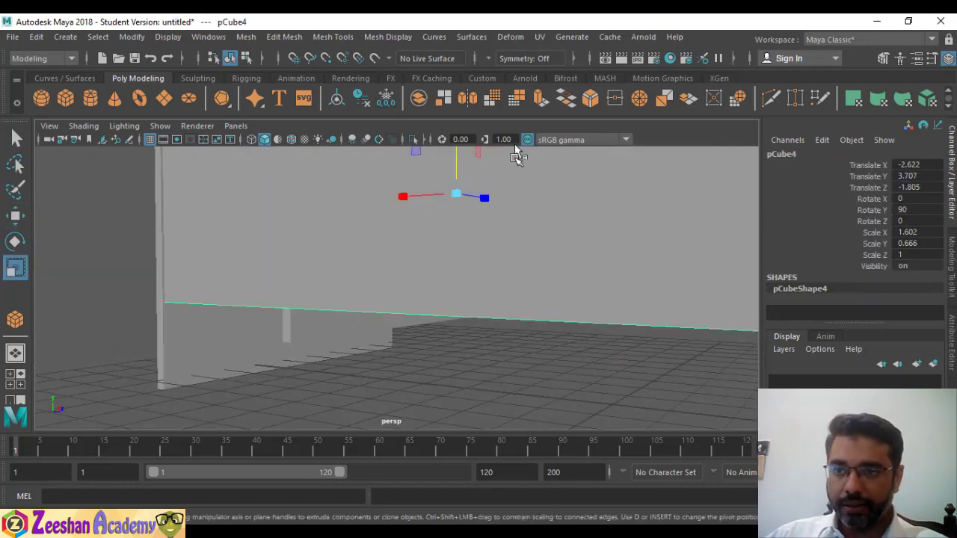
left_click_drag(515, 154, 342, 295, "alt")
key("w")
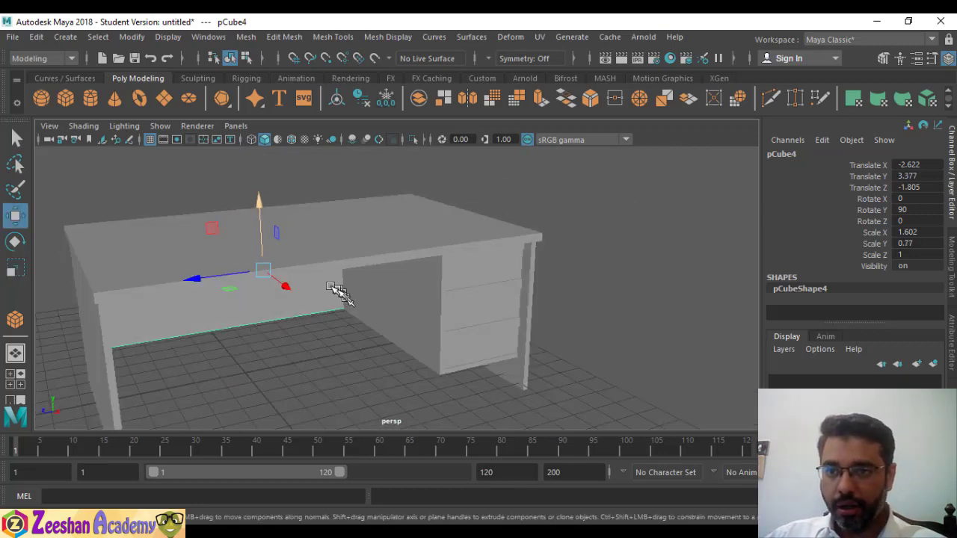
Step: Examine the desk and the individual fronts of the drawer stack from several angles
left_click_drag(376, 241, 367, 259, "alt")
right_click_drag(367, 258, 718, 288, "alt")
left_click_drag(718, 289, 421, 302, "alt")
left_click(427, 290)
left_click(459, 234)
left_click(496, 331)
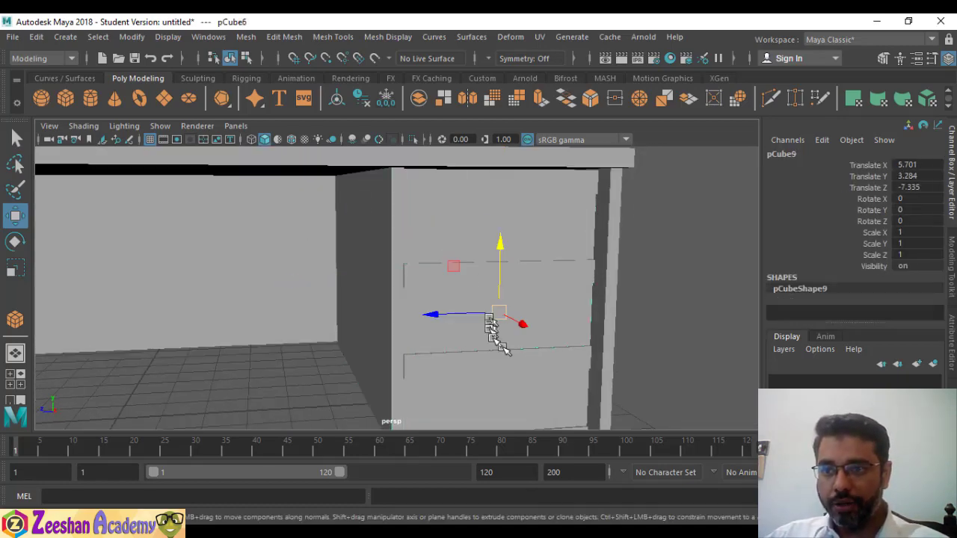
left_click_drag(496, 331, 342, 348, "alt")
right_click_drag(342, 348, 333, 353, "alt")
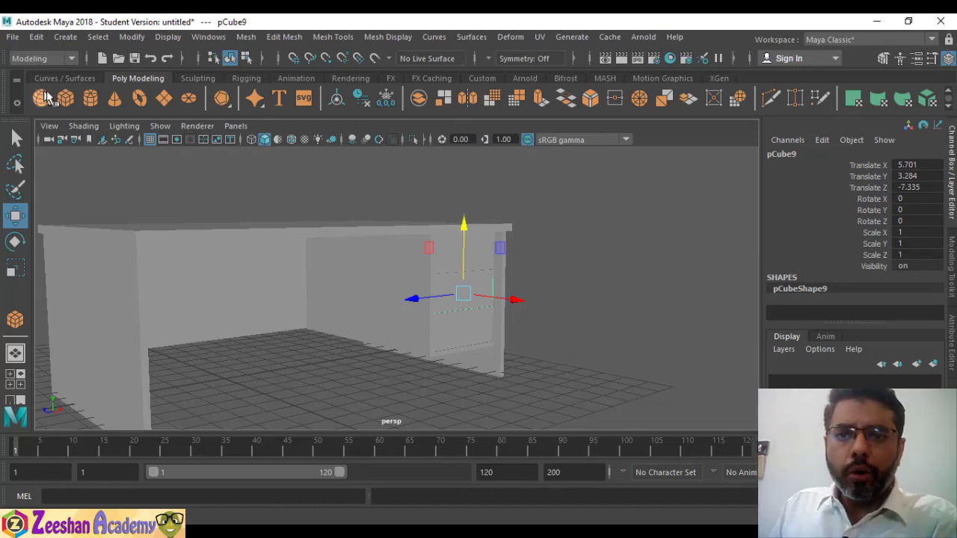
Step: Create a small polygon sphere on the grid in front of the desk, at about X 7.93 and Z -5.26
left_click(75, 39)
mouse_move(124, 88)
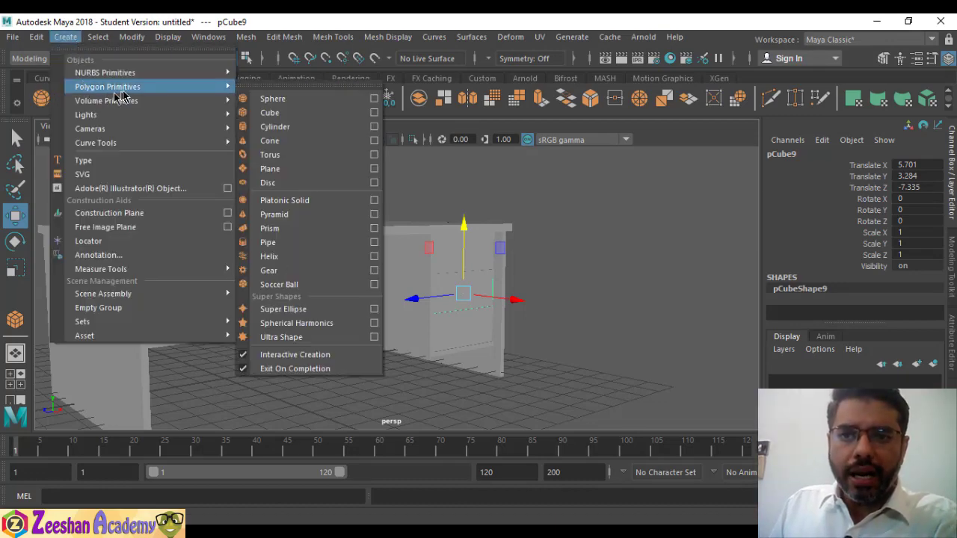
left_click(272, 100)
middle_click_drag(424, 359, 366, 306, "alt")
left_click_drag(366, 306, 387, 353, "alt")
left_click_drag(445, 351, 347, 317, "alt")
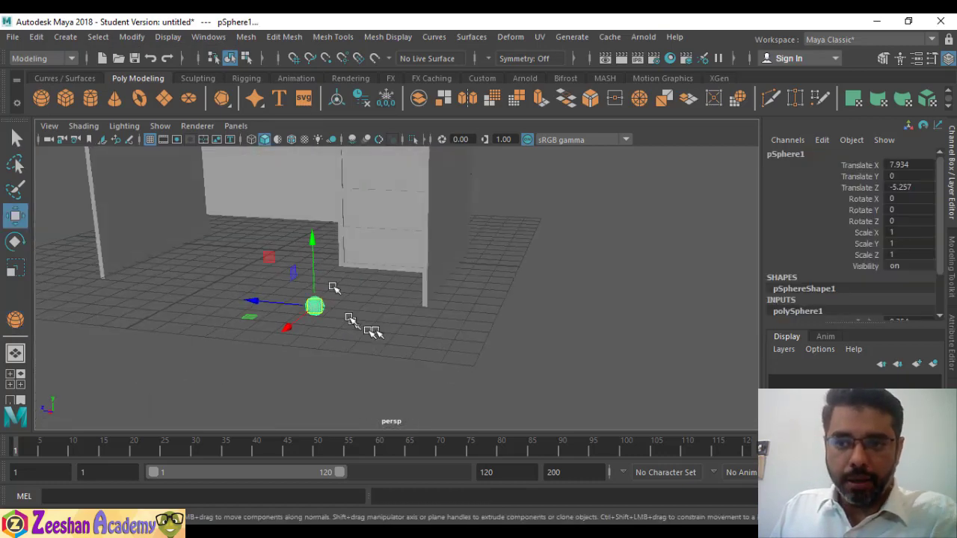
Step: Move the sphere up to about Y 4.08 and along Z to about -6.60, in front of the drawers
left_click_drag(317, 246, 327, 131)
middle_click_drag(335, 287, 329, 326, "alt")
key("f")
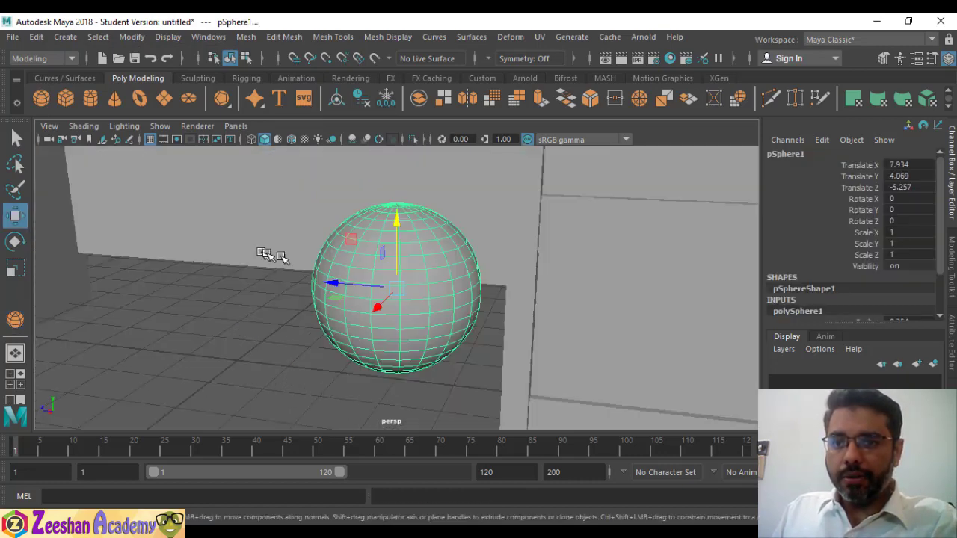
scroll(458, 267, "down", 4)
left_click_drag(397, 261, 405, 220, "alt")
left_click_drag(327, 290, 423, 320)
Step: Rotate the sphere freehand about Z to about -61.8 degrees
key("e")
left_click_drag(414, 190, 204, 250)
key("f")
scroll(376, 291, "up", 5)
left_click_drag(393, 285, 519, 338, "alt")
left_click(589, 247)
left_click(449, 309)
left_click_drag(444, 310, 273, 352, "alt")
left_click(622, 311)
left_click(354, 331)
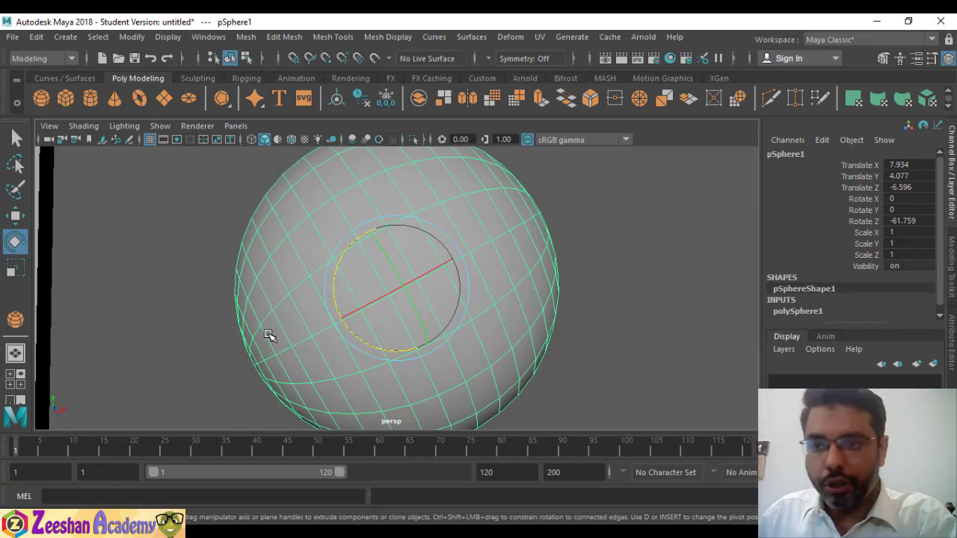
Step: Set the sphere's Z rotation to exactly 90 degrees so that its poles lie along the X axis
left_click_drag(327, 325, 262, 366, "alt")
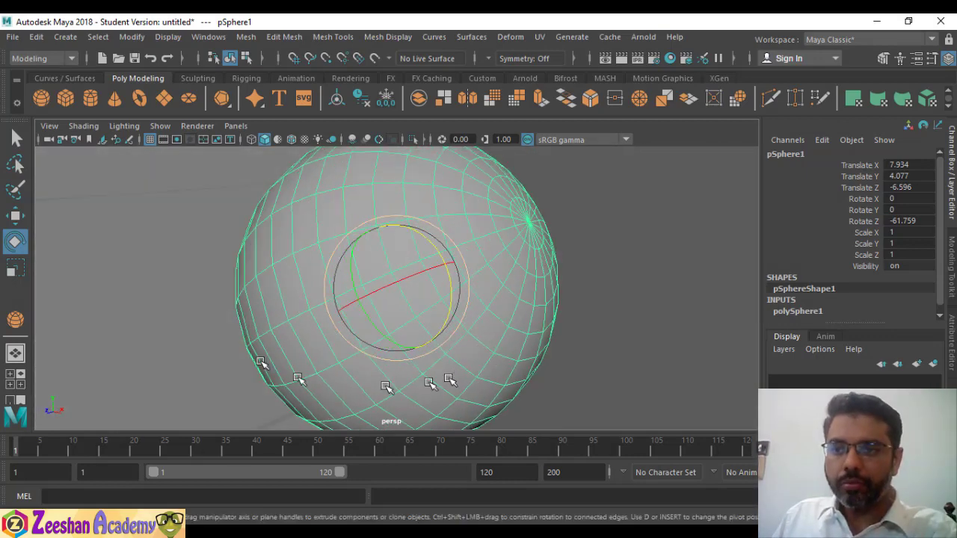
right_click_drag(454, 383, 513, 286, "alt")
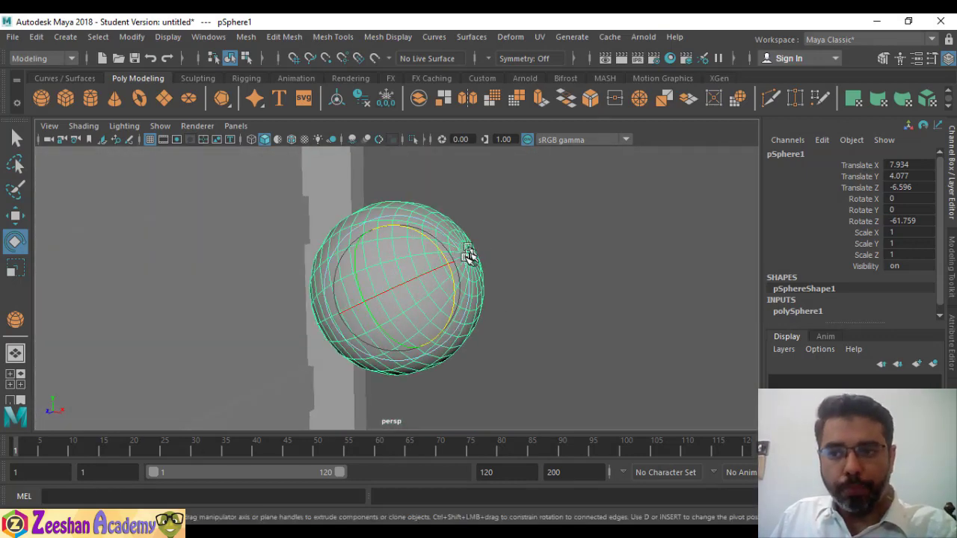
left_click_drag(454, 255, 457, 273)
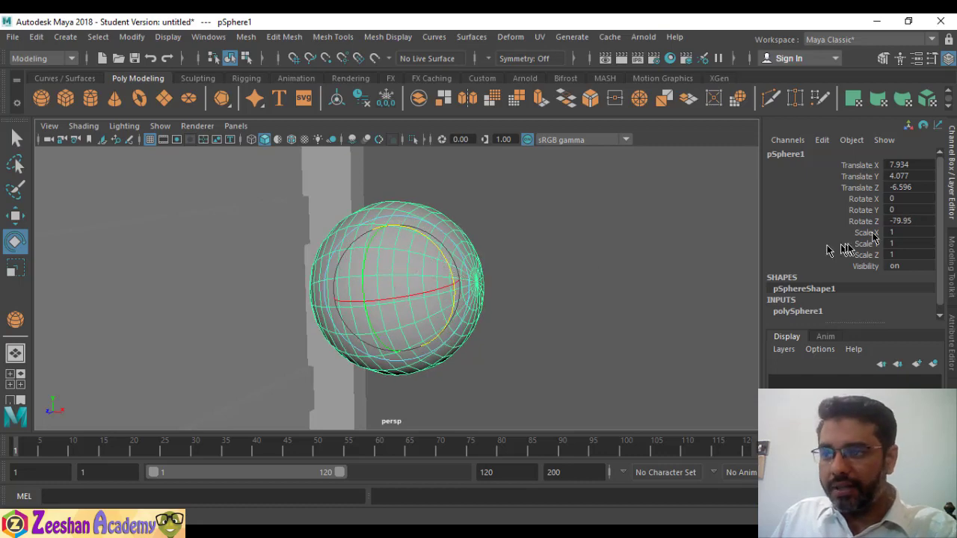
type("-90")
key("Return")
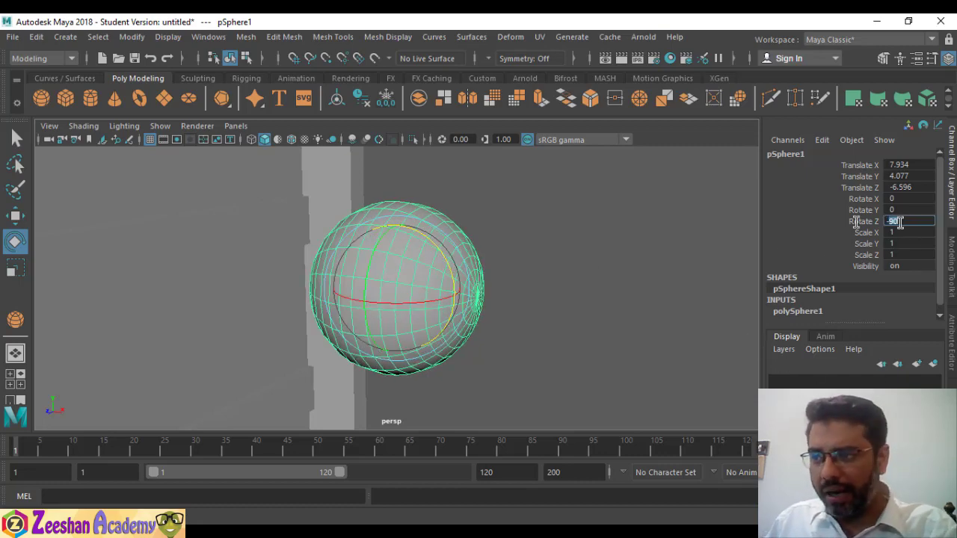
key("Delete")
key("Return")
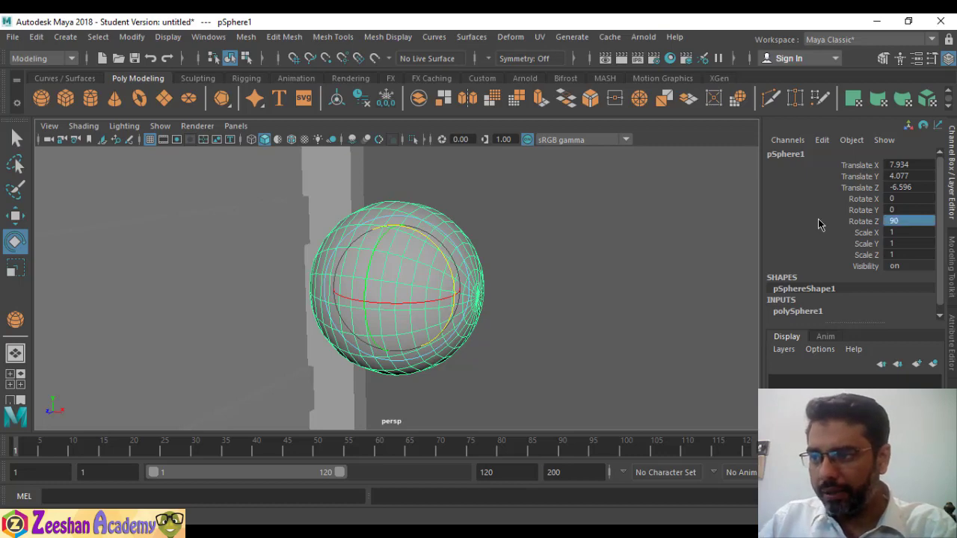
left_click_drag(407, 304, 329, 267, "alt")
scroll(454, 316, "up", 4)
scroll(396, 284, "down", 1)
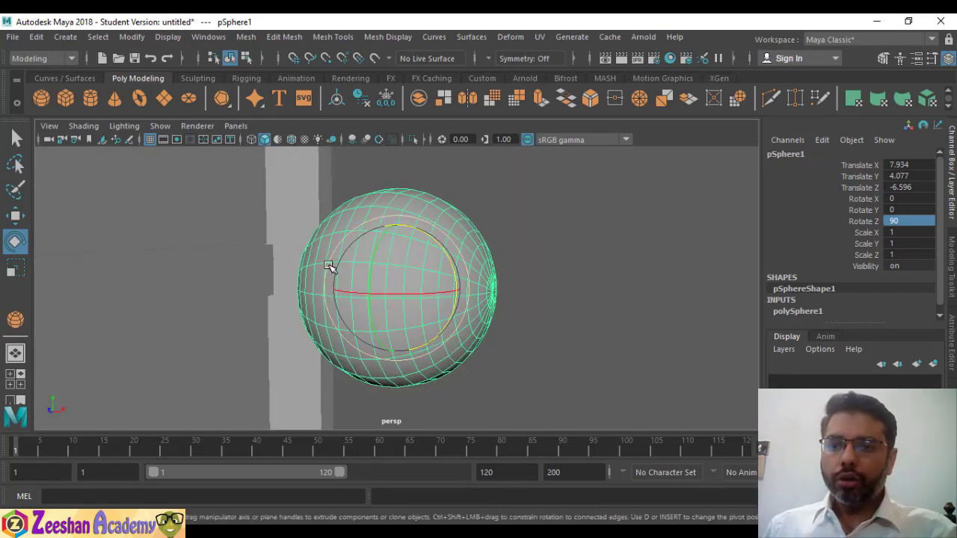
Step: Switch the sphere to face selection and return it to object mode
left_click_drag(329, 267, 411, 265, "alt")
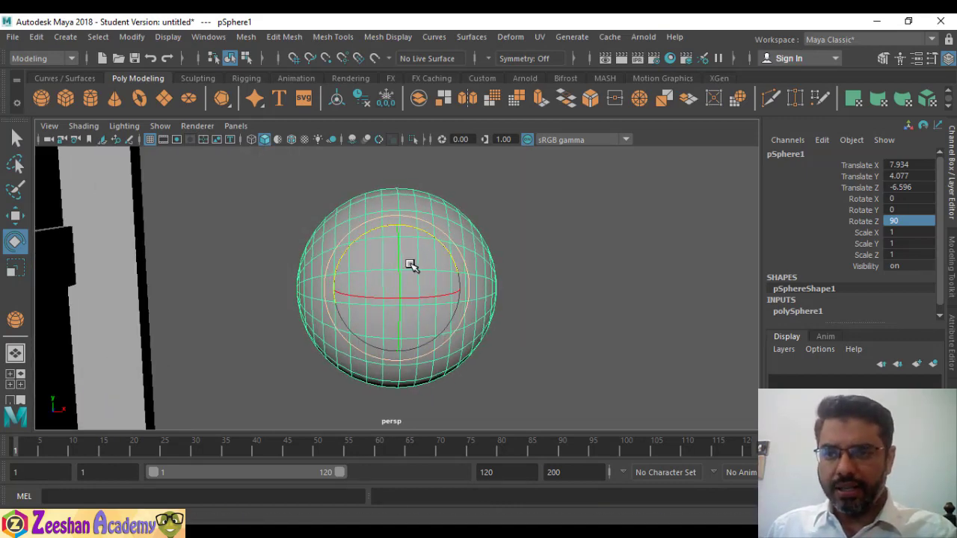
right_click(382, 247)
left_click(389, 174)
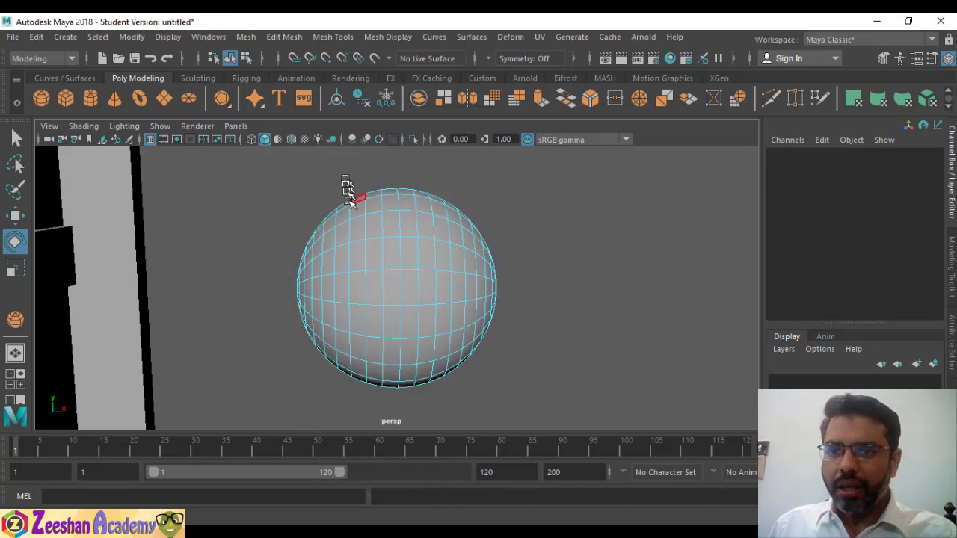
right_click(407, 234)
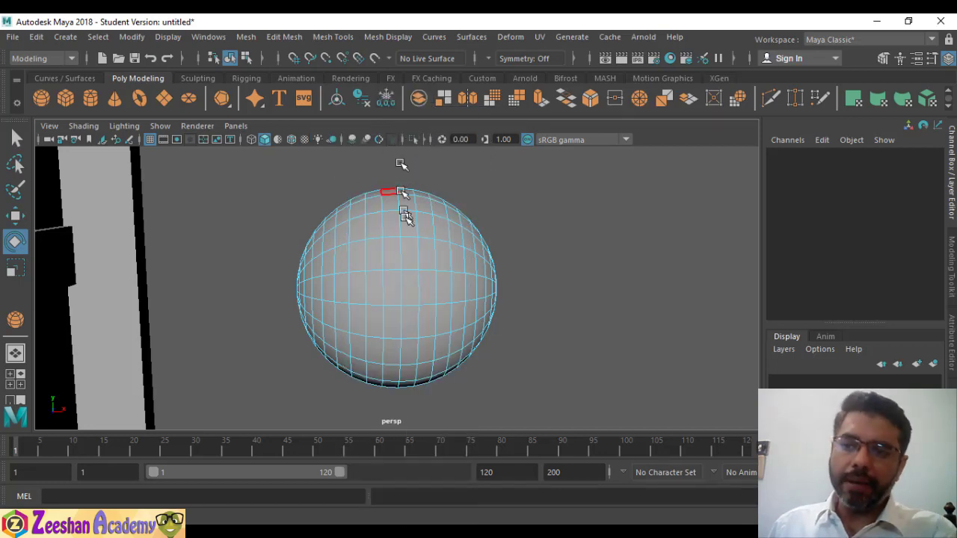
right_click_drag(406, 216, 410, 114)
left_click_drag(417, 255, 531, 225)
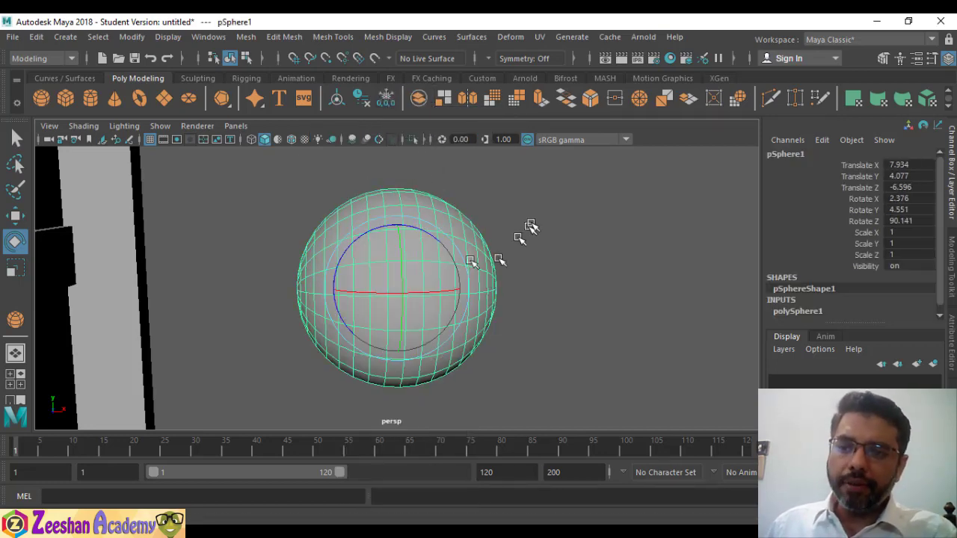
key("ctrl+z")
left_click(533, 258)
left_click(484, 248)
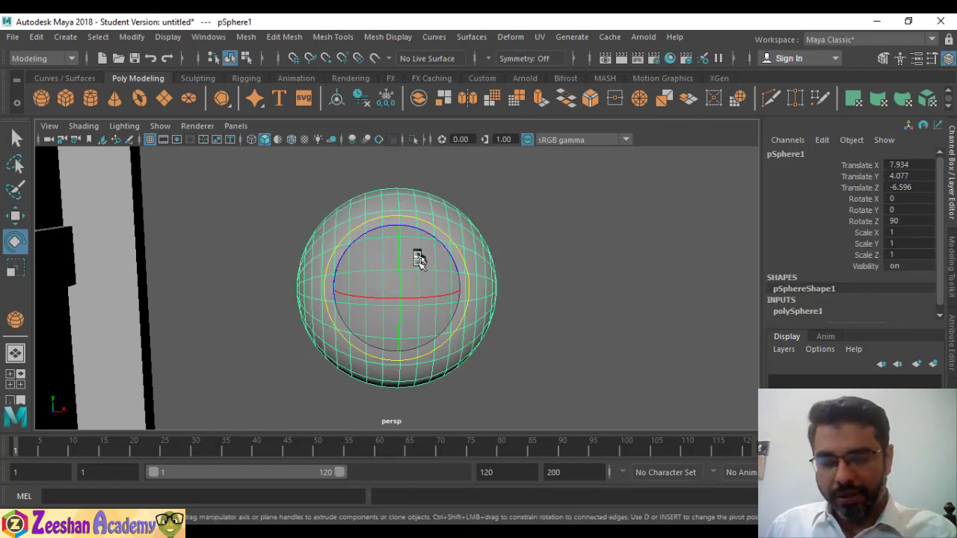
Step: Select all faces on the sphere half facing the desk and scale them down into a narrower, knob-like stem
mouse_move(417, 256)
left_mouse_down("alt")
mouse_move(380, 318)
mouse_move(405, 265)
left_mouse_up("alt")
right_click(385, 269)
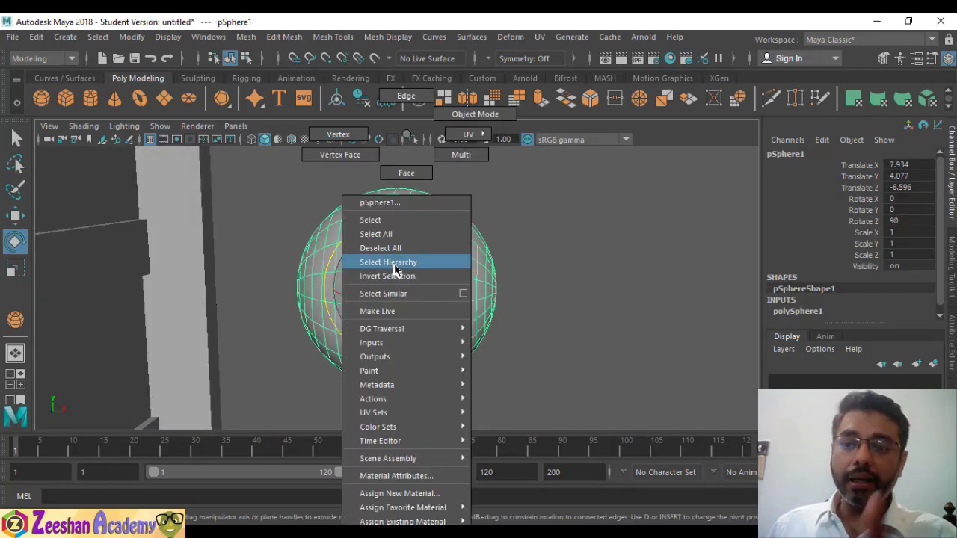
right_click_drag(398, 267, 380, 131)
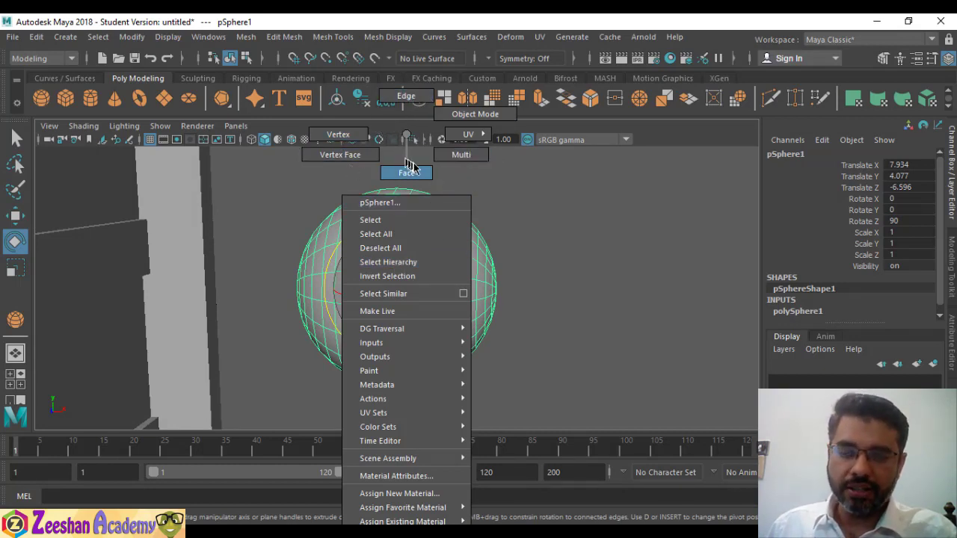
right_click_drag(416, 176, 415, 171)
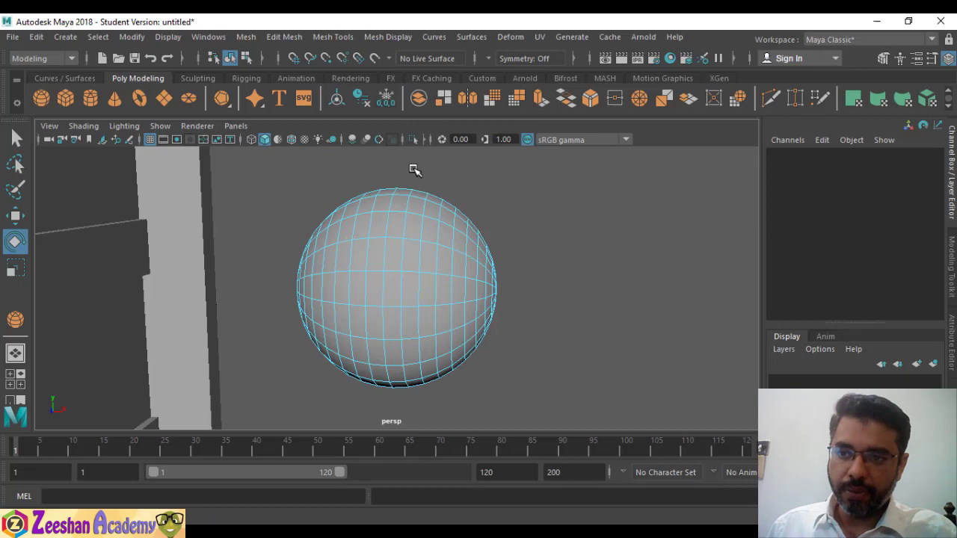
left_click(388, 249)
key("q")
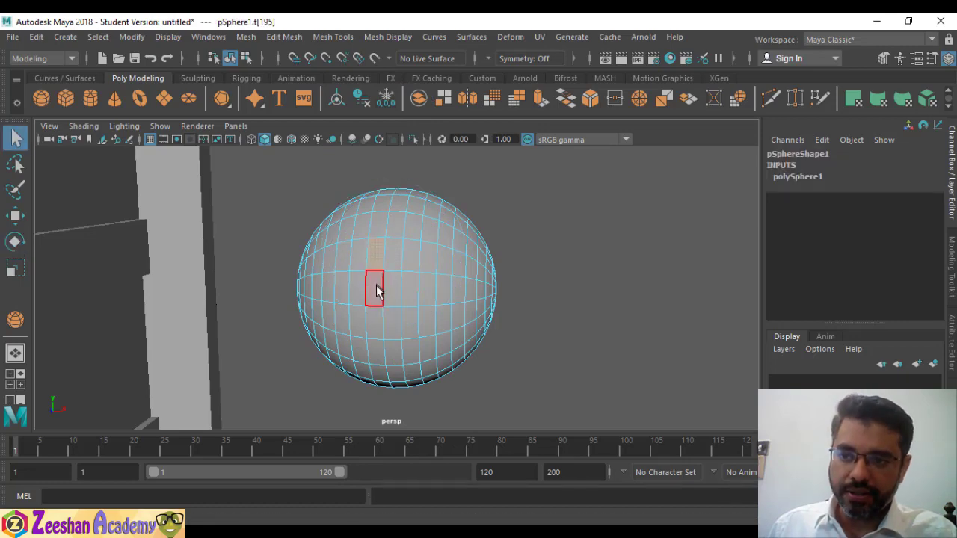
left_click_drag(365, 386, 389, 374, "alt")
left_click_drag(280, 166, 375, 397)
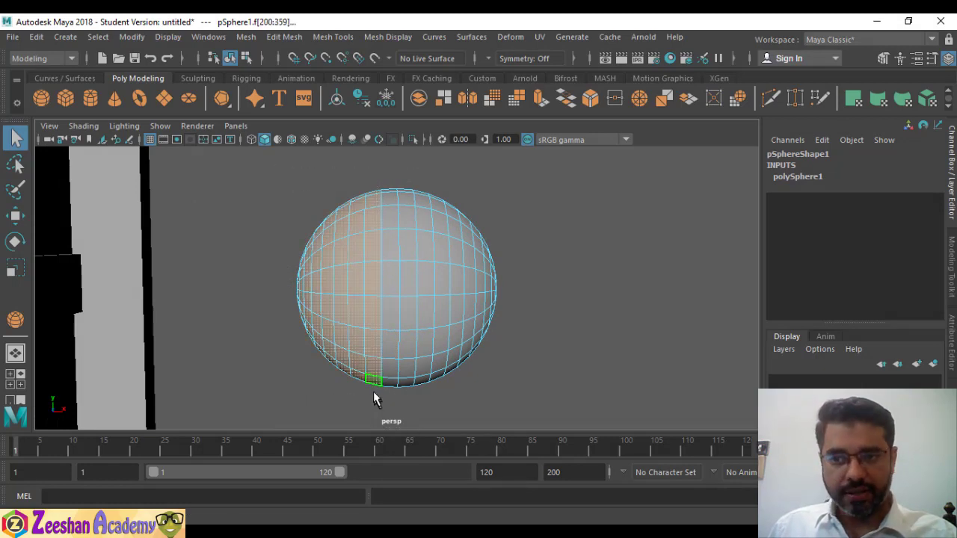
key("r")
left_click_drag(341, 287, 205, 288)
left_click_drag(204, 287, 424, 280, "alt")
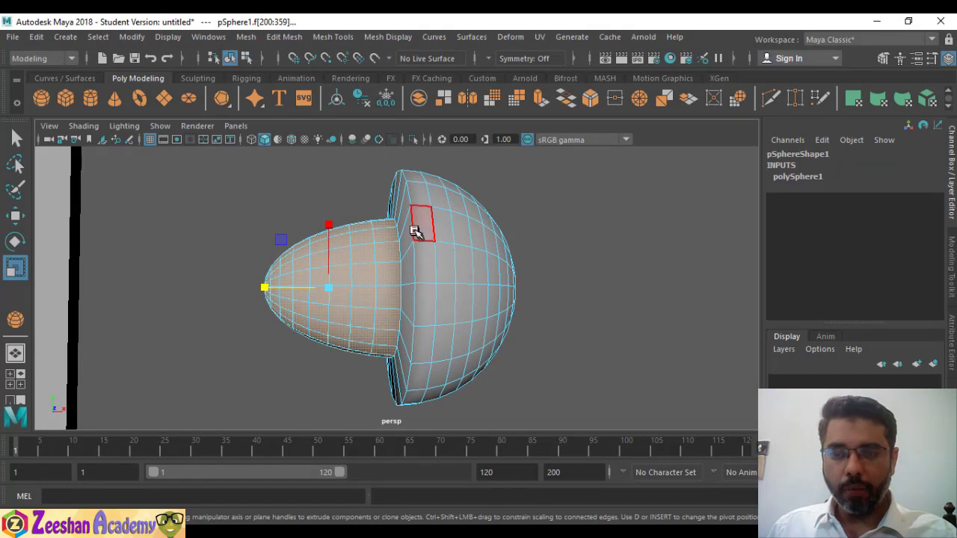
Step: Scale down the edge loops around the back of the knob's cap to round off its rim, and return to object mode
right_click(415, 230)
left_click(412, 112)
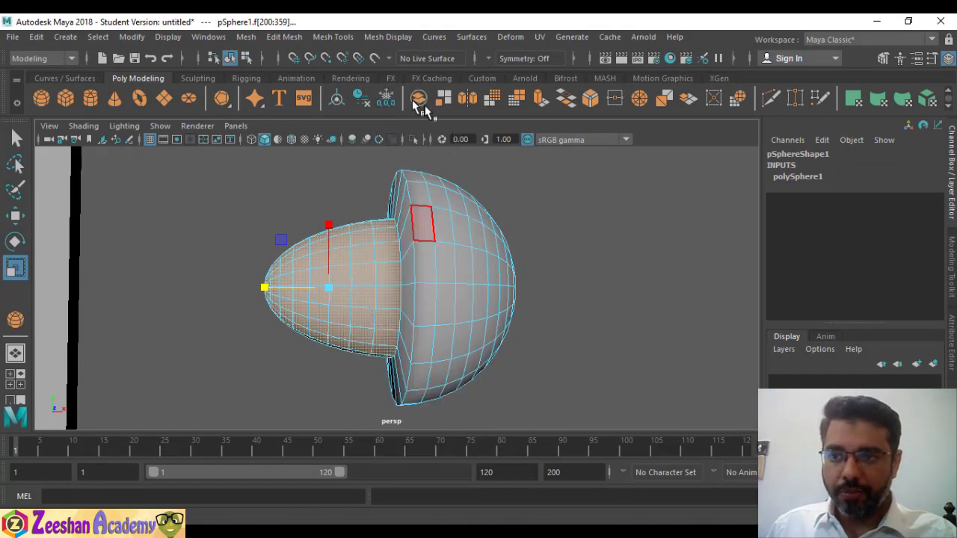
left_click(413, 219)
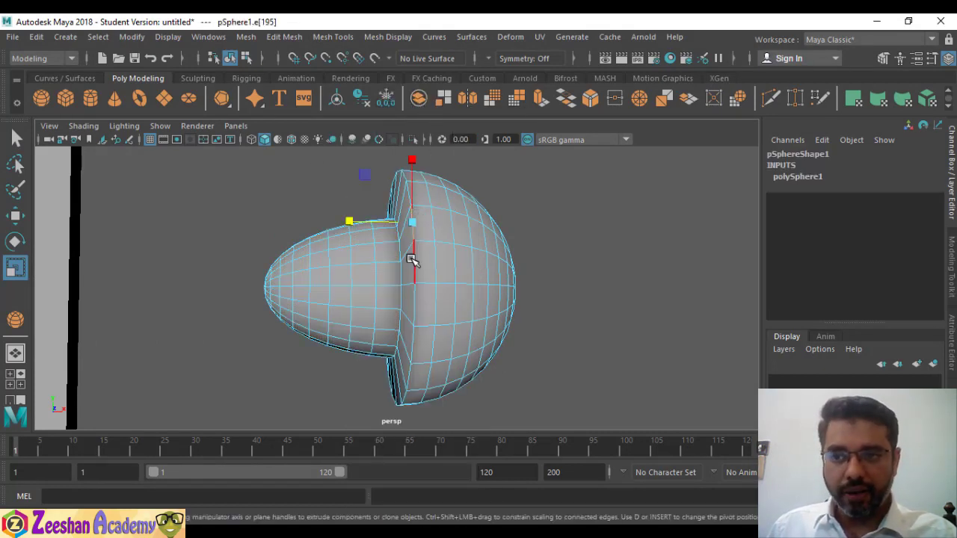
left_click_drag(489, 332, 516, 301, "alt")
left_click_drag(408, 290, 355, 313, "alt")
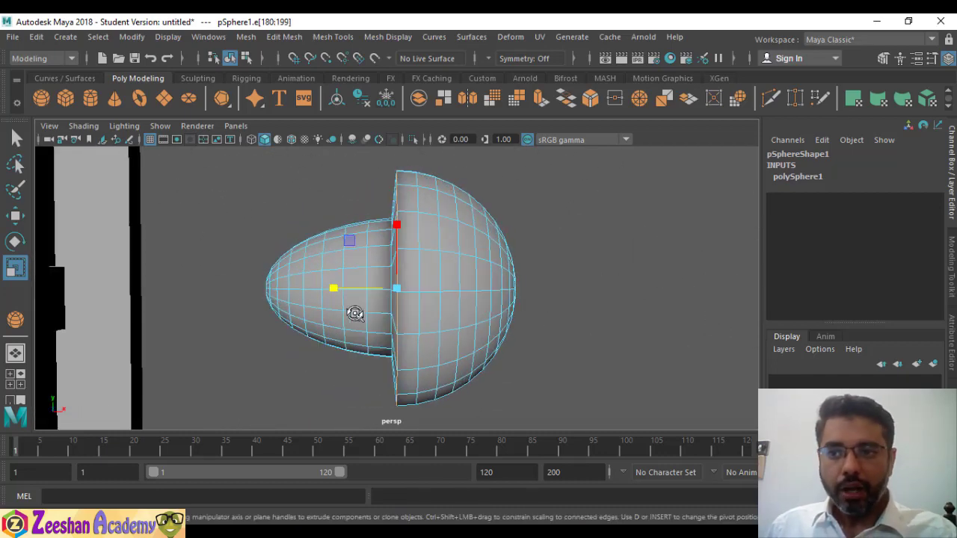
left_click_drag(444, 277, 433, 240, "alt")
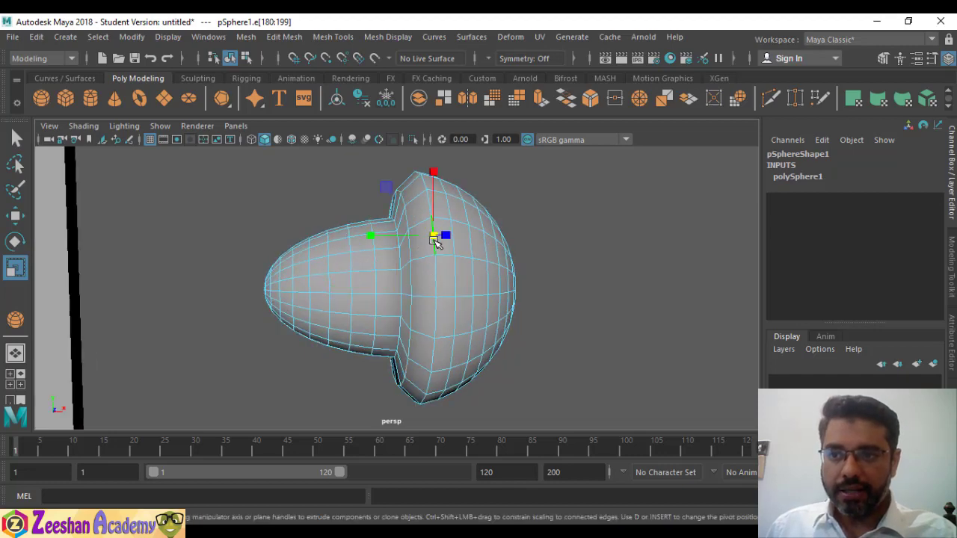
left_click_drag(415, 288, 449, 278)
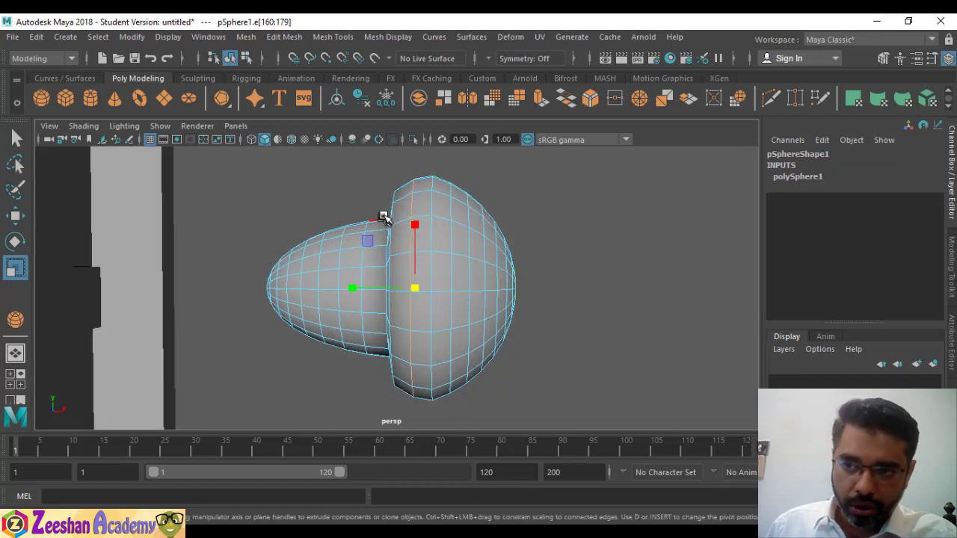
left_click_drag(521, 234, 459, 257, "alt")
right_click(470, 262)
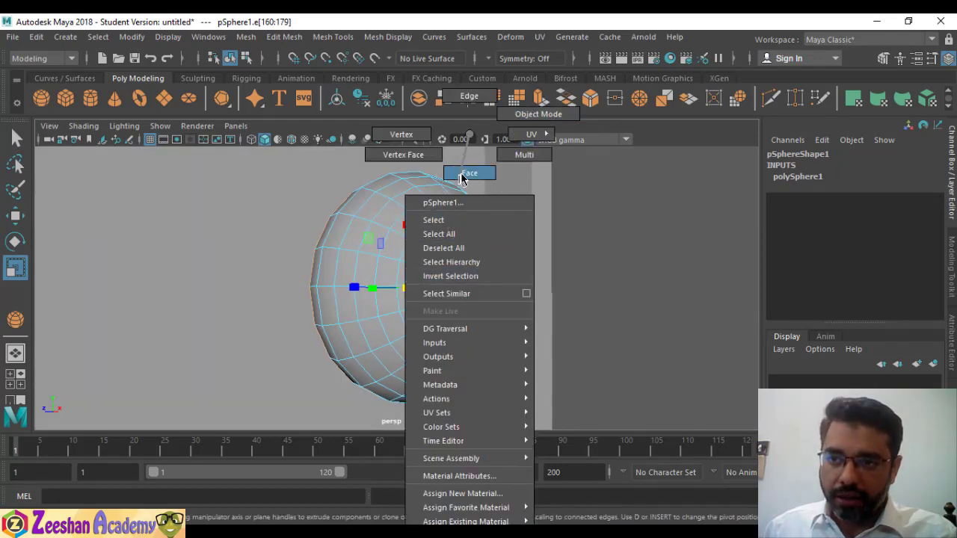
left_click(527, 114)
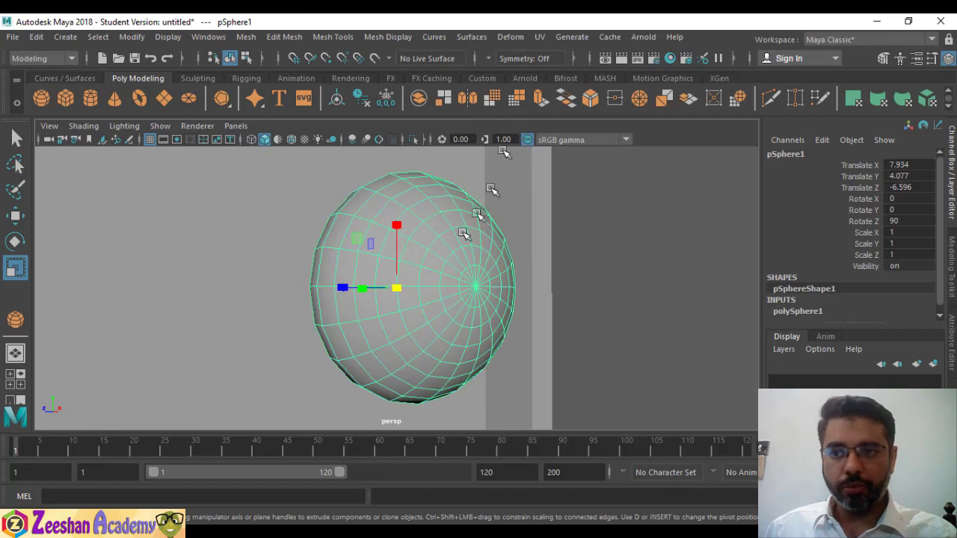
Step: Move the knob to about X 5.99, Y 4.64 and Z -7.40, against the front of the top drawer
left_click_drag(378, 329, 524, 318, "alt")
left_click(638, 303)
scroll(282, 342, "down", 8)
left_click_drag(246, 324, 335, 317, "alt")
left_click(407, 303)
key("w")
left_click_drag(417, 314, 250, 288, "alt")
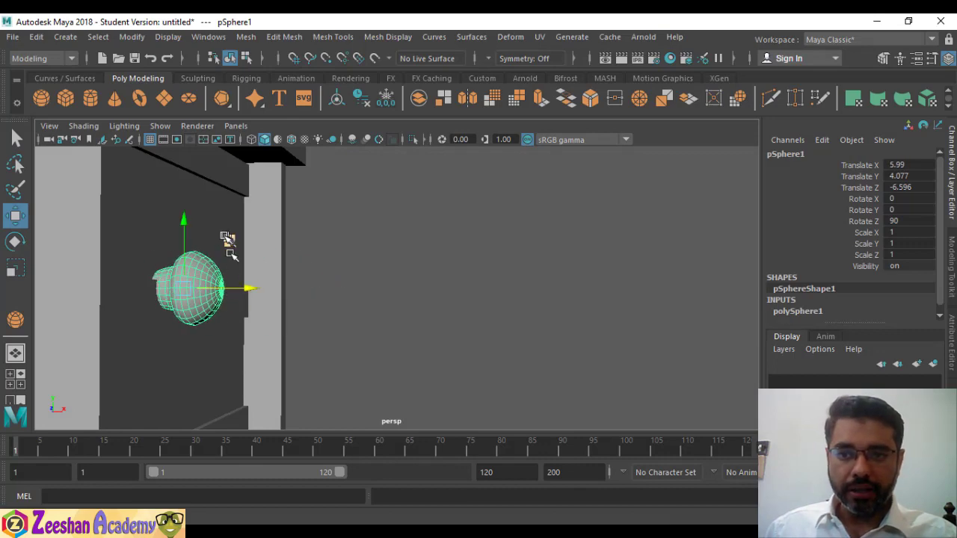
left_click_drag(187, 226, 188, 160)
left_click_drag(81, 274, 361, 227, "alt")
left_click_drag(295, 235, 374, 314)
Step: Scale the knob uniformly to 0.73 and shift it to about X 5.91 and Y 4.77
scroll(384, 254, "up", 5)
key("r")
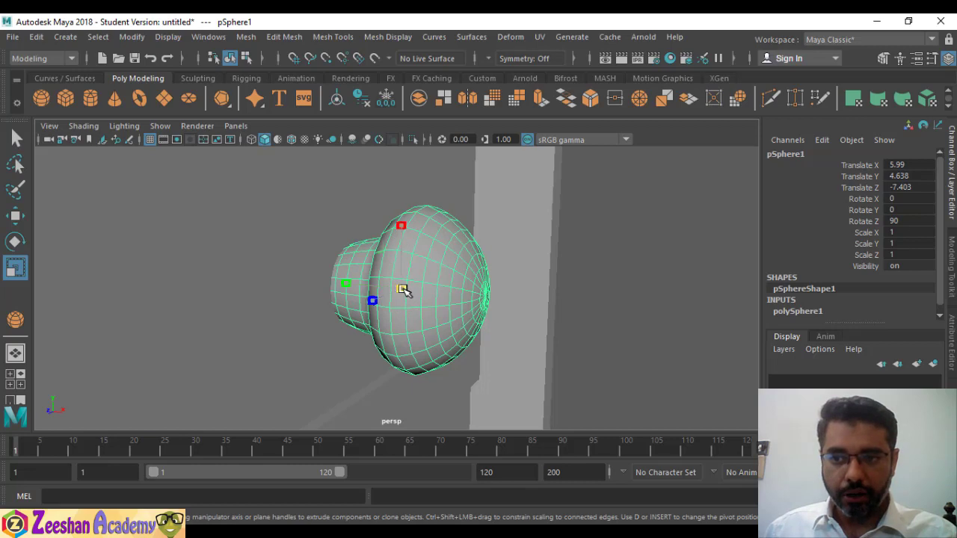
left_click_drag(402, 290, 367, 293)
key("w")
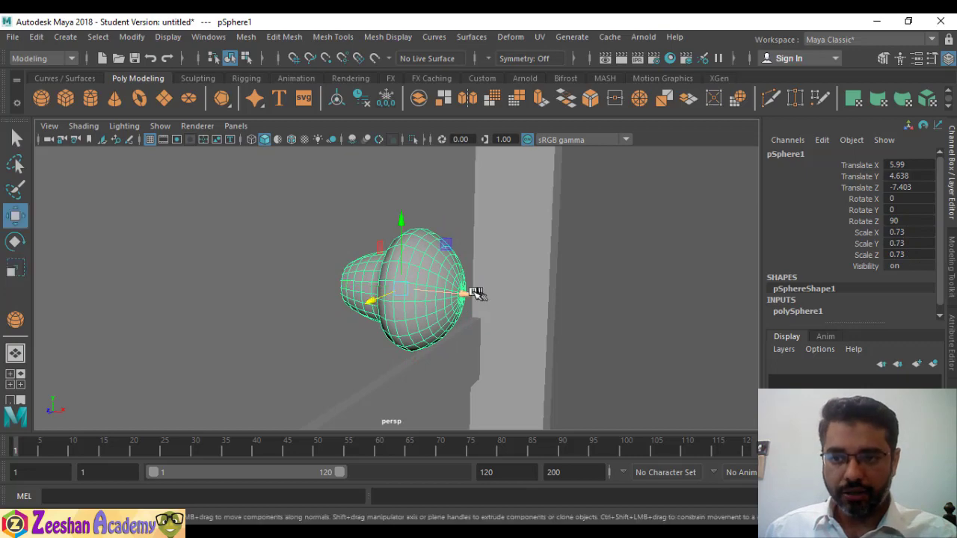
left_click_drag(476, 293, 453, 296)
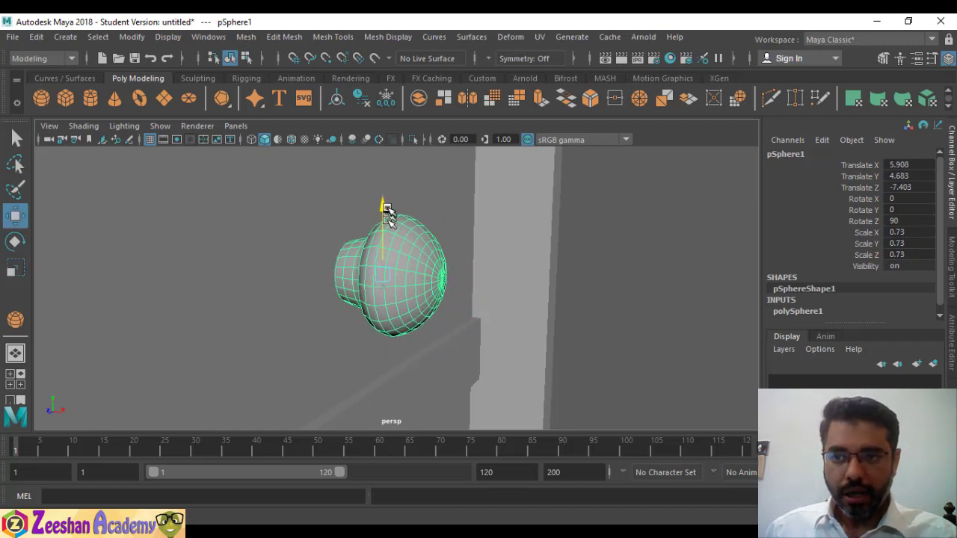
Step: Shrink the knob uniformly to about 0.504 and seat it on the top drawer front at about X 5.84 and Y 4.85
left_click_drag(472, 277, 202, 304, "alt")
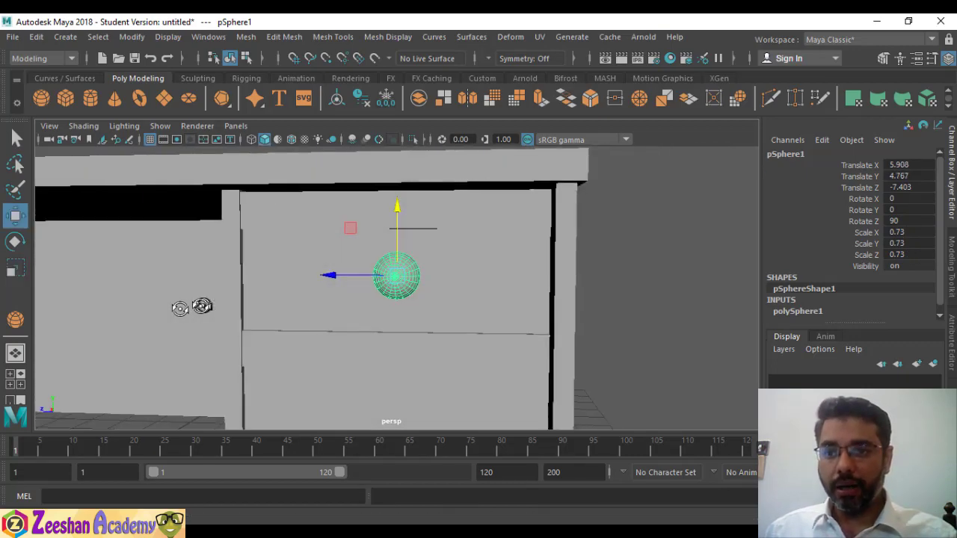
right_click_drag(203, 303, 323, 300, "alt")
key("r")
left_click_drag(387, 279, 383, 279)
left_click_drag(321, 334, 391, 205, "alt")
key("w")
left_click_drag(281, 303, 343, 309, "alt")
right_click_drag(343, 309, 515, 312, "alt")
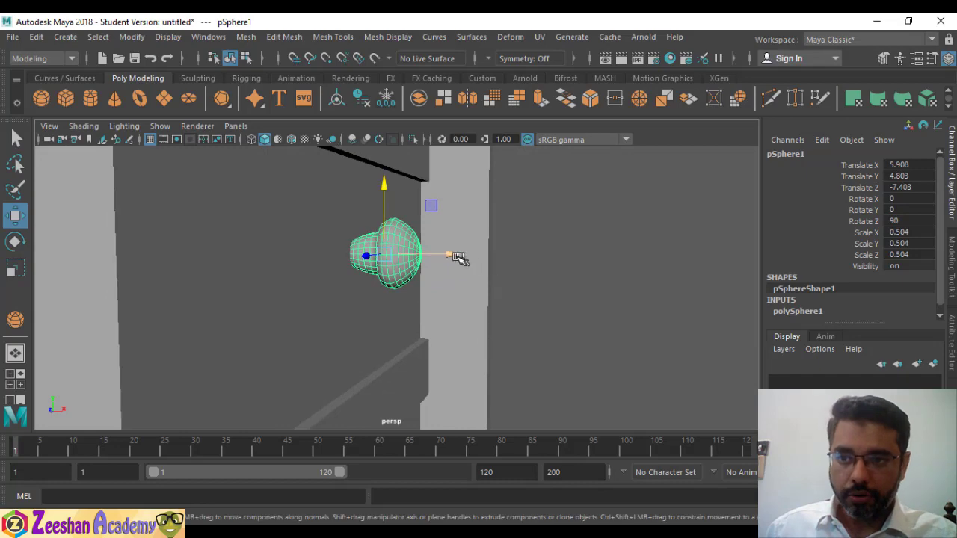
left_click_drag(459, 257, 443, 191)
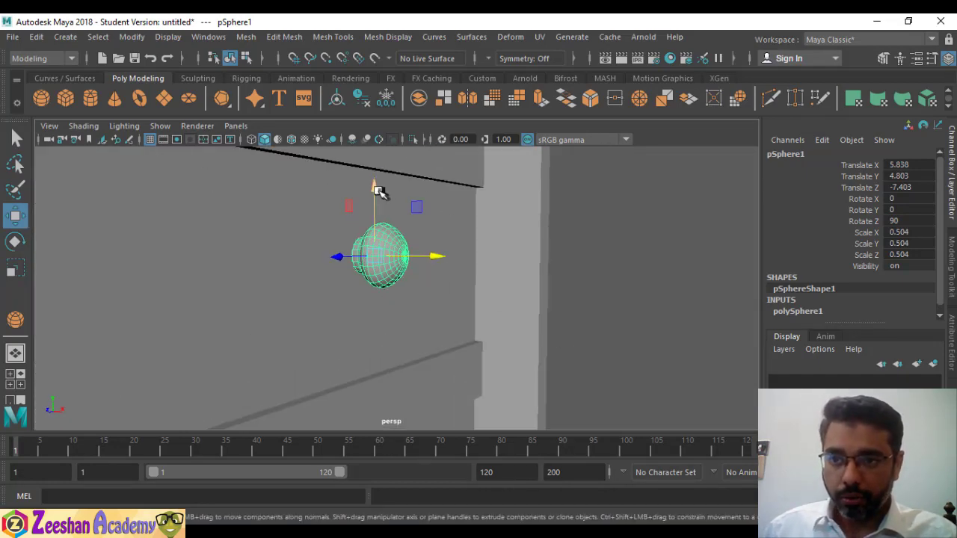
left_click_drag(379, 191, 202, 296)
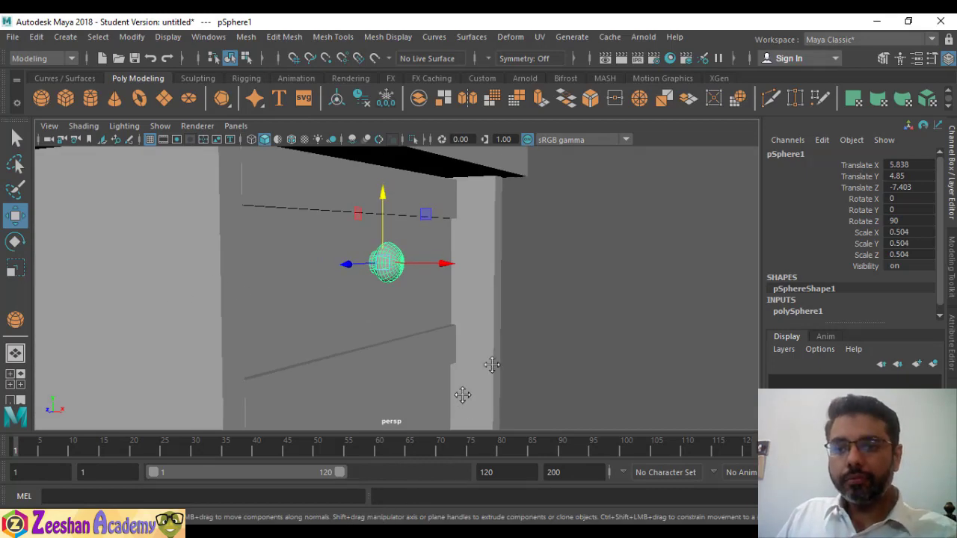
Step: Duplicate the knob twice, lowering one copy onto the middle drawer and the other onto the bottom drawer at about Y 2.22
left_click_drag(463, 394, 306, 278, "alt")
key("ctrl+d")
left_click_drag(420, 168, 424, 246)
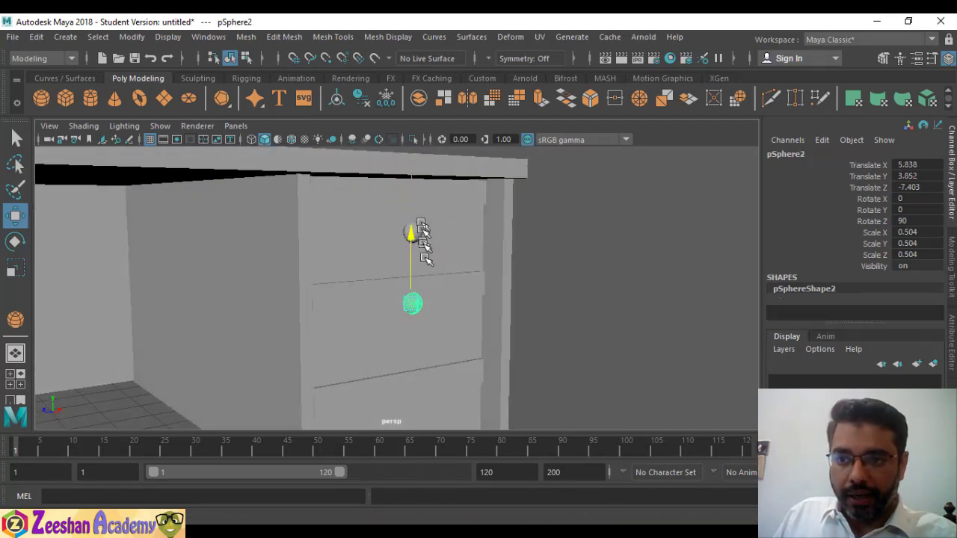
left_click_drag(455, 320, 469, 274, "alt")
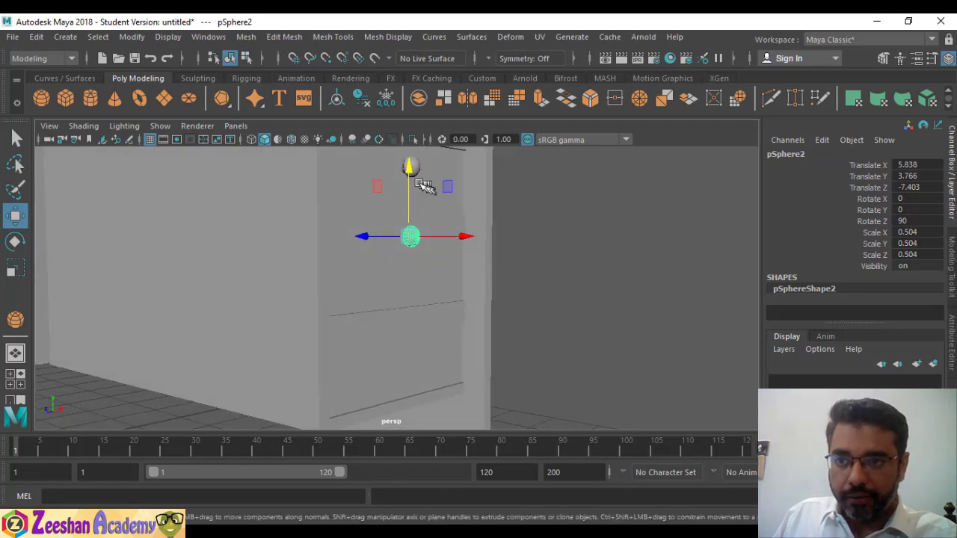
left_click_drag(411, 168, 421, 273)
key("ctrl+d")
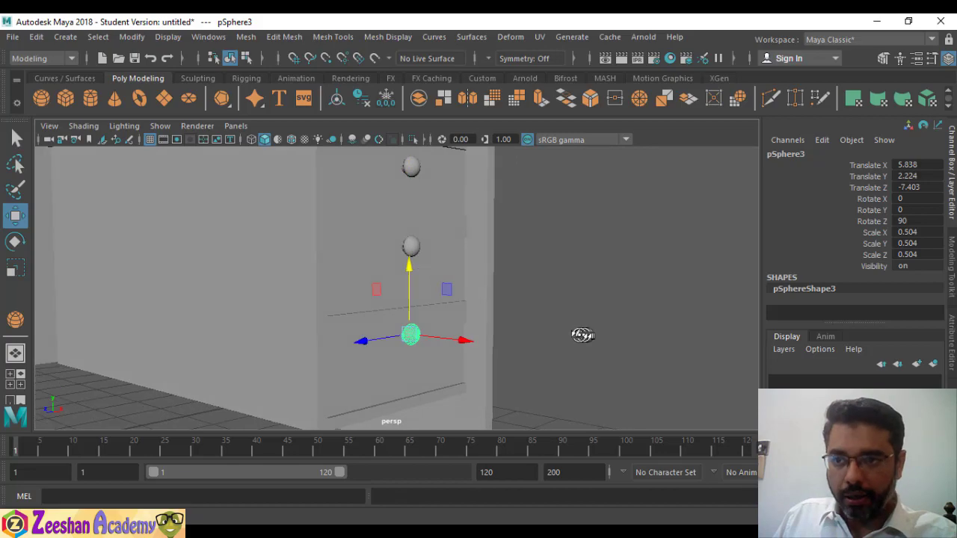
left_click(595, 336)
Step: Examine the complete desk with its three knobs from several sides, picking its tabletop and side panels
right_click_drag(600, 337, 367, 352, "alt")
left_click_drag(367, 352, 288, 294, "alt")
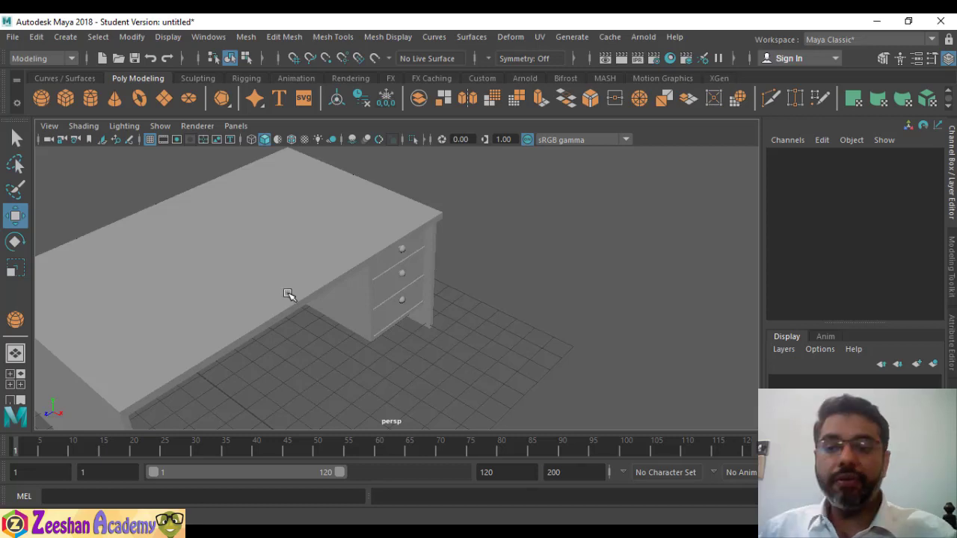
left_click_drag(406, 264, 445, 237, "alt")
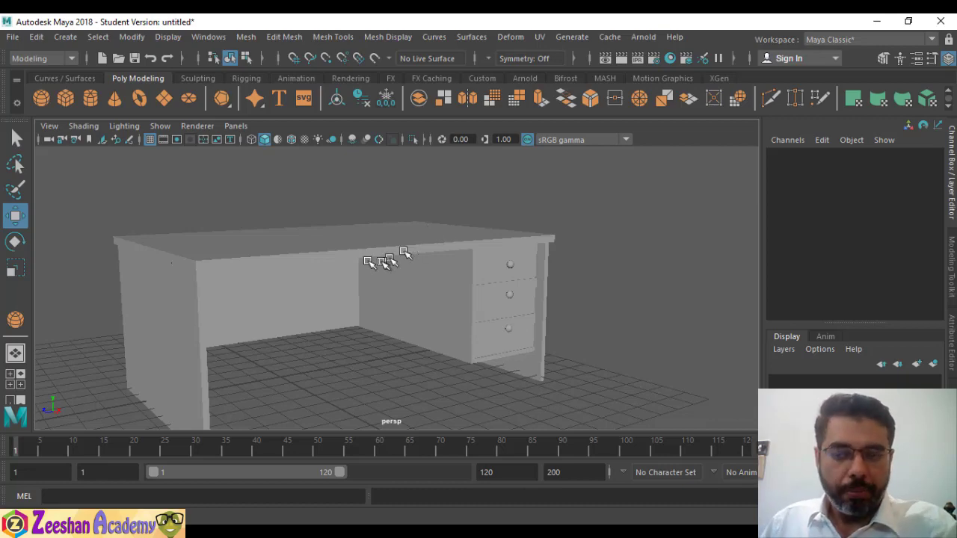
middle_click_drag(261, 289, 434, 281, "alt")
left_click_drag(402, 282, 552, 293, "alt")
middle_click_drag(524, 301, 361, 270, "alt")
scroll(406, 306, "down", 6)
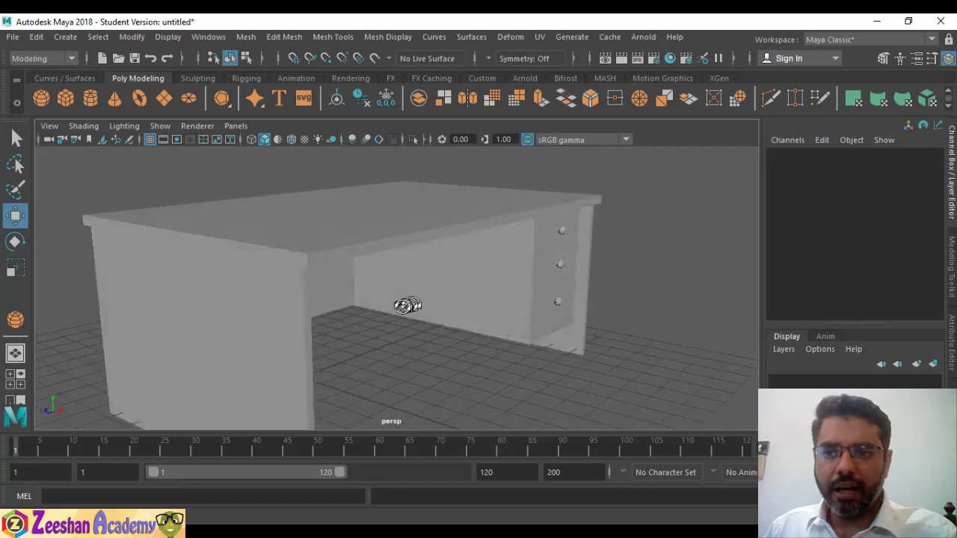
left_click(285, 296)
left_click(351, 257)
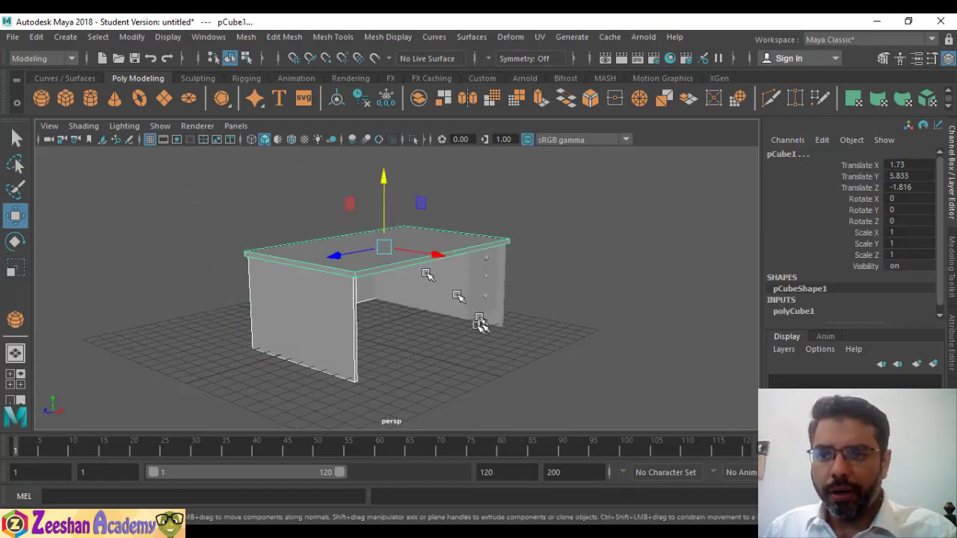
left_click_drag(481, 324, 367, 309, "alt")
left_click(508, 305)
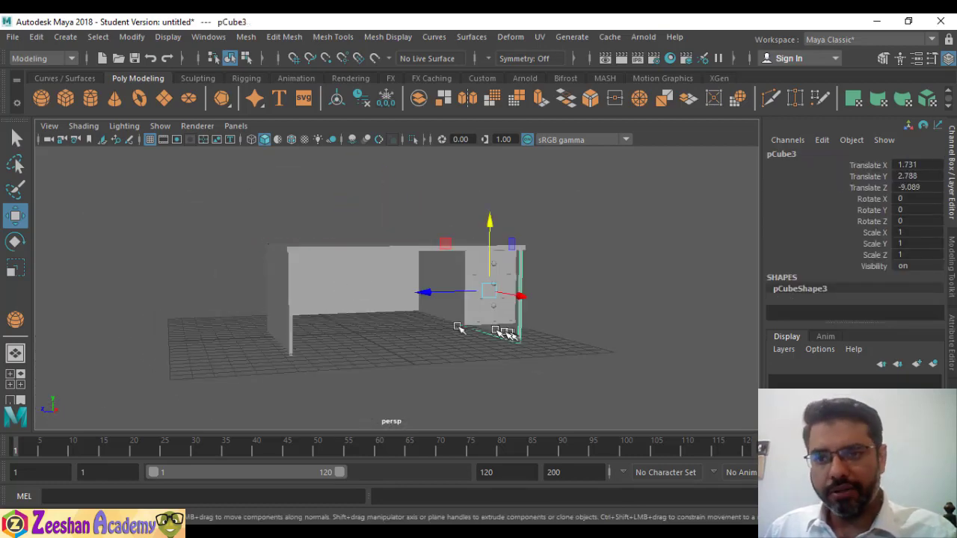
Step: Open the Hypershade in a maximized window and create a new Blinn material
left_click(208, 37)
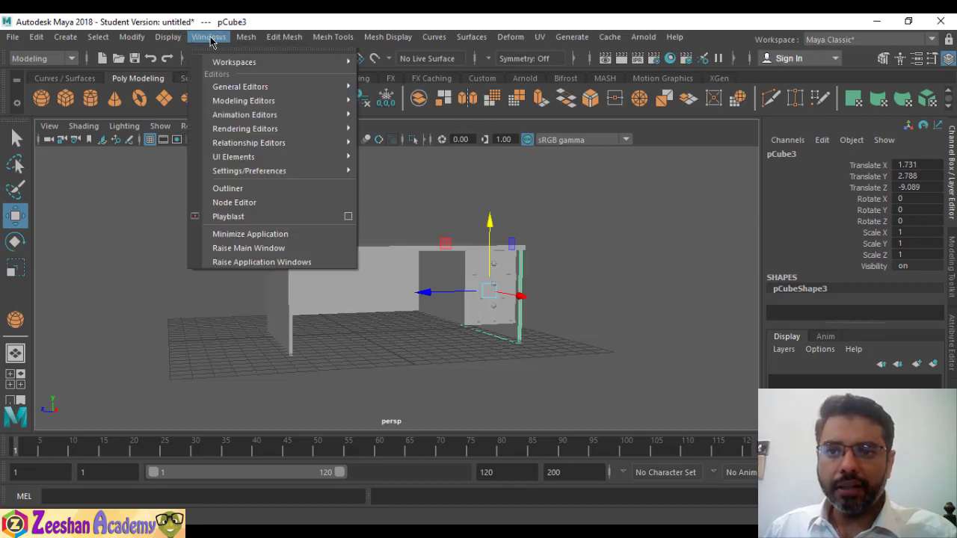
mouse_move(274, 129)
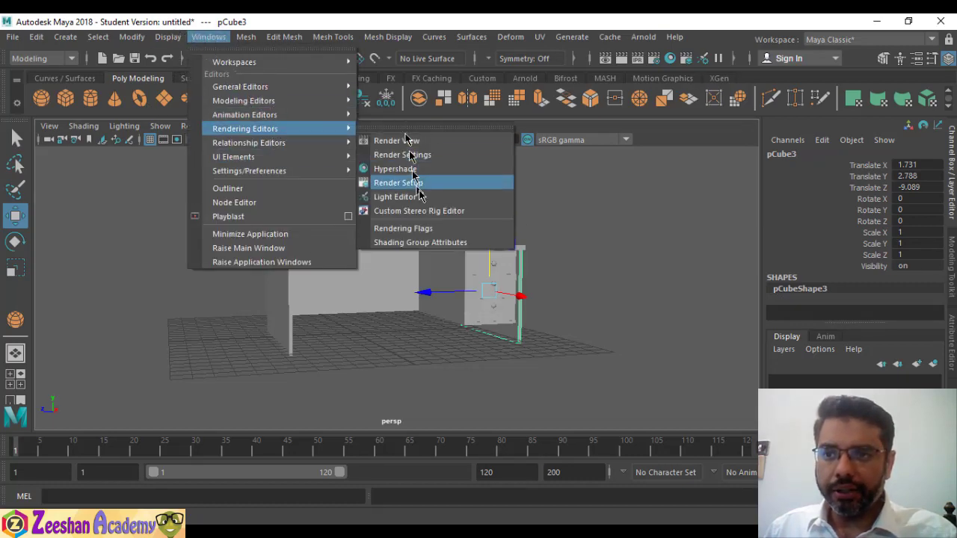
left_click(398, 169)
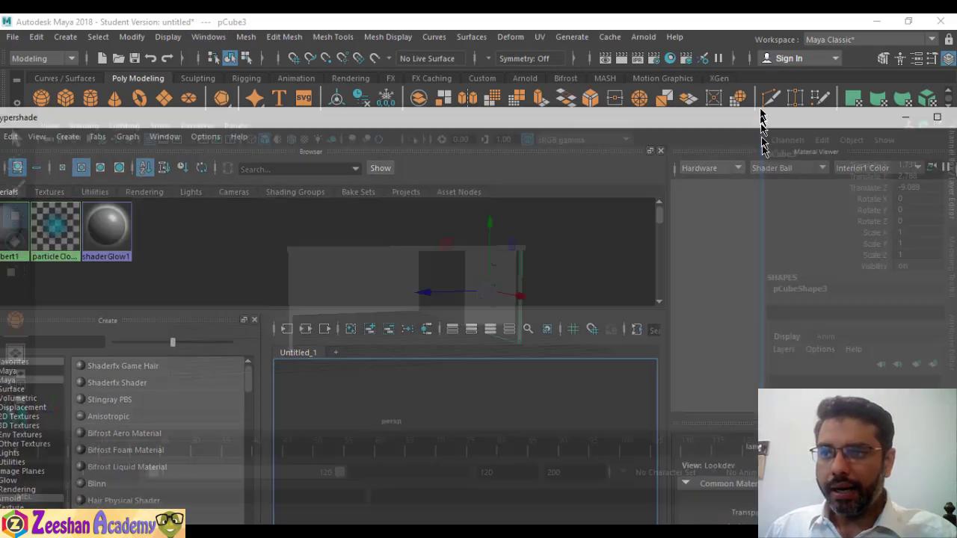
left_click_drag(761, 110, 751, 82)
double_click(752, 81)
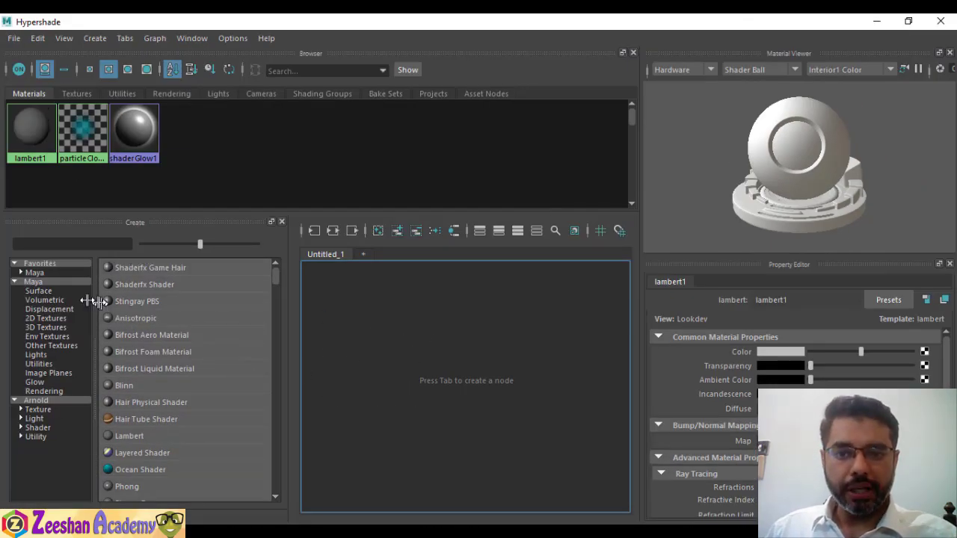
left_click(44, 273)
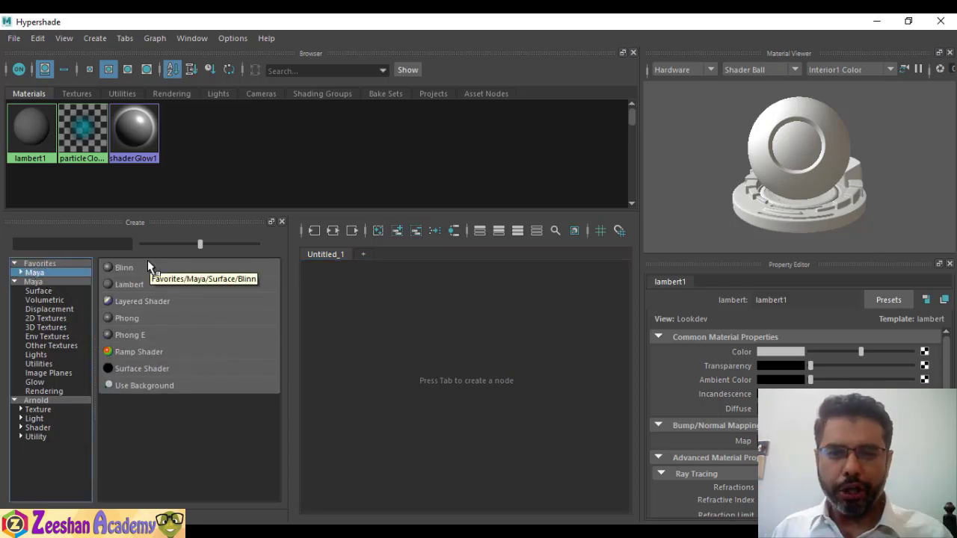
left_click(124, 267)
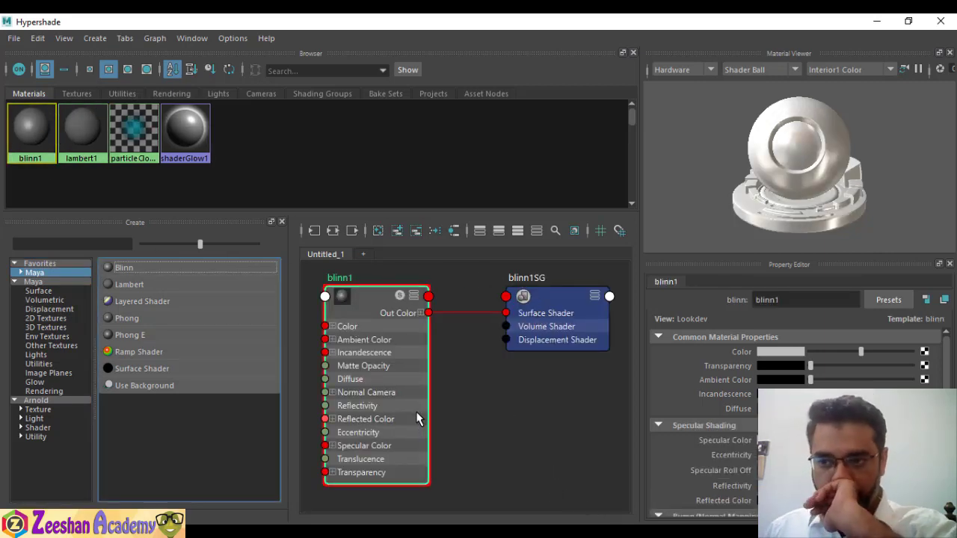
mouse_move(383, 295)
left_mouse_down()
mouse_move(428, 298)
mouse_move(396, 295)
left_mouse_up()
mouse_move(578, 293)
left_mouse_down()
mouse_move(527, 290)
mouse_move(565, 292)
left_mouse_up()
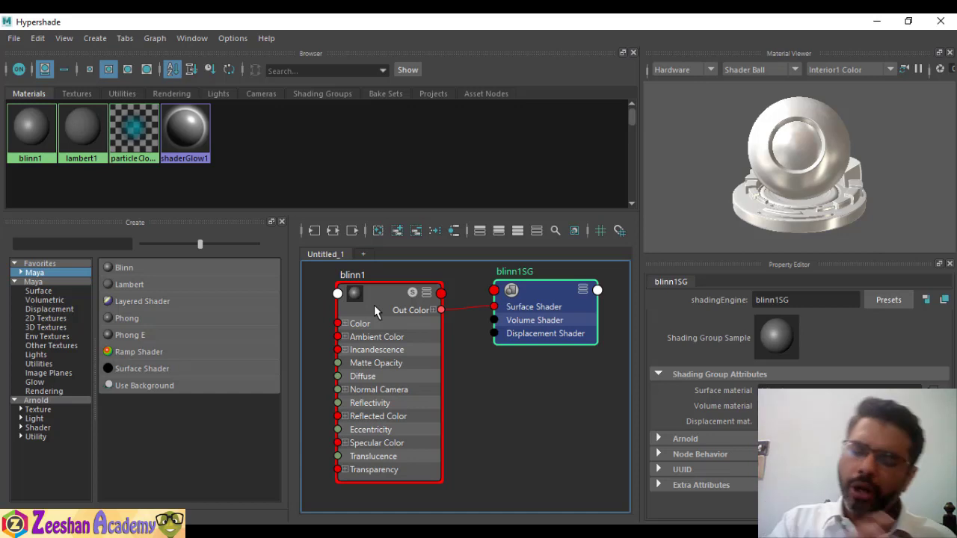
scroll(375, 310, "up", 2)
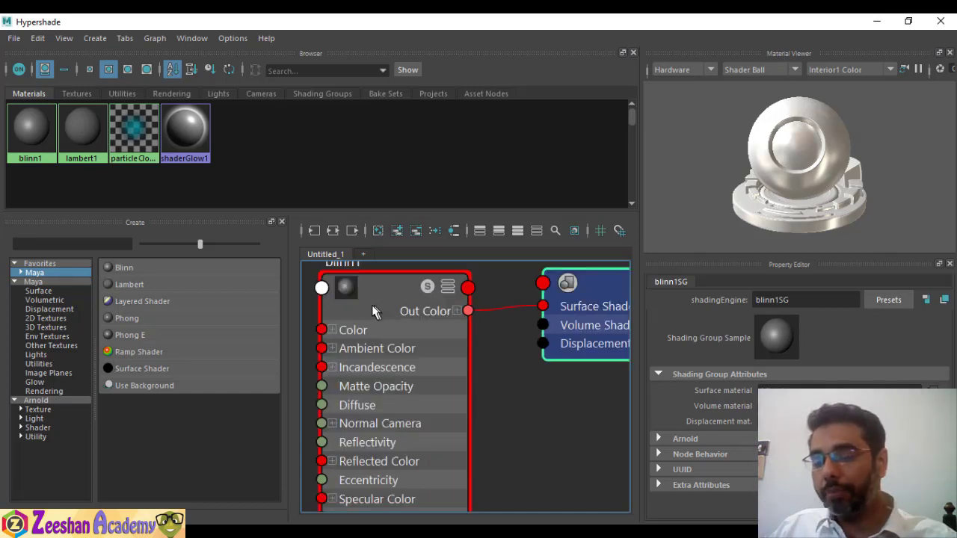
scroll(377, 307, "down", 2)
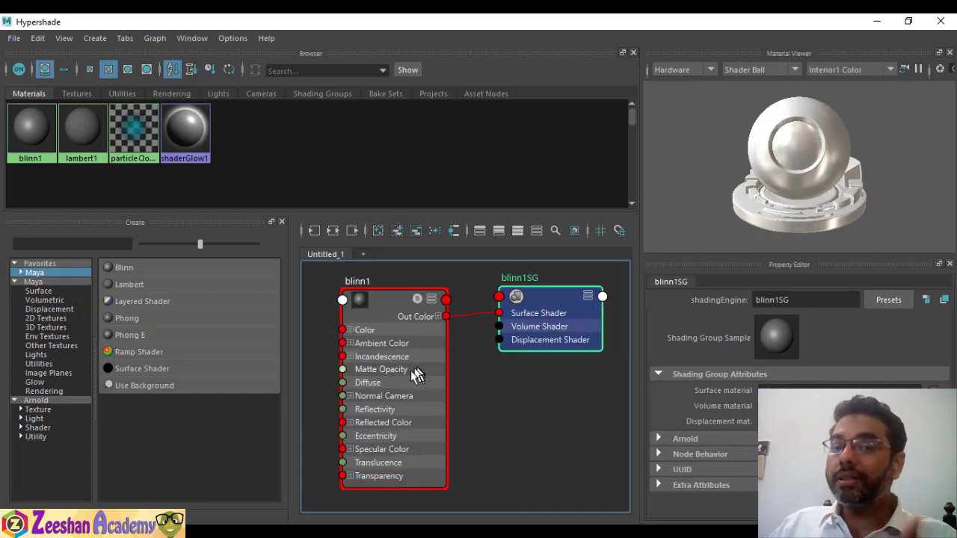
Step: Rename the blinn1 material as TableSide_MT
left_click(41, 135)
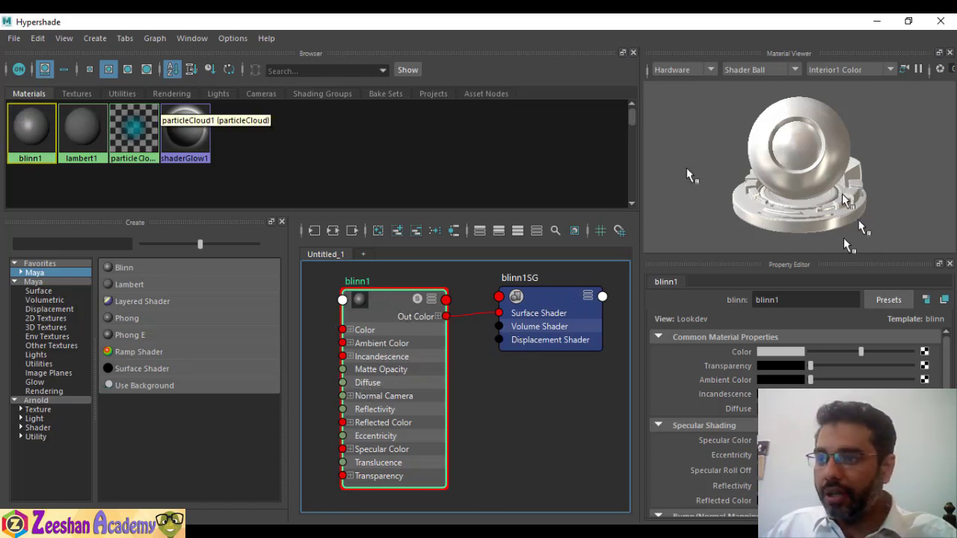
double_click(782, 299)
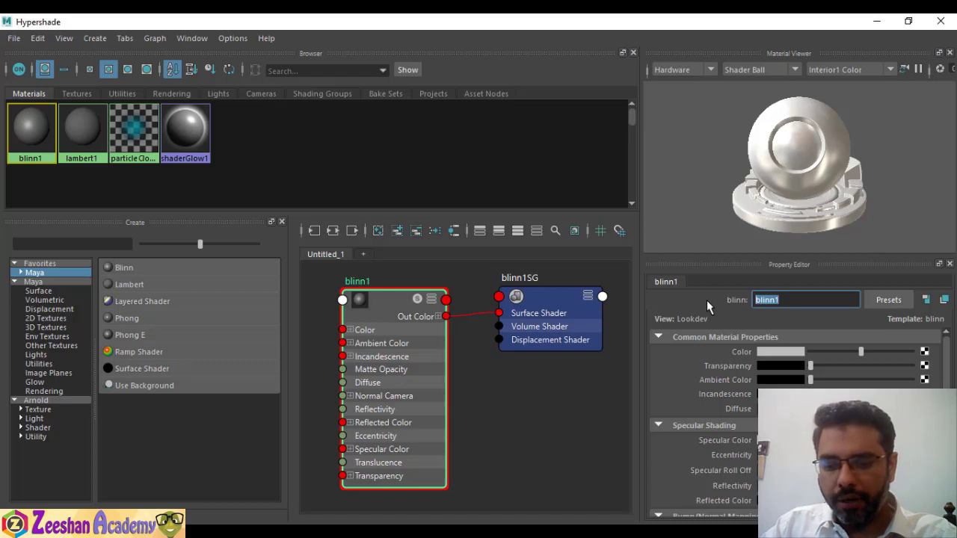
type("Table")
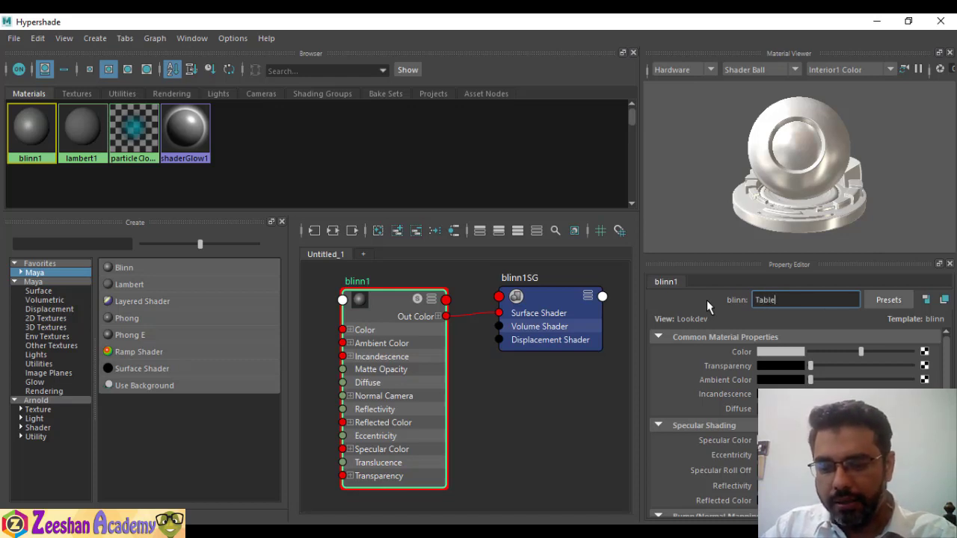
type("Side_MT")
key("Return")
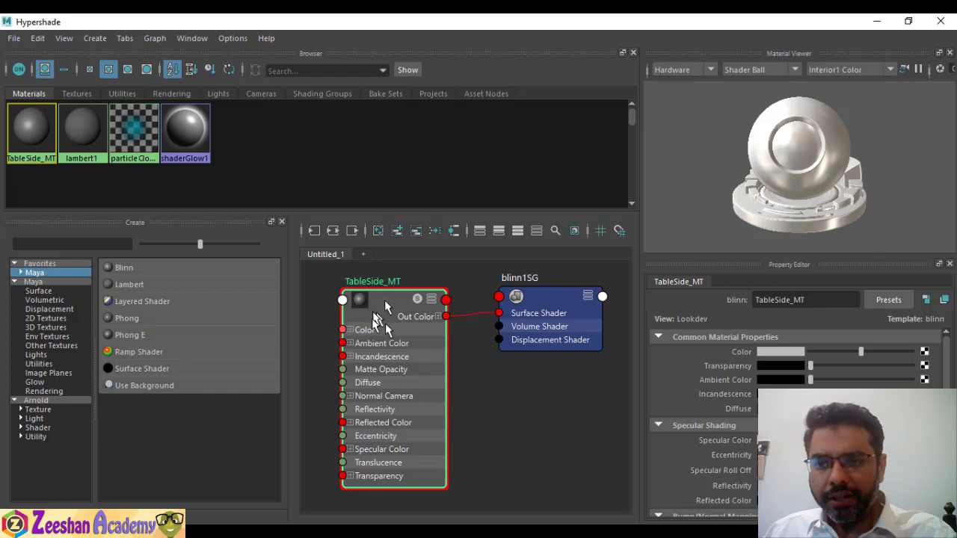
Step: Color TableSide_MT orange with RGB 0.657, 0.208, 0.042 and apply it to the desk's side panel opposite the drawers
mouse_move(387, 302)
left_mouse_down()
mouse_move(376, 297)
mouse_move(390, 301)
left_mouse_up()
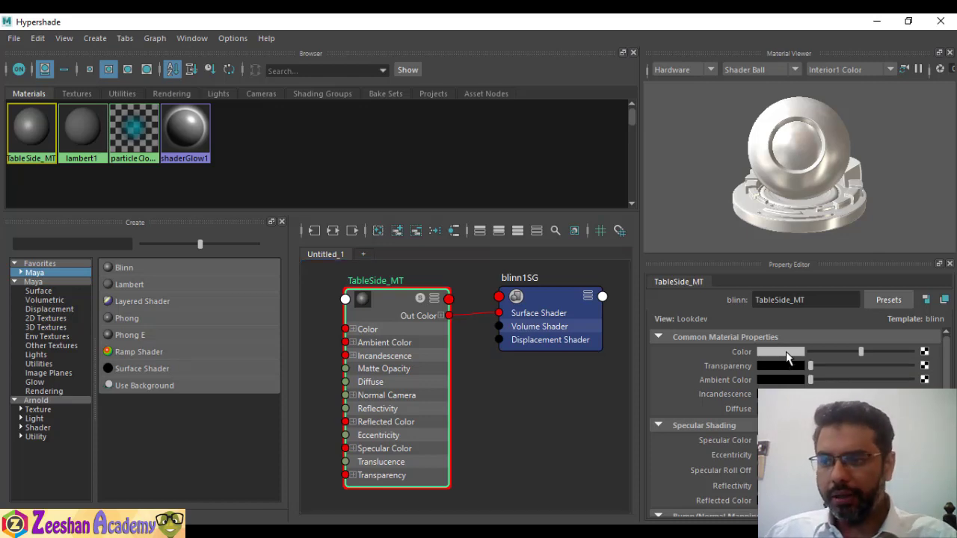
left_click(781, 352)
left_click(775, 345)
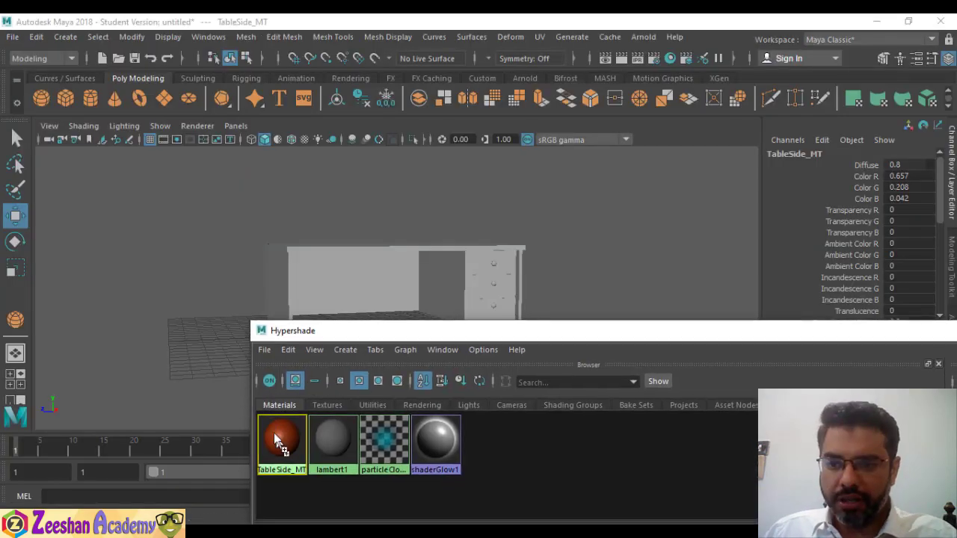
middle_click_drag(274, 433, 288, 283)
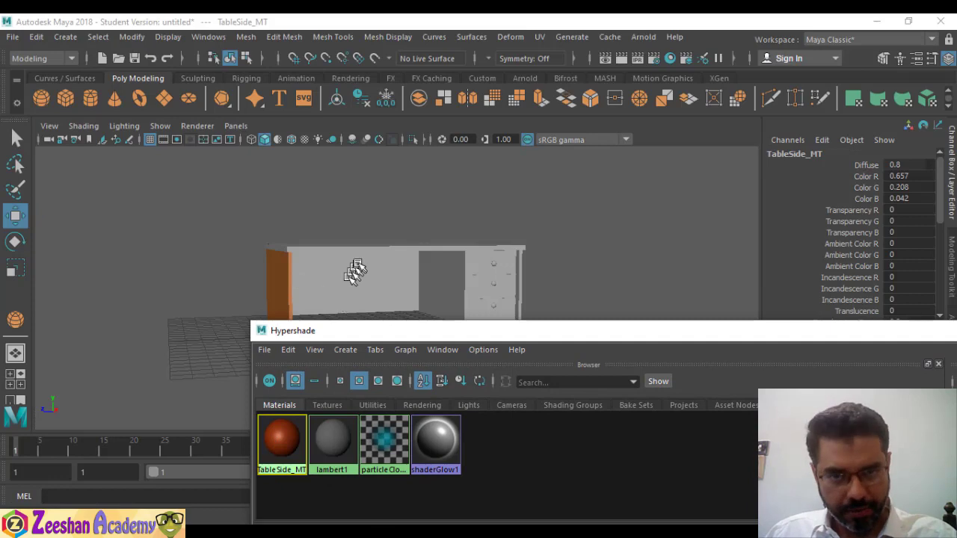
Step: Select the remaining side and back panels, drawer parts and knobs, and assign TableSide_MT to the selection
middle_click_drag(333, 222, 297, 144, "alt")
left_click_drag(294, 190, 297, 214, "alt")
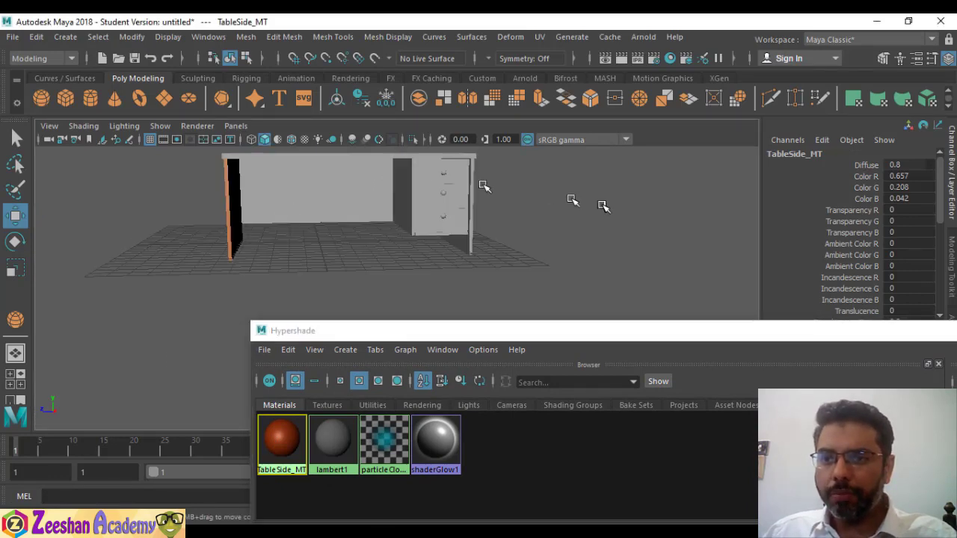
left_click_drag(603, 207, 377, 207, "alt")
left_click(375, 209)
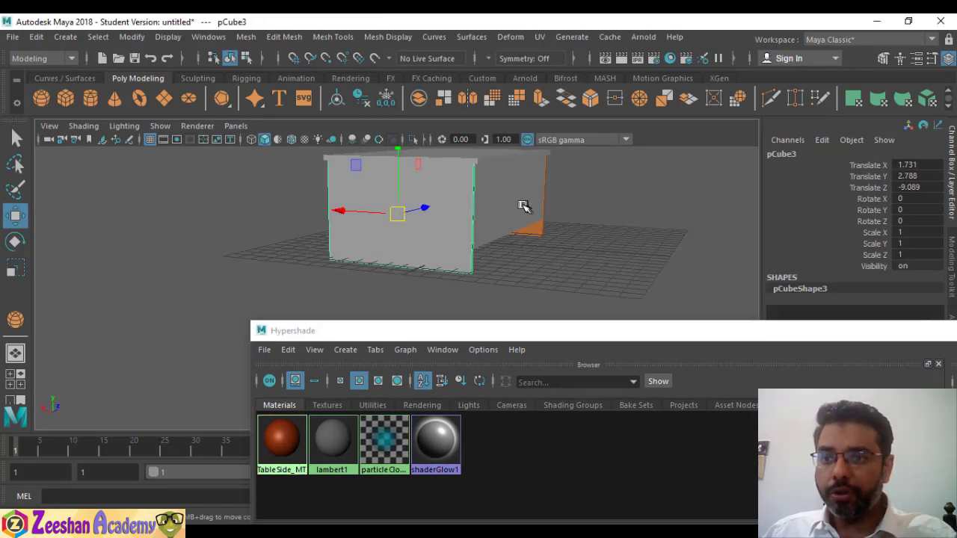
left_click(524, 207, "shift")
left_click_drag(383, 247, 326, 297, "alt")
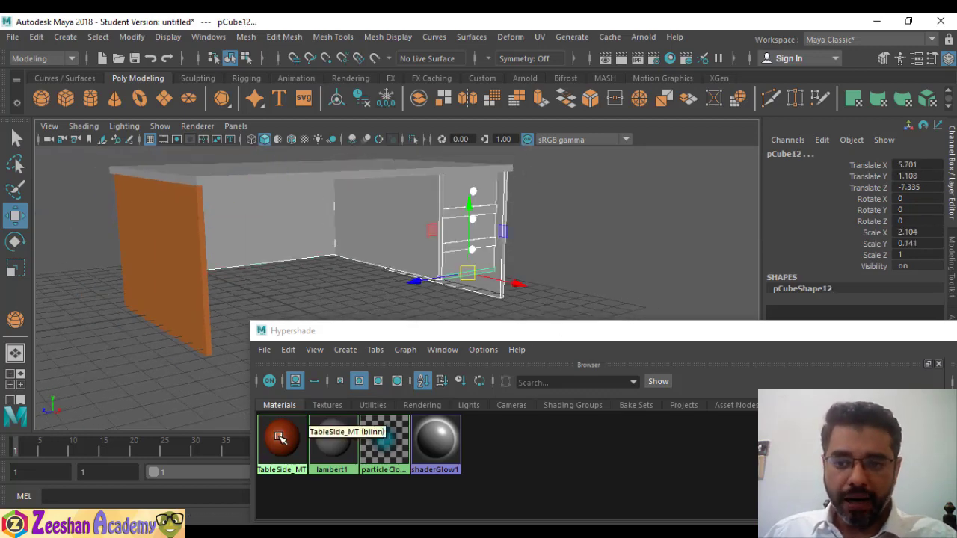
right_click_drag(281, 438, 290, 303)
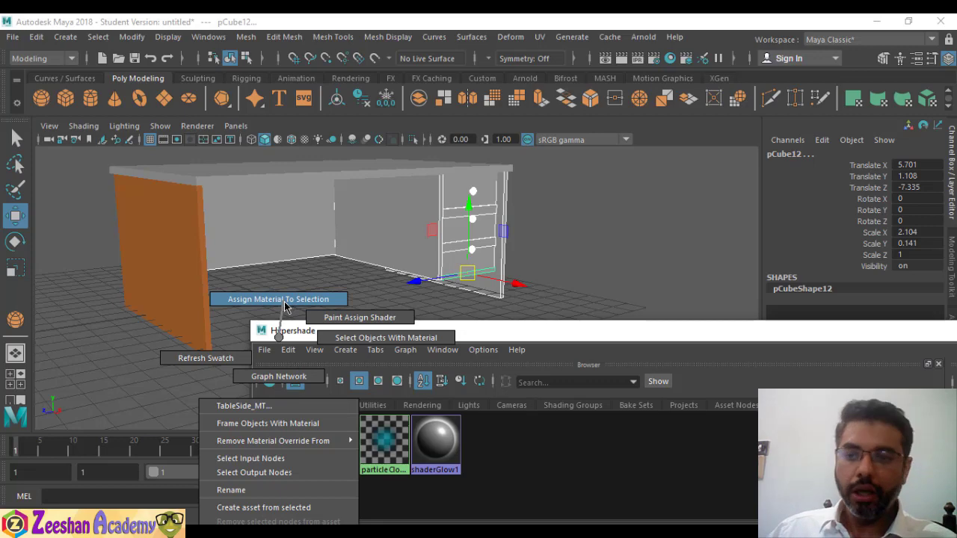
right_click_drag(284, 307, 284, 306)
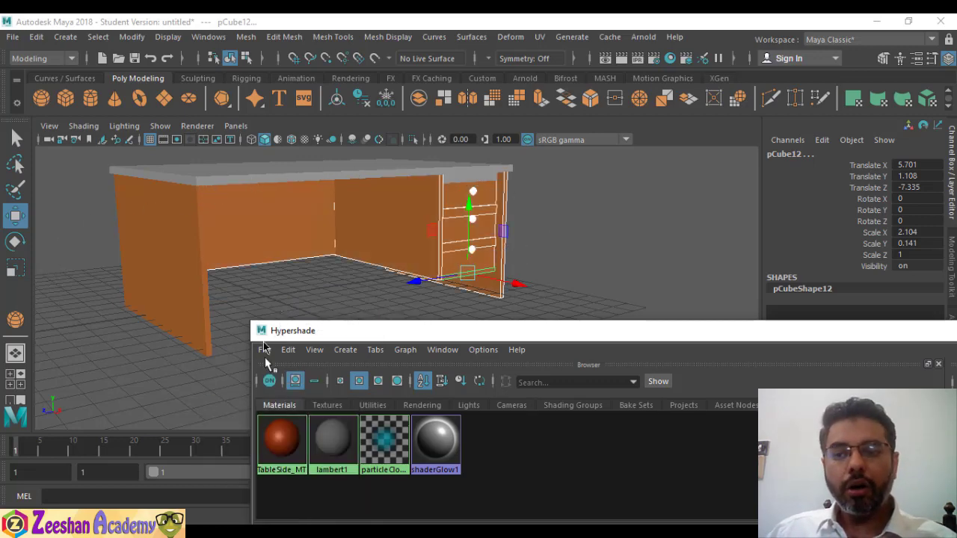
right_click_drag(284, 434, 284, 305)
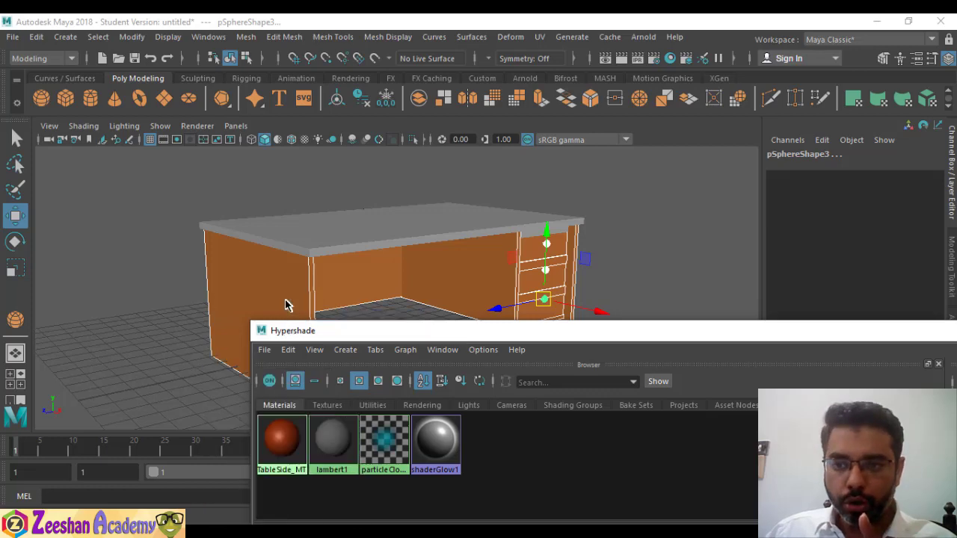
middle_click_drag(282, 441, 408, 302)
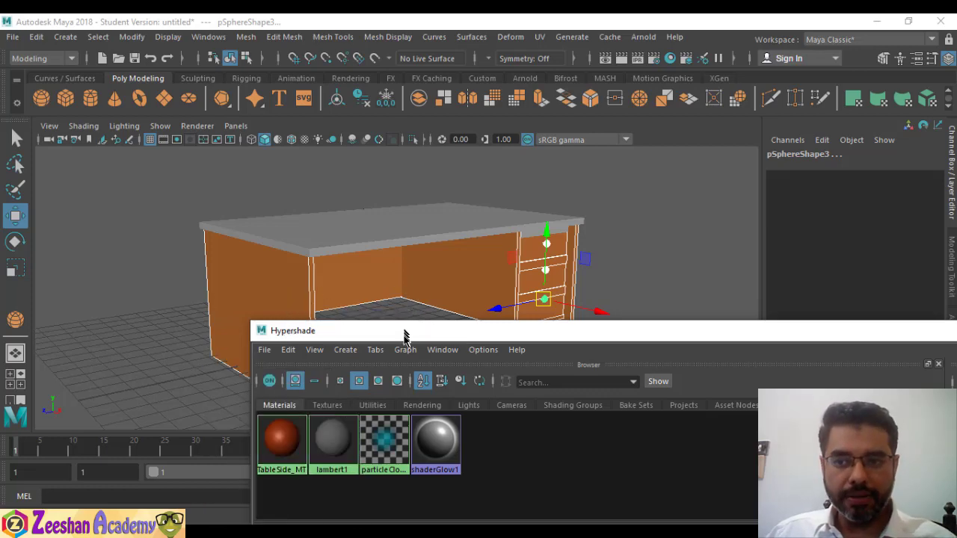
Step: Create a second Blinn material in the Hypershade and name it TableTop_MT
left_click_drag(391, 329, 315, 68)
left_click(287, 325)
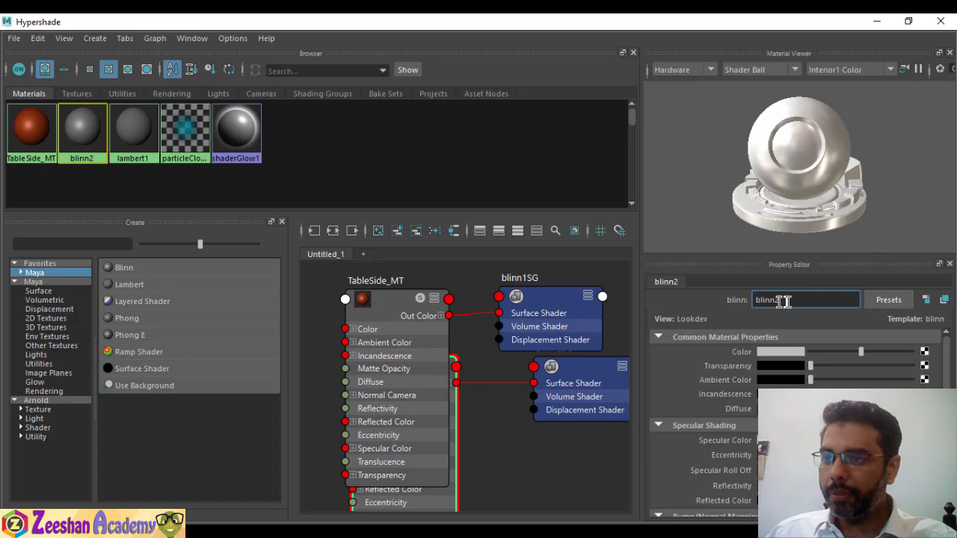
left_click_drag(782, 300, 677, 300)
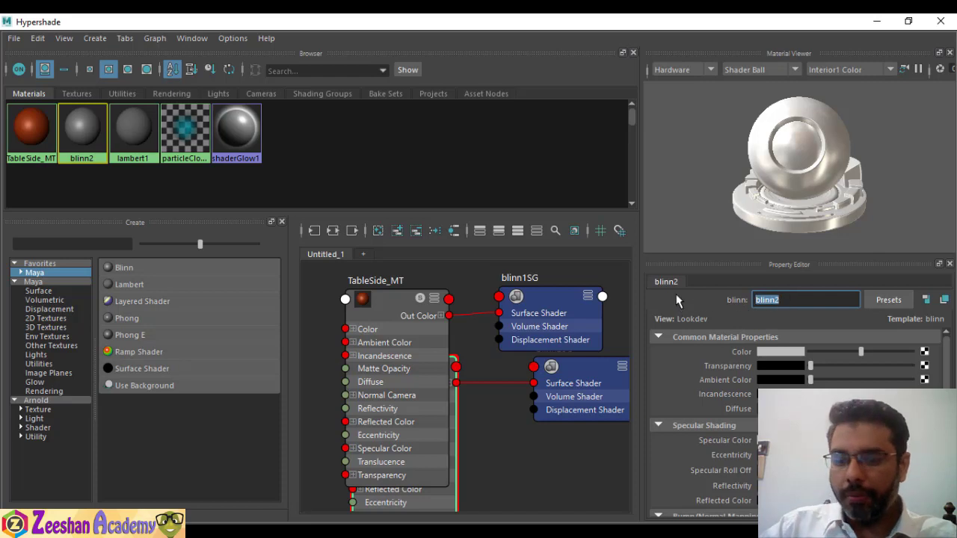
key("Return")
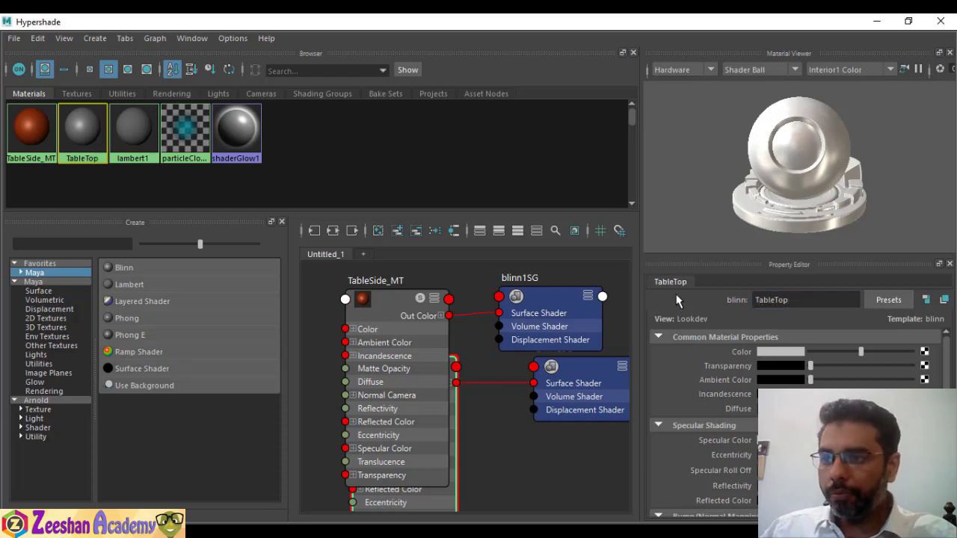
left_click(827, 301)
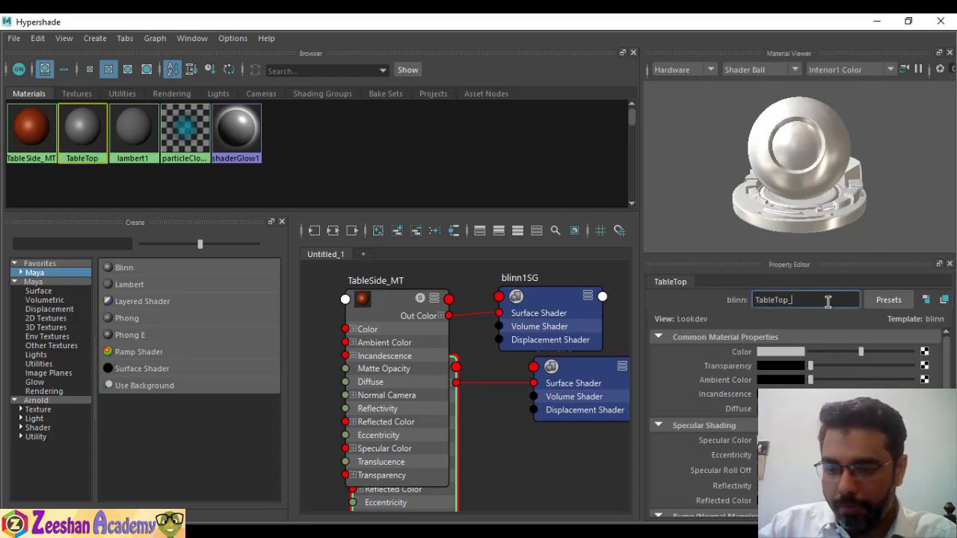
type("_MT")
key("Return")
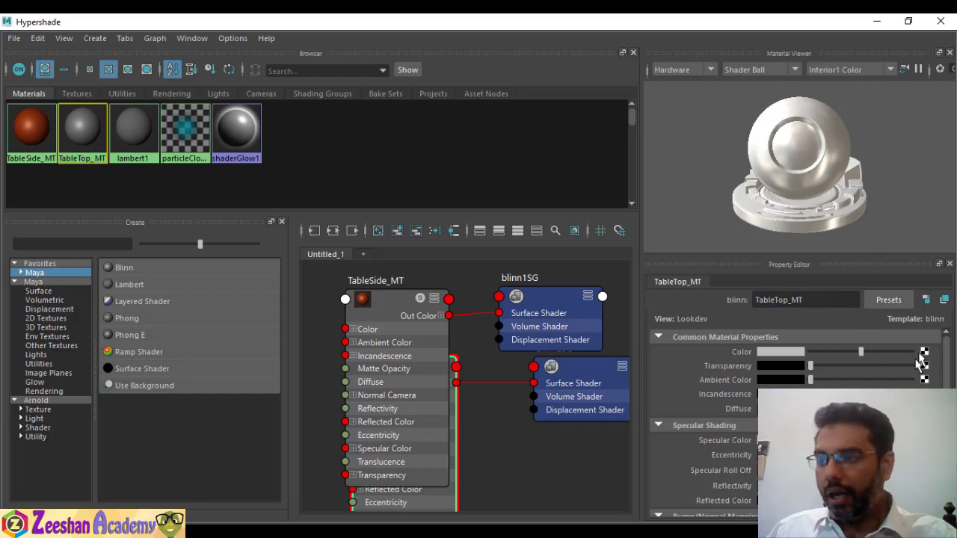
Step: Set the TableTop_MT color to dark green with hue 120, saturation 1.000 and value 0.260
left_click(782, 352)
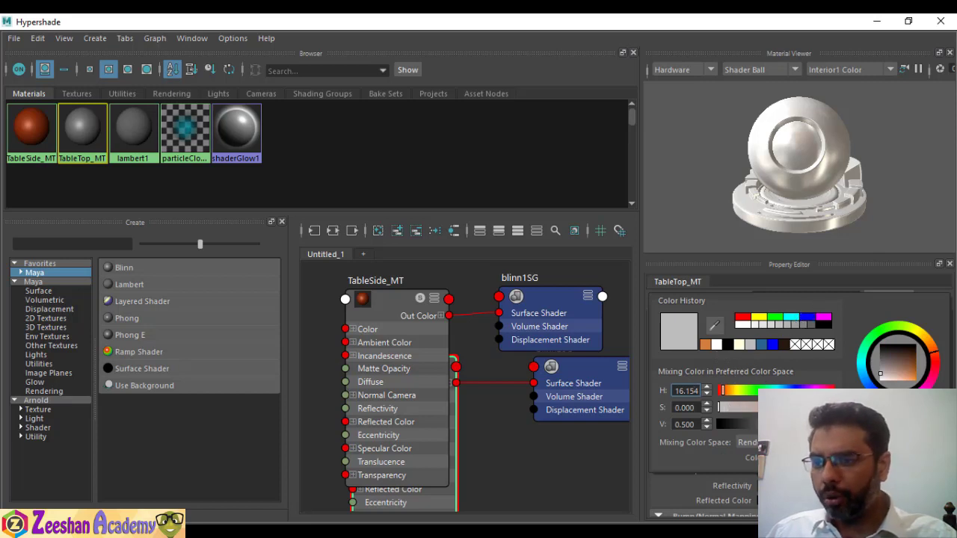
left_click(759, 346)
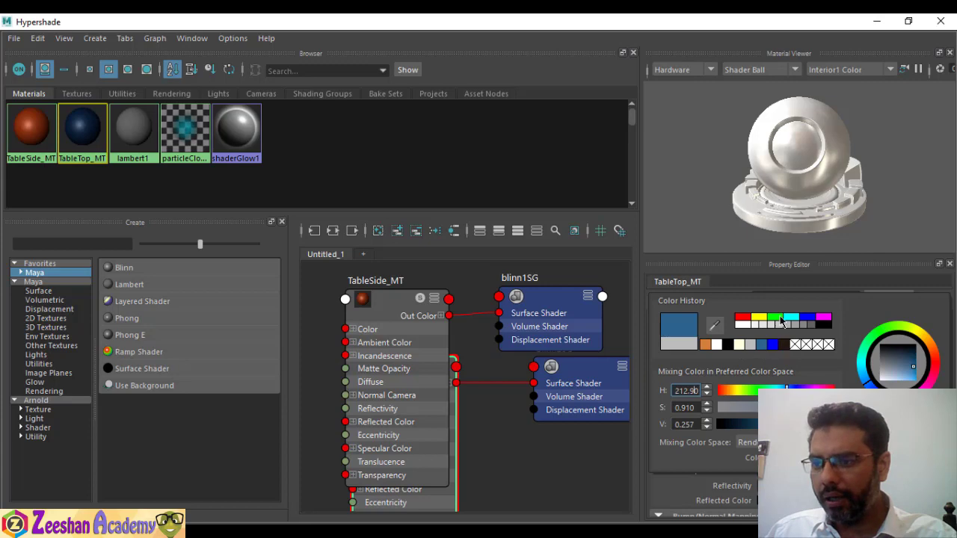
left_click(780, 318)
left_click_drag(834, 424, 787, 424)
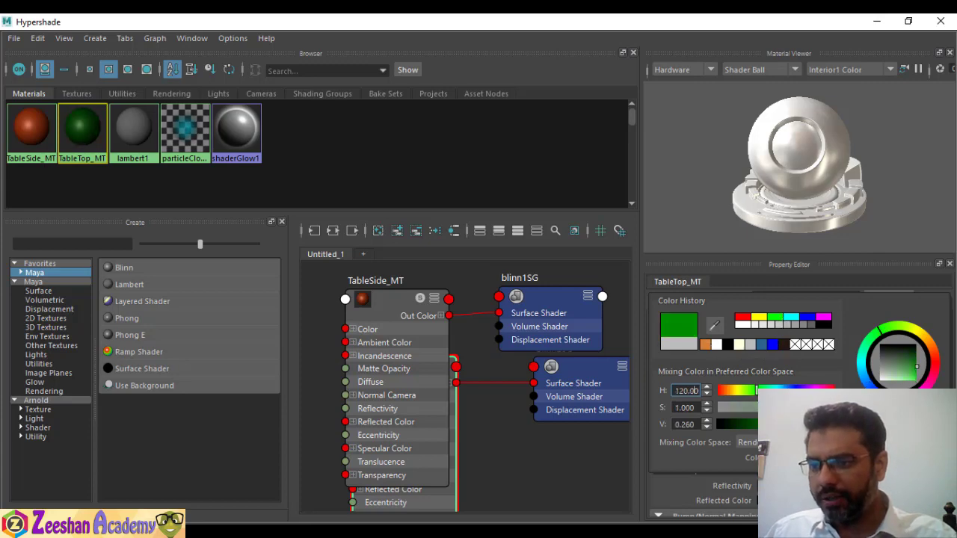
Step: Minimize the Hypershade and assign the existing TableTop_MT material to the desk's tabletop
left_click_drag(819, 22, 720, 98)
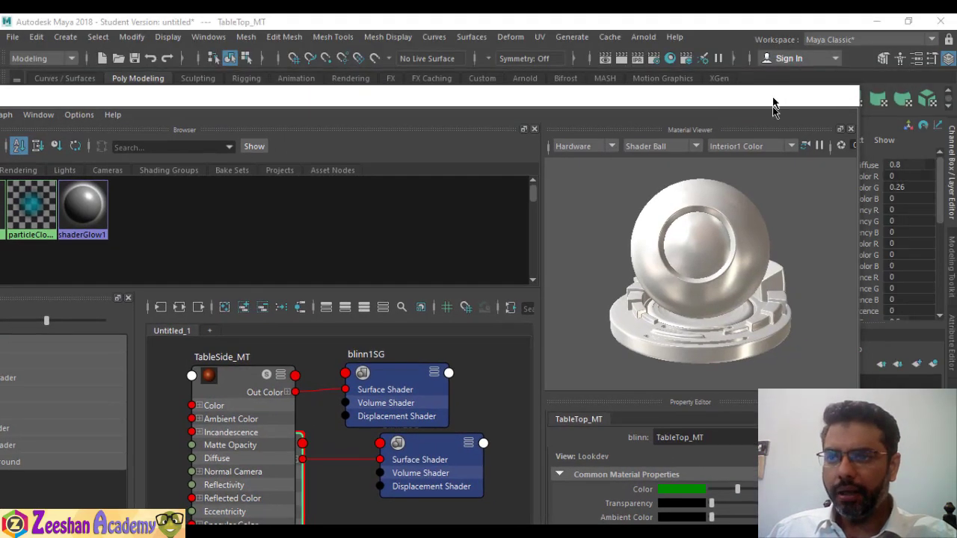
left_click(765, 98)
left_click(28, 517)
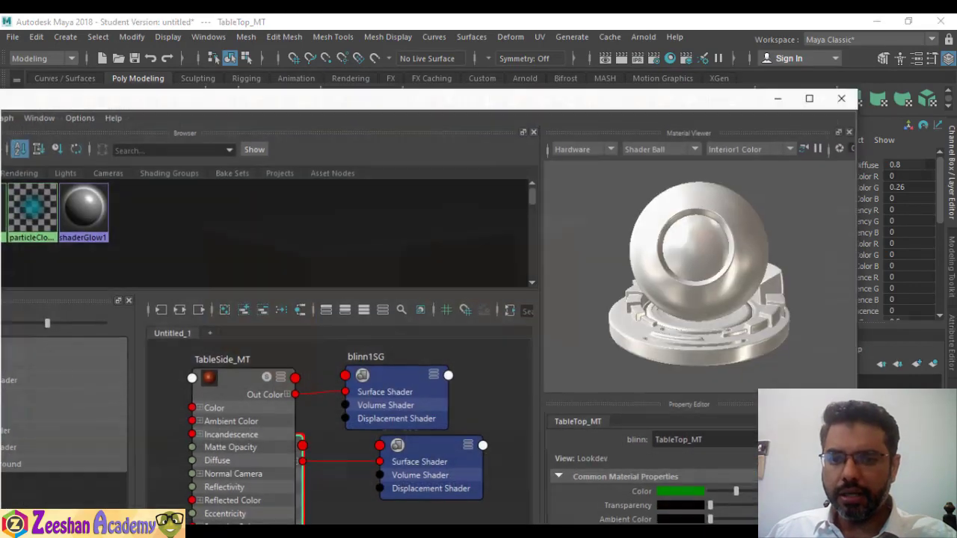
left_click(779, 95)
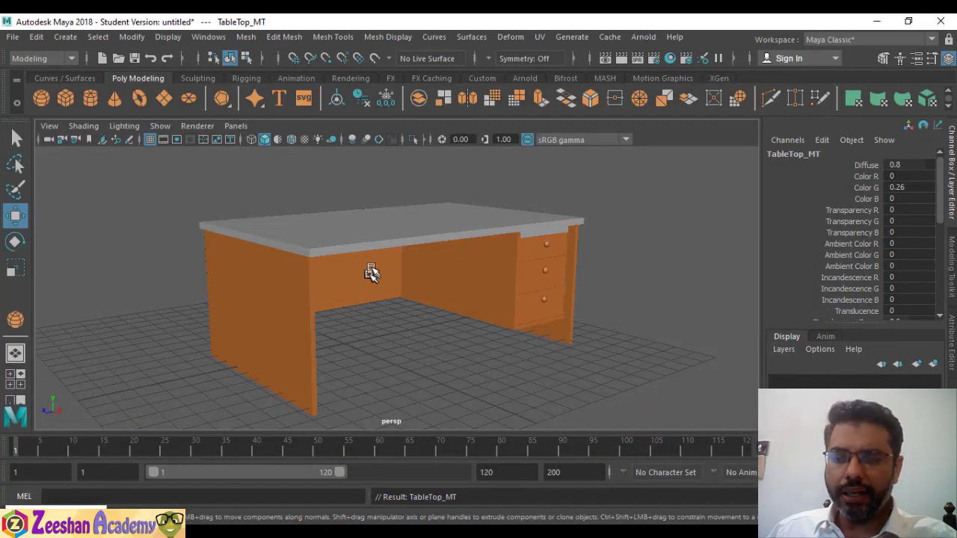
left_click(394, 233)
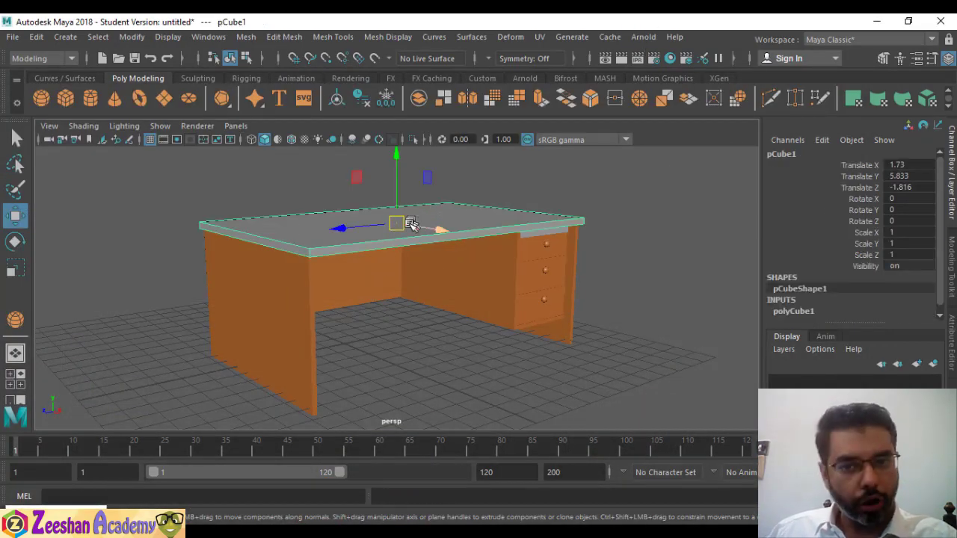
right_click_drag(424, 226, 441, 497)
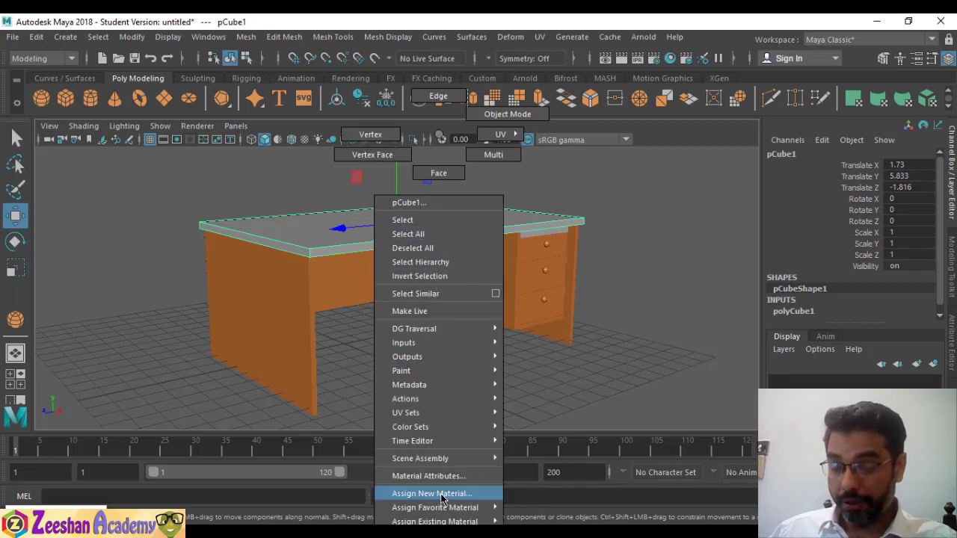
right_click_drag(441, 500, 437, 521)
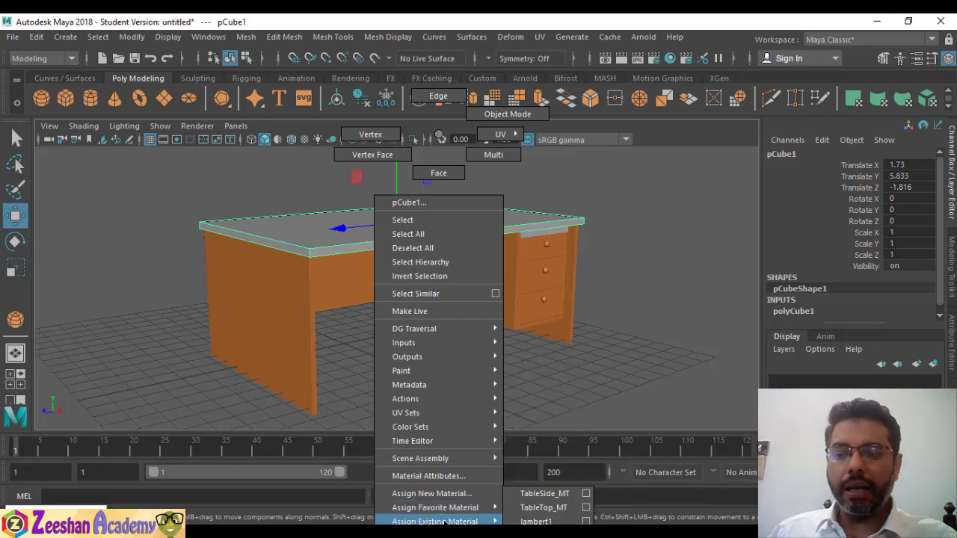
right_click_drag(491, 521, 533, 513)
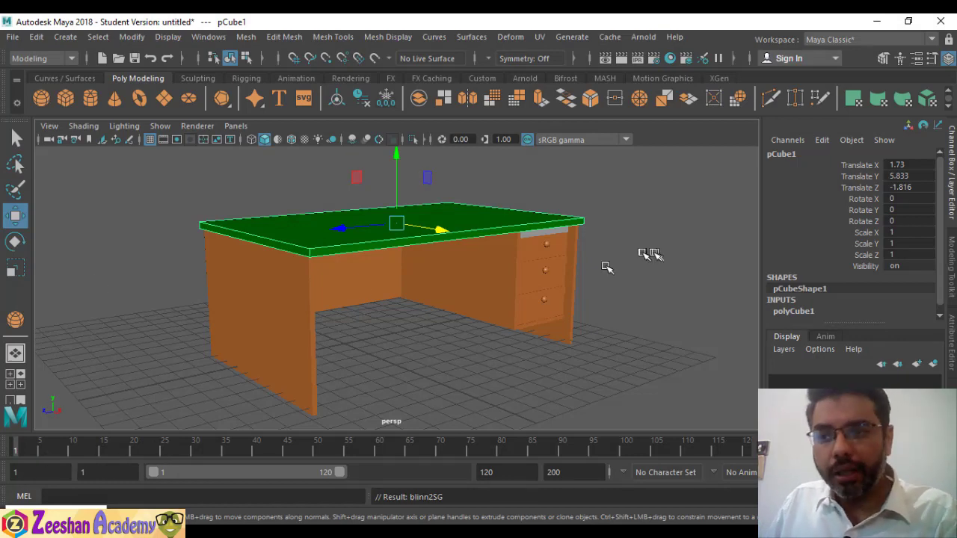
Step: Assign the existing TableSide_MT material to the narrow strip between the tabletop and the top drawer
left_click_drag(545, 266, 548, 214, "alt")
left_click(557, 217)
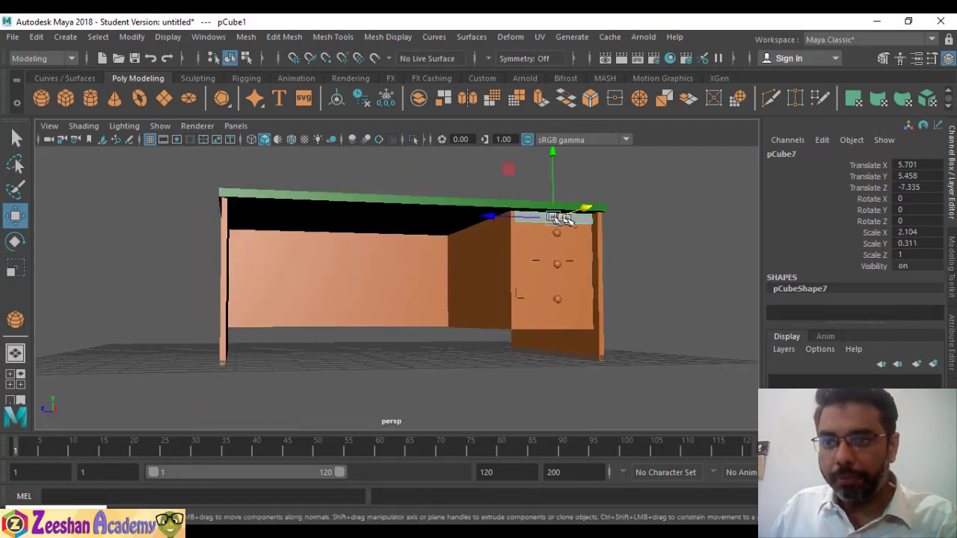
left_click_drag(509, 273, 444, 312, "alt")
left_click_drag(523, 285, 543, 267, "alt")
right_click_drag(543, 267, 634, 259, "alt")
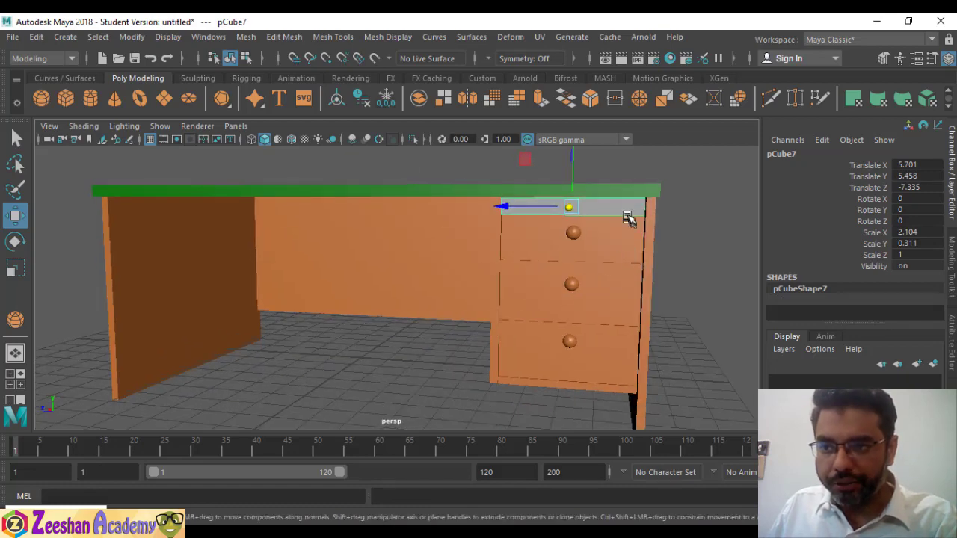
right_click_drag(627, 217, 723, 504)
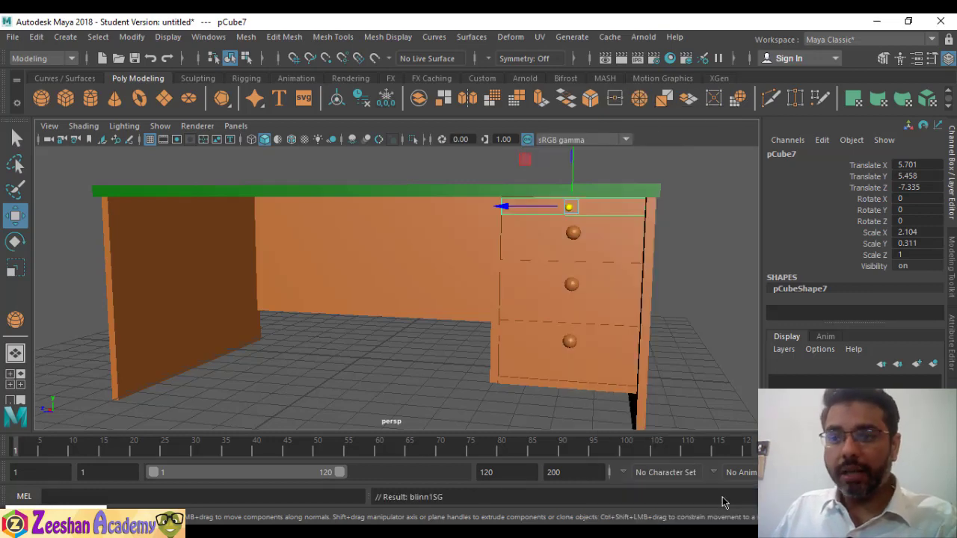
Step: Create a third Blinn material in the Hypershade and name it HandleNobs_MT
left_click_drag(531, 321, 493, 292, "alt")
left_click(436, 337)
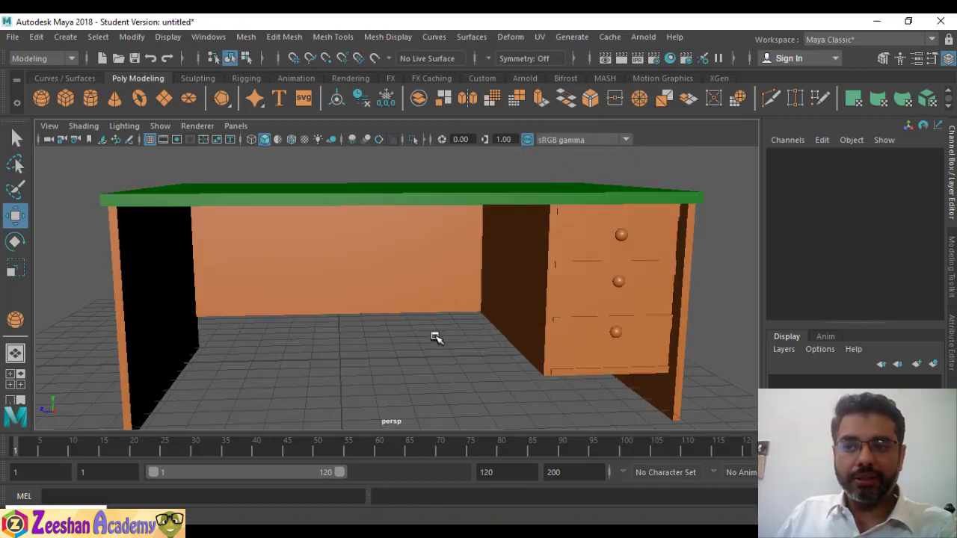
left_click_drag(435, 337, 505, 342, "alt")
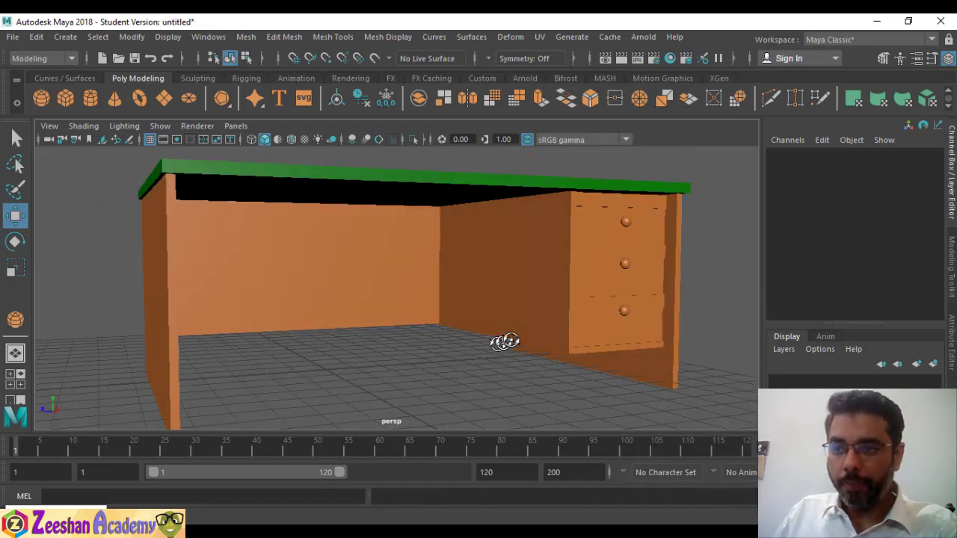
left_click(31, 513)
left_click_drag(235, 94, 302, 49)
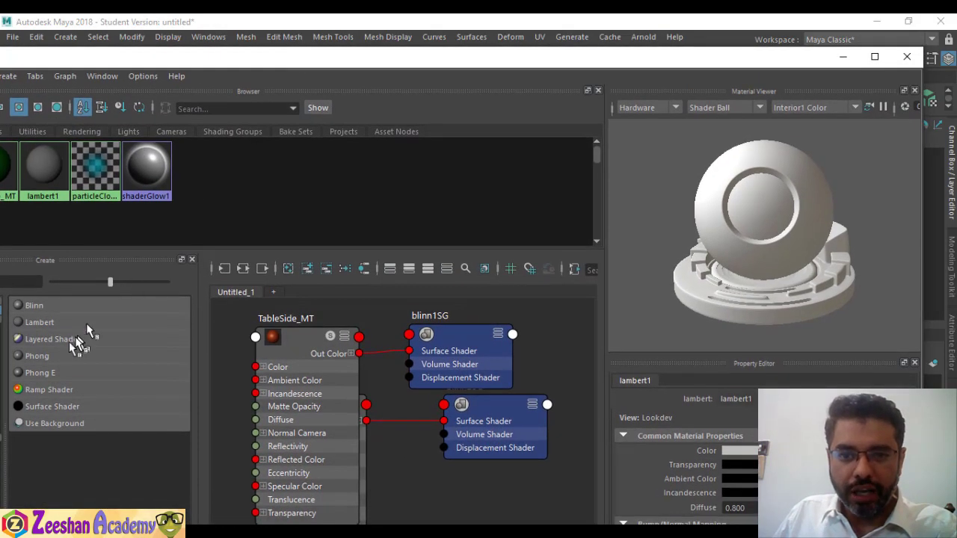
left_click(35, 306)
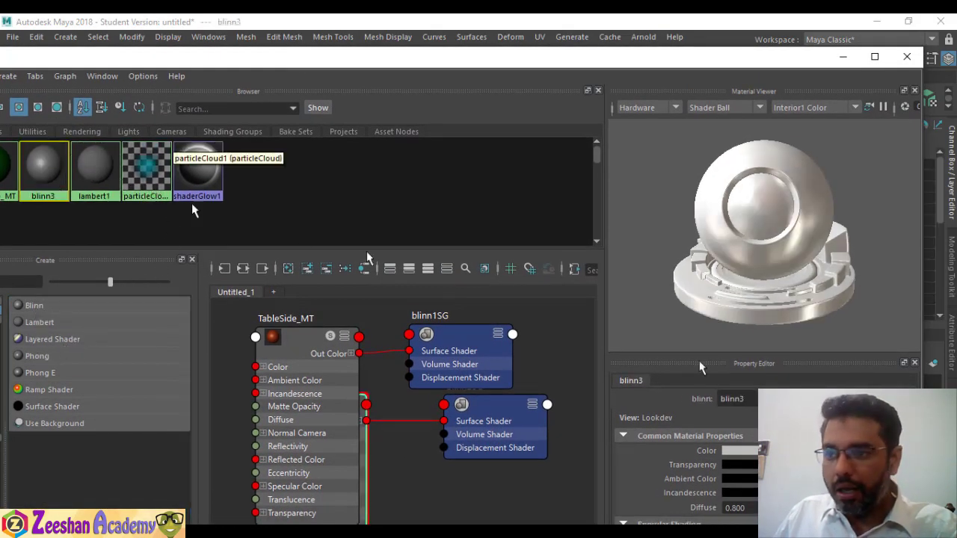
double_click(750, 396)
type("HandleNo")
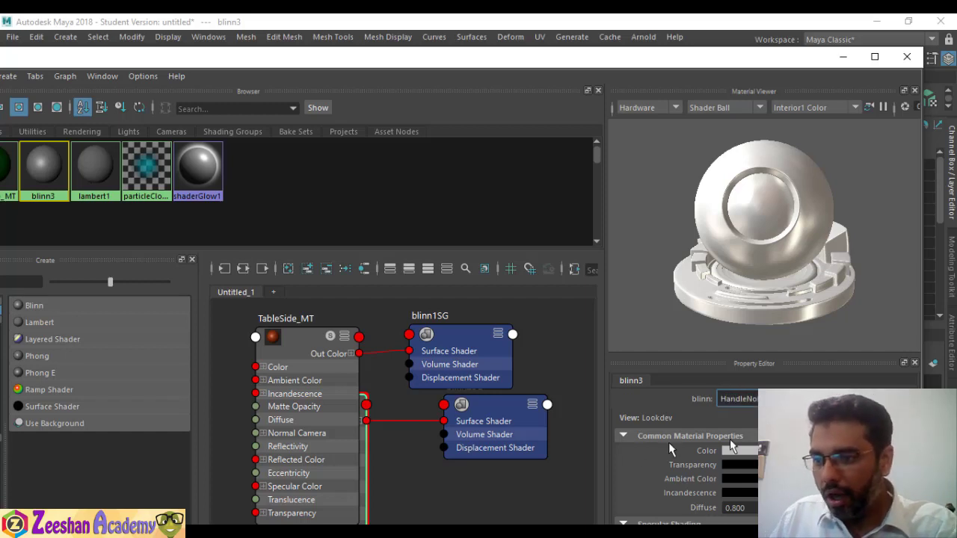
key("Return")
Step: Set the HandleNobs_MT color to the very dark brown from the color history and maximize the Hypershade
left_click(752, 453)
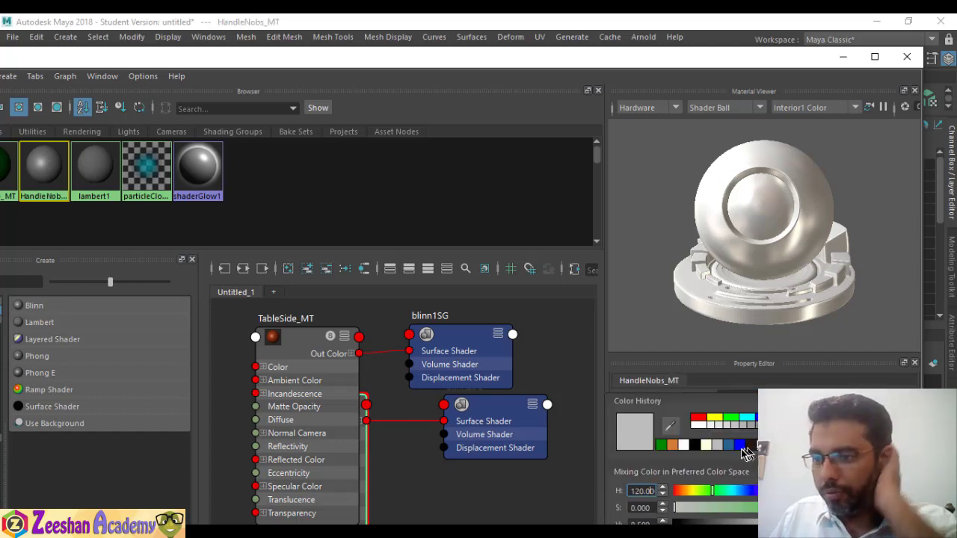
left_click(753, 448)
double_click(731, 60)
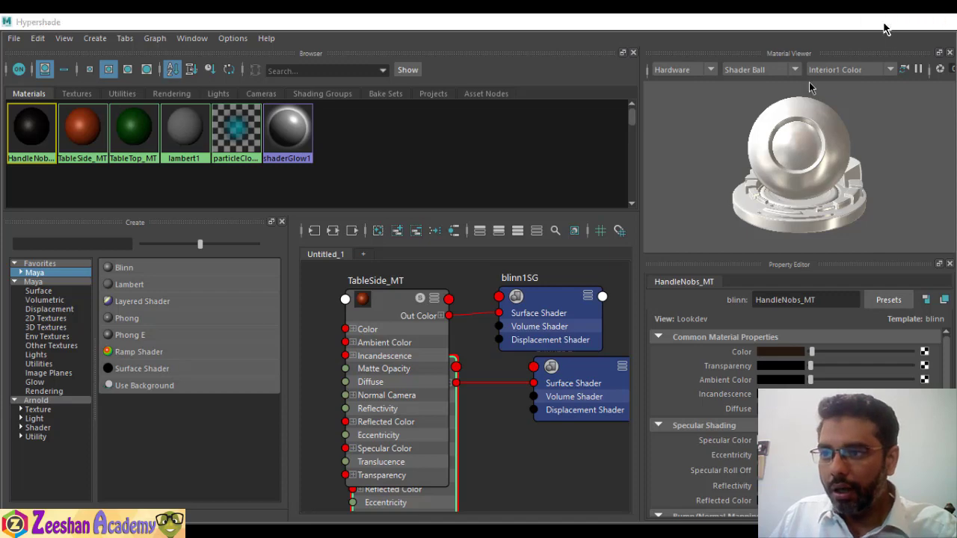
Step: Minimize the Hypershade and assign the existing HandleNobs_MT material to all three drawer knobs
left_click(882, 23)
left_click(626, 257)
left_click(627, 259, "shift")
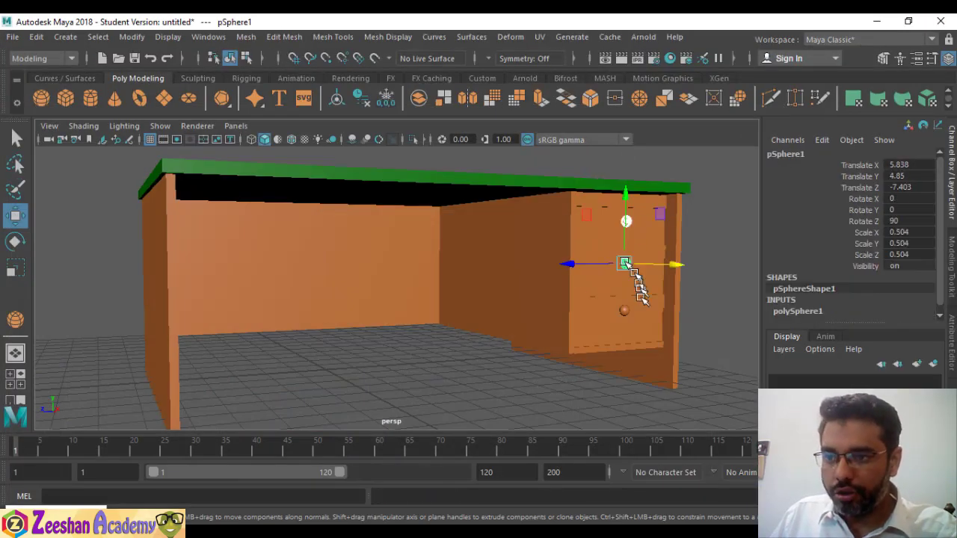
left_click(628, 311, "shift")
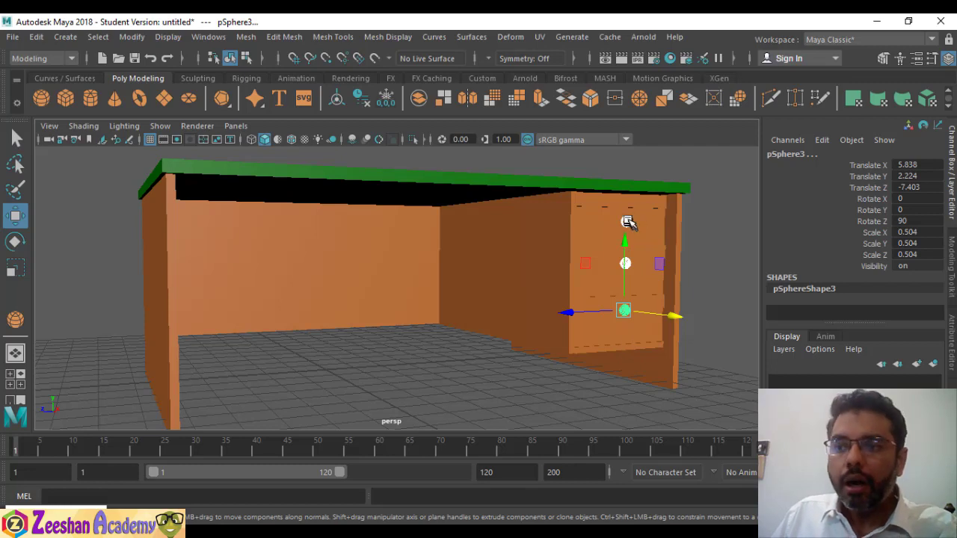
right_click_drag(628, 222, 732, 483)
left_click(487, 346)
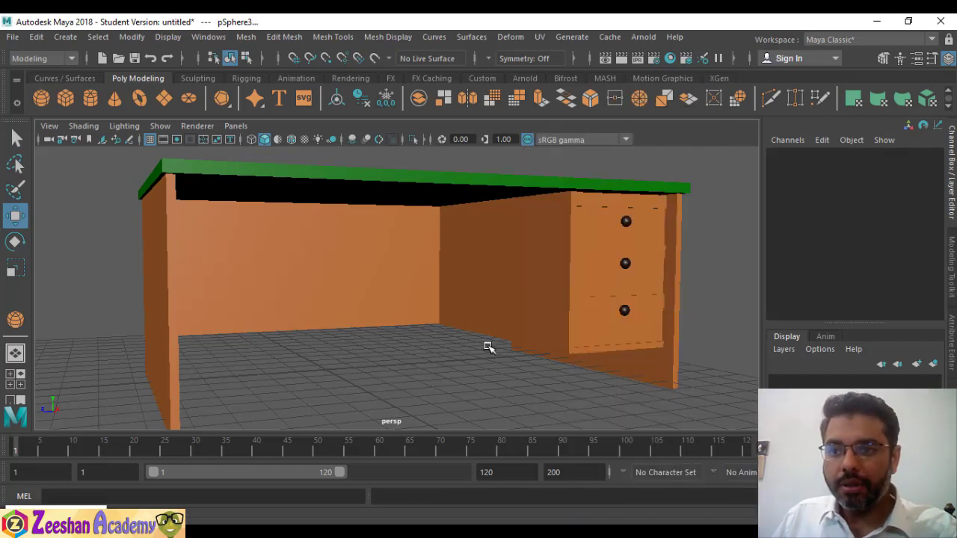
Step: Draw a large polygon cube beside the desk as a room, with a base far bigger than the grid
left_click_drag(492, 374, 286, 384, "alt")
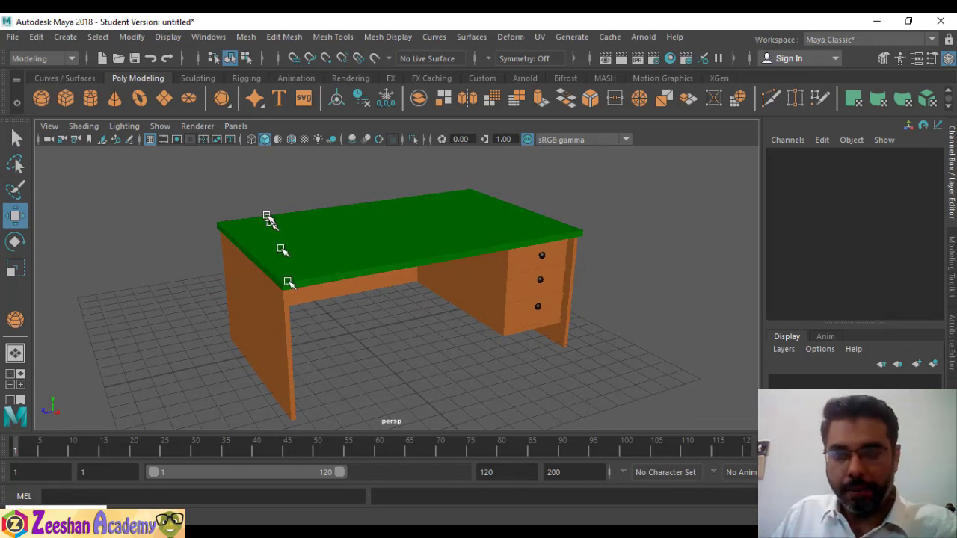
right_click_drag(327, 289, 196, 306, "alt")
left_click(66, 98)
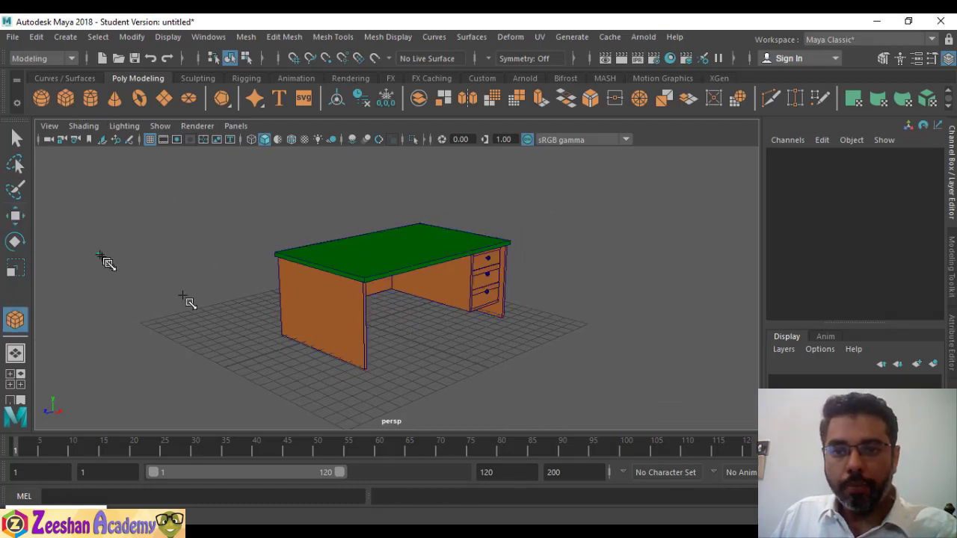
left_click_drag(102, 258, 826, 260)
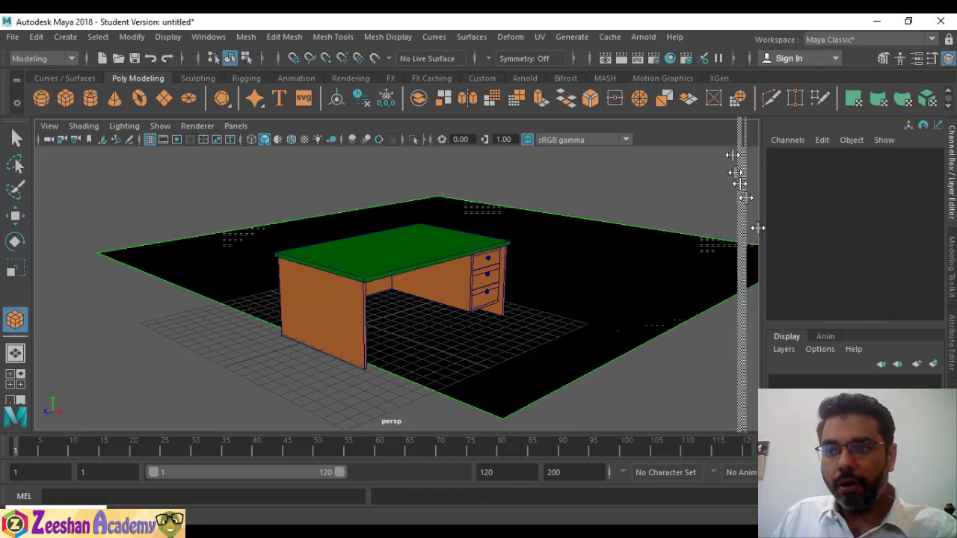
left_click_drag(754, 225, 733, 90)
left_click_drag(616, 263, 610, 38)
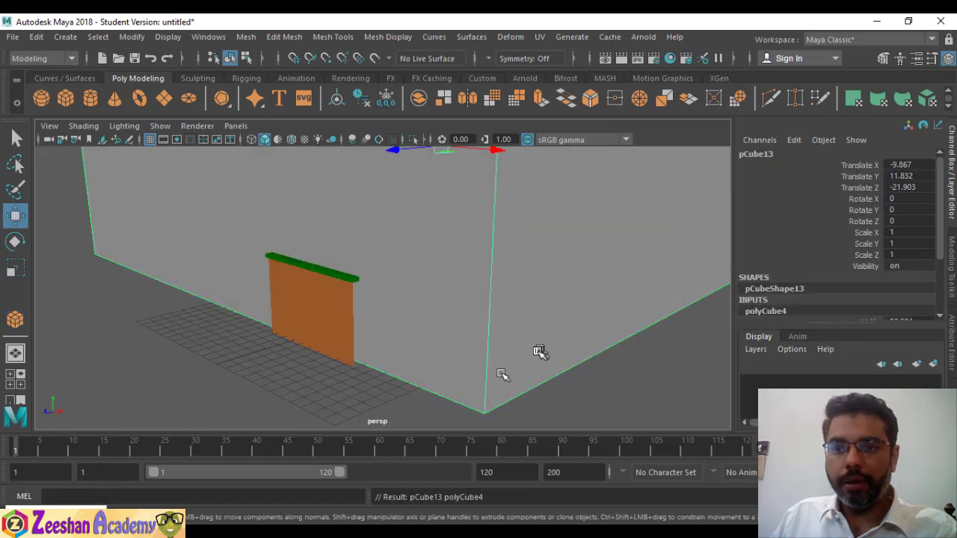
Step: Move the large cube along Z to about -2.153 so that it encloses the desk
right_click_drag(537, 353, 119, 344, "alt")
left_click_drag(494, 351, 329, 350, "alt")
left_click_drag(423, 248, 513, 364)
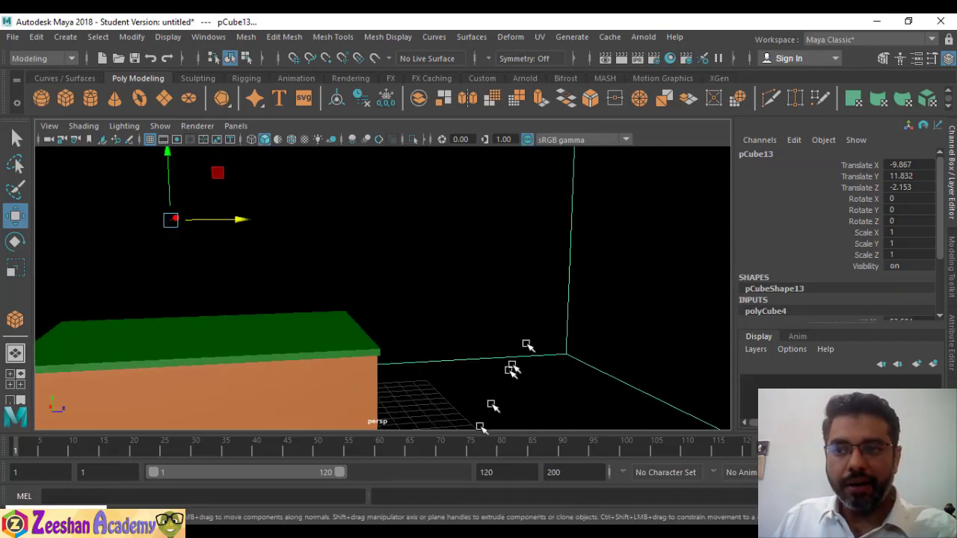
Step: Delete the front face of the large cube on its positive Z side to open the room
left_click_drag(502, 324, 395, 316, "alt")
right_click(351, 314)
right_click_drag(352, 314, 347, 175)
left_click(372, 270)
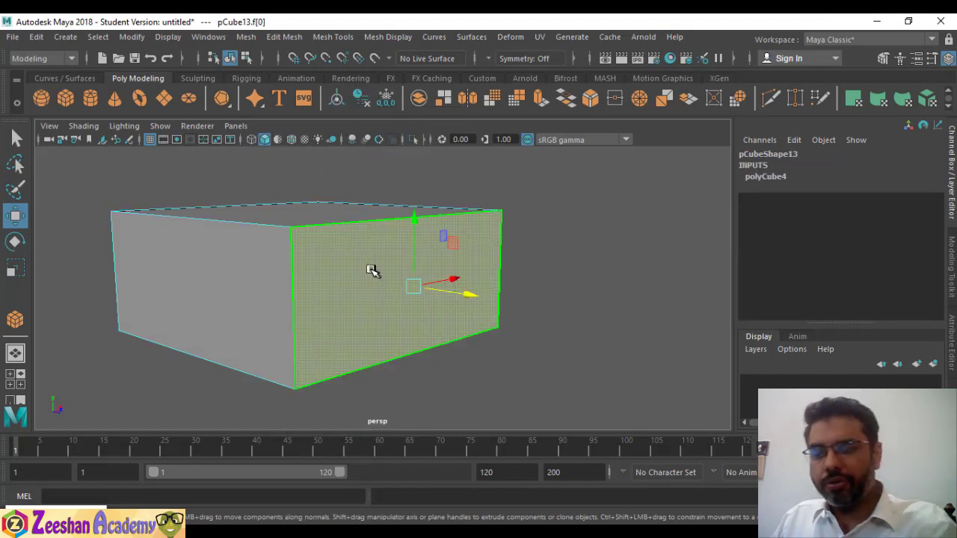
key("Delete")
left_click_drag(363, 376, 314, 379, "alt")
Step: Return to object mode and move the open box to about X -9.352, Y 12.071 and Z 4.429
right_click_drag(327, 252, 320, 152)
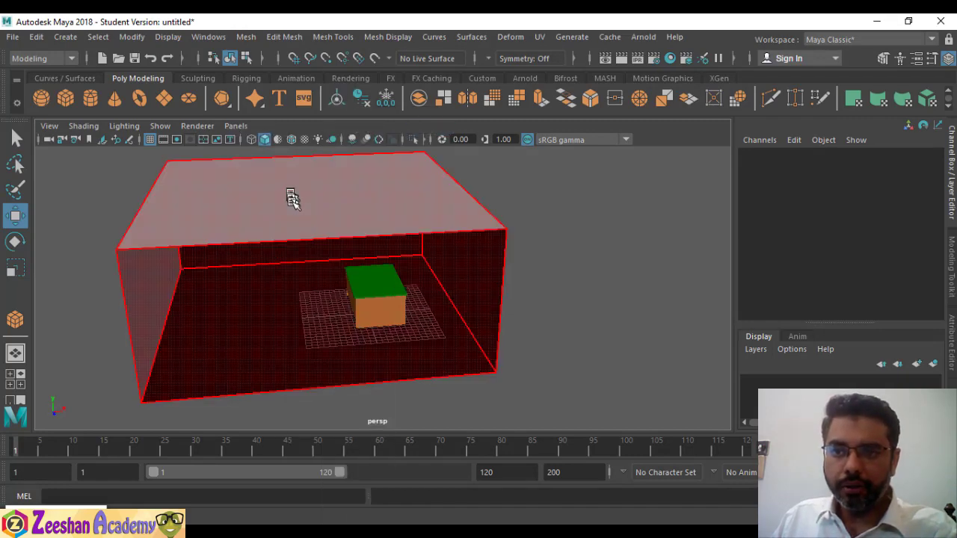
right_click_drag(290, 197, 347, 120)
left_click_drag(364, 205, 368, 203)
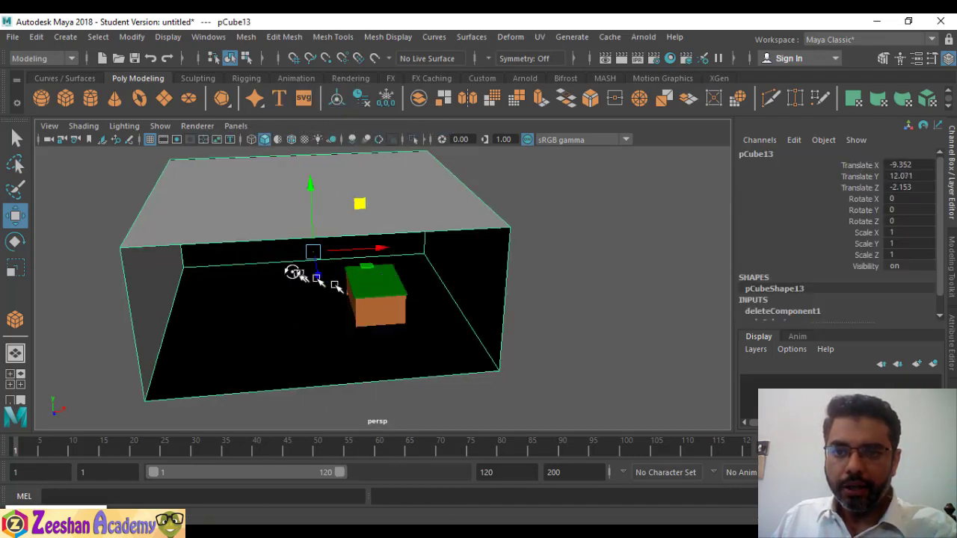
left_click_drag(293, 274, 217, 228, "alt")
left_click_drag(351, 302, 429, 303, "alt")
left_click_drag(356, 266, 352, 300, "alt")
left_click_drag(337, 263, 377, 278)
Step: Examine the room box and the shading of its walls from inside and outside
left_click_drag(378, 278, 320, 379, "alt")
right_click_drag(319, 379, 641, 341, "alt")
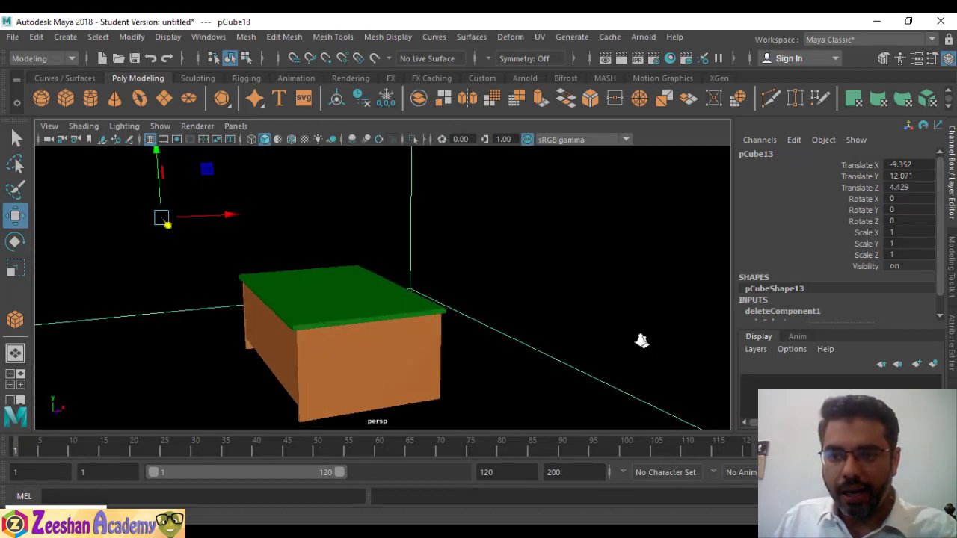
left_click_drag(396, 368, 428, 346, "alt")
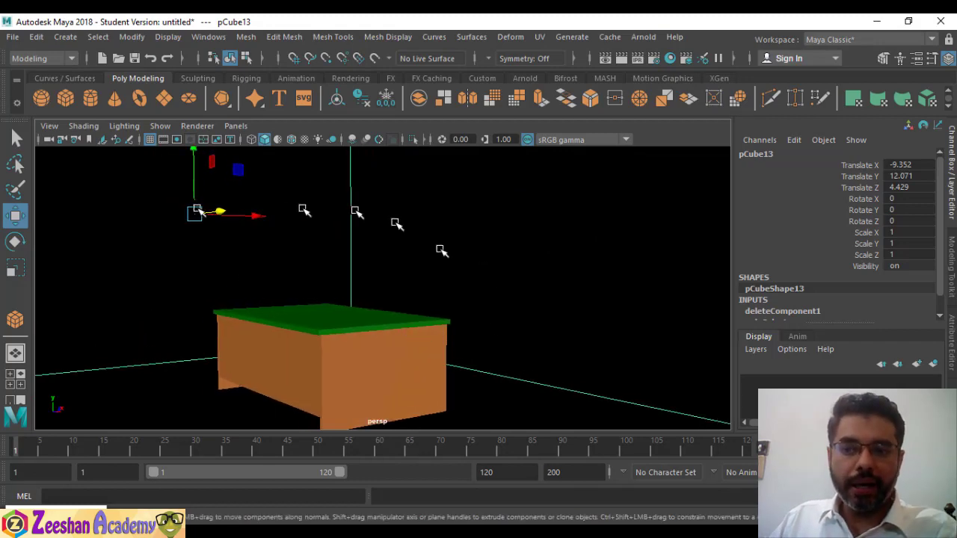
right_click_drag(331, 299, 84, 259, "alt")
left_click_drag(126, 268, 186, 276, "alt")
middle_click_drag(186, 276, 453, 304, "alt")
left_click_drag(453, 304, 337, 318, "alt")
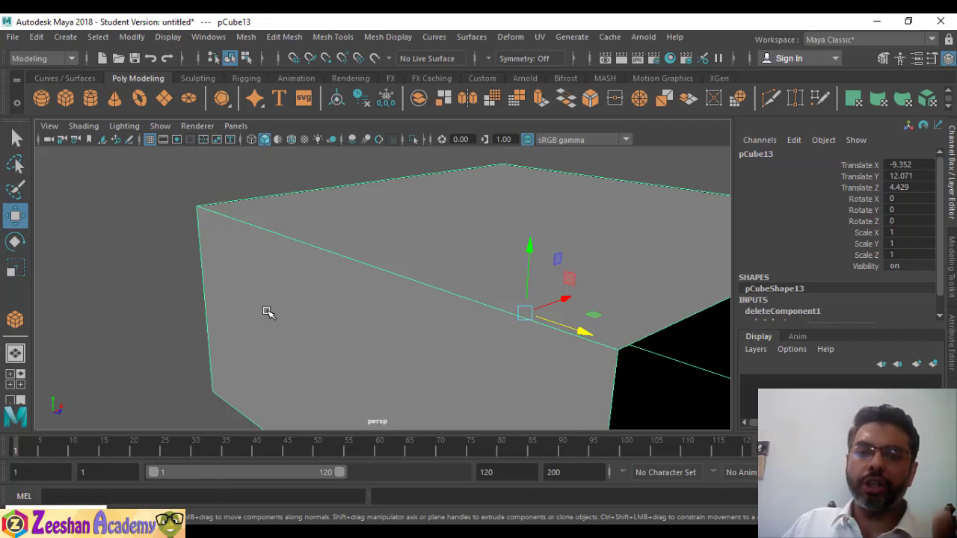
left_click_drag(307, 273, 333, 263, "alt")
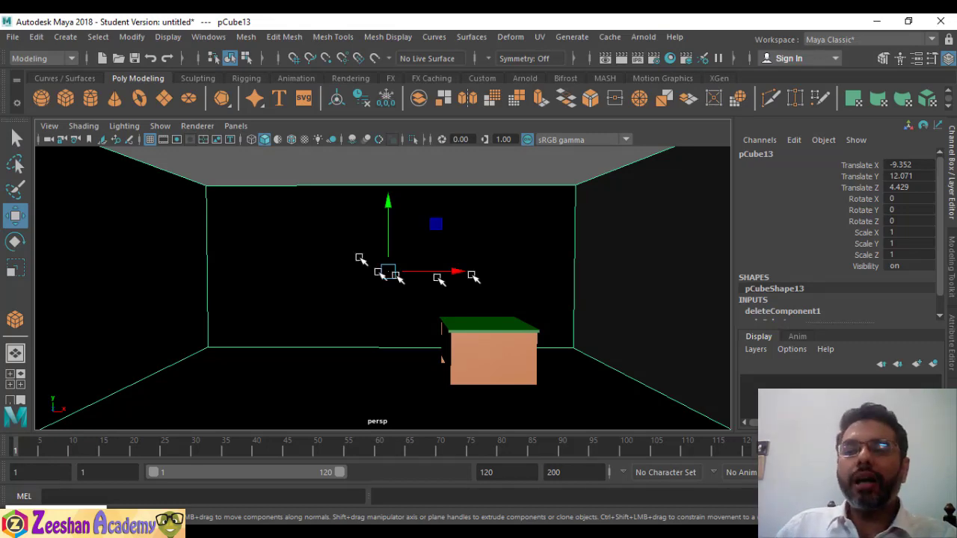
left_click_drag(359, 257, 474, 288, "alt")
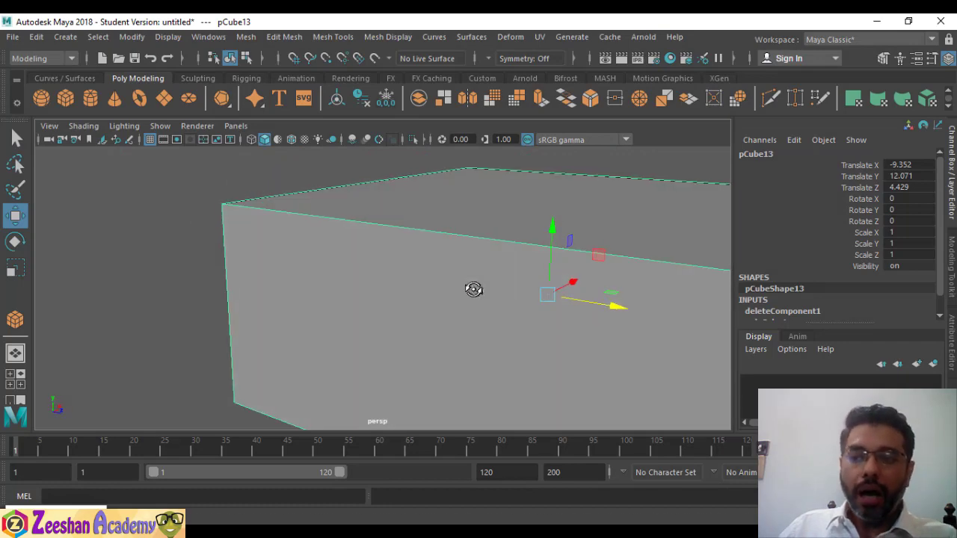
left_click_drag(641, 306, 729, 220, "alt")
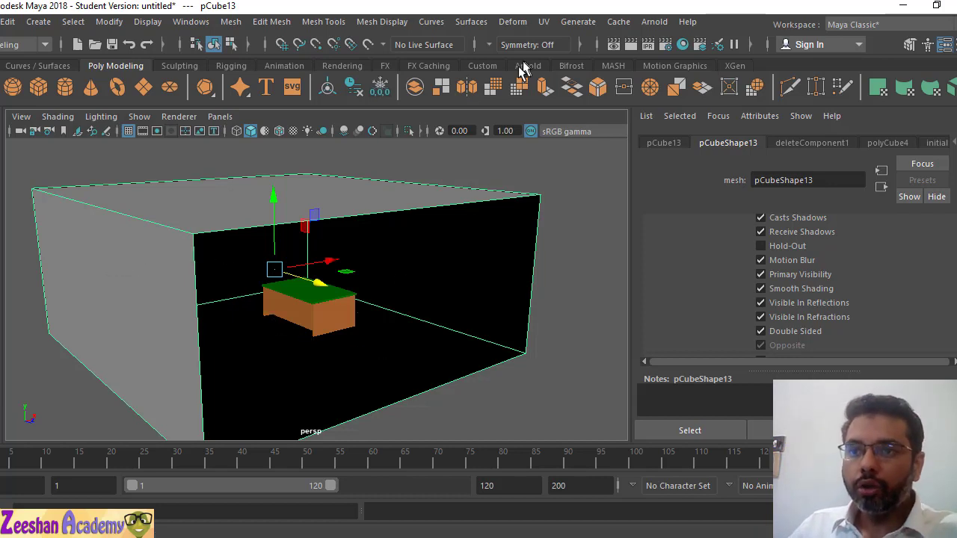
Step: Reverse the normals of the room box so its faces point inward, and deselect it
left_click(381, 21)
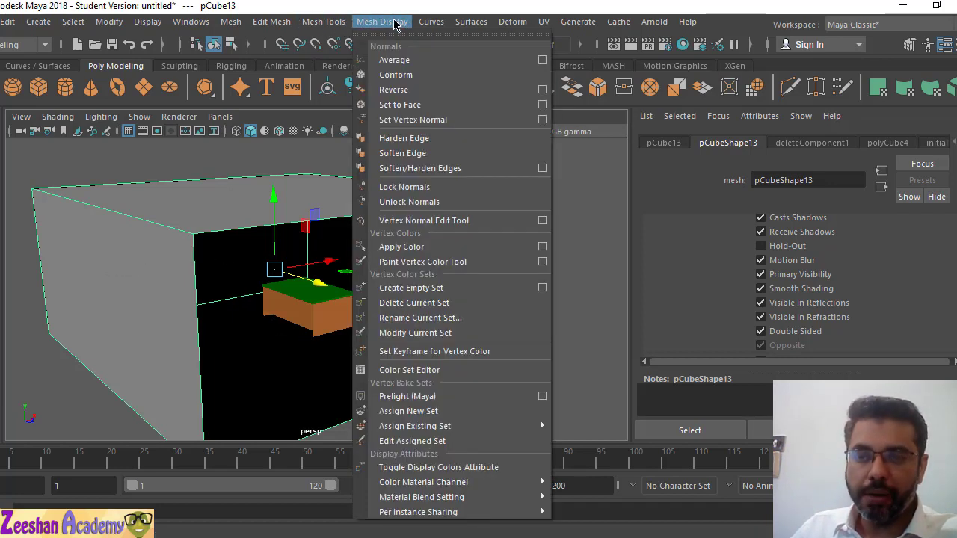
left_click(365, 24)
left_click(269, 22)
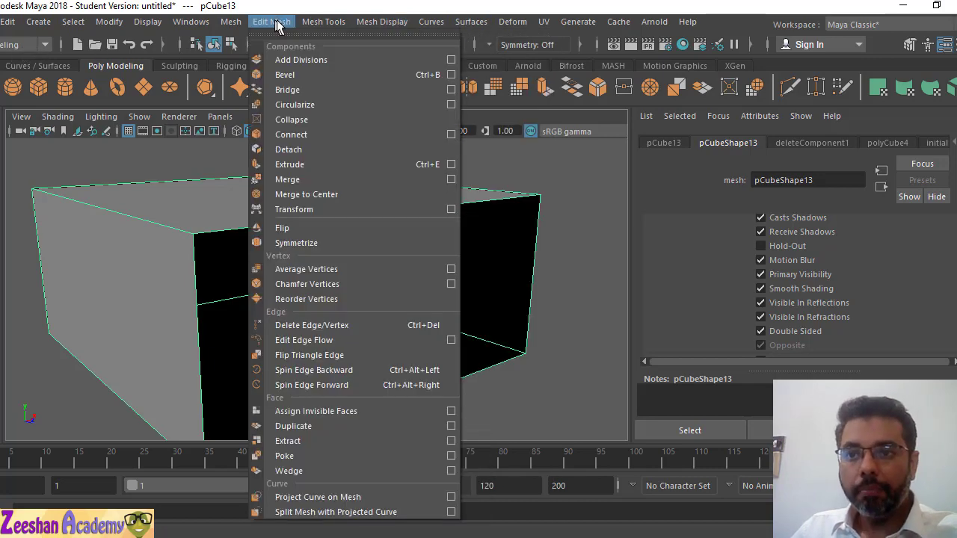
mouse_move(366, 25)
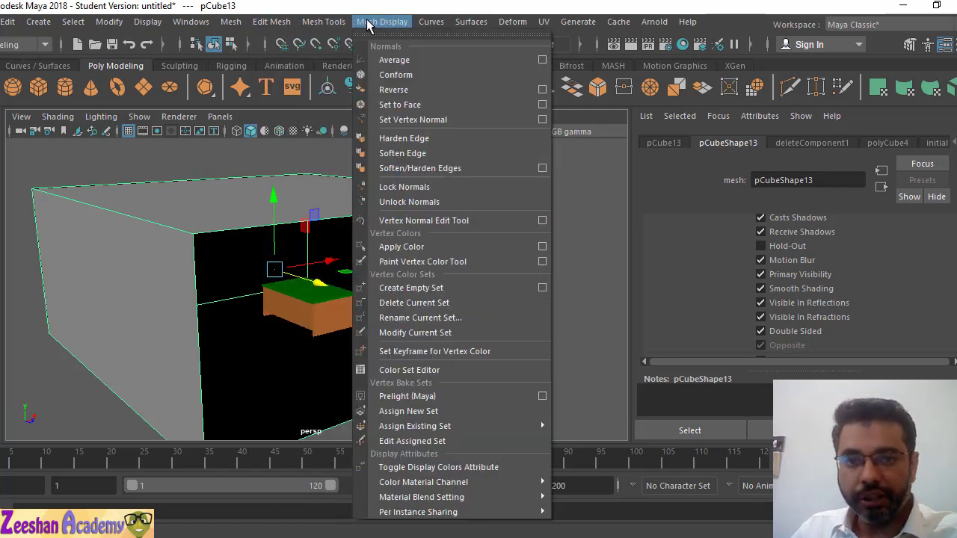
left_click(432, 89)
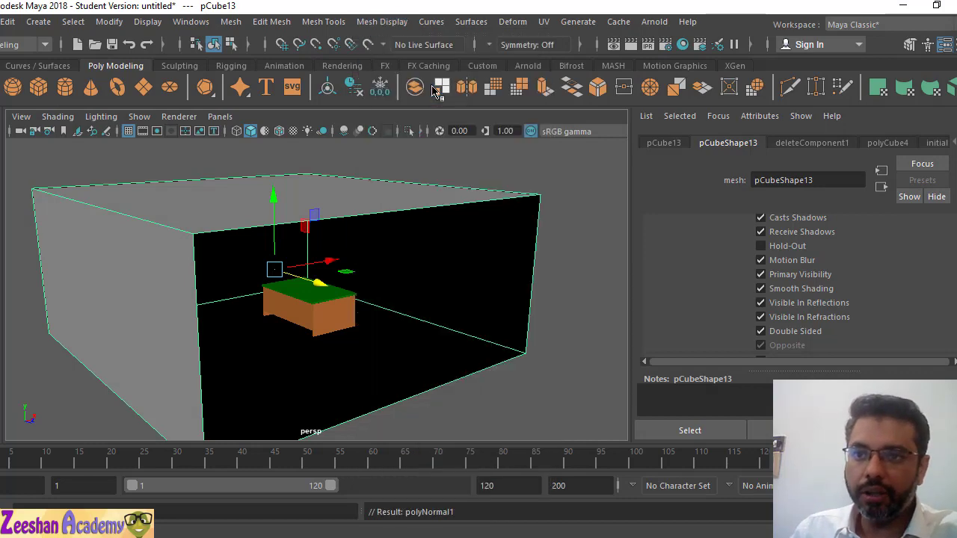
left_click(491, 265)
Step: Adjust the room box's height along Y so its floor sits at the bottom of the desk
left_click_drag(491, 265, 287, 346, "alt")
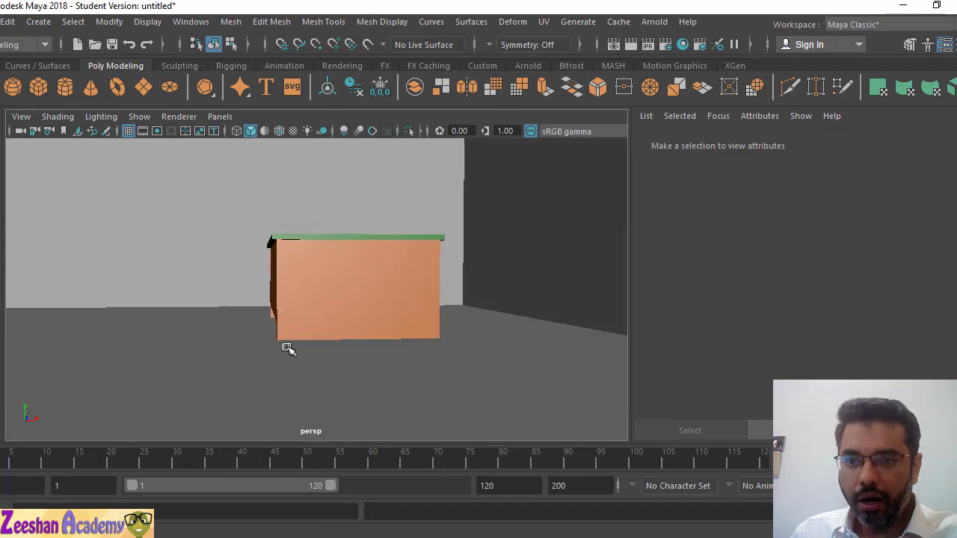
left_click(197, 348)
key("f")
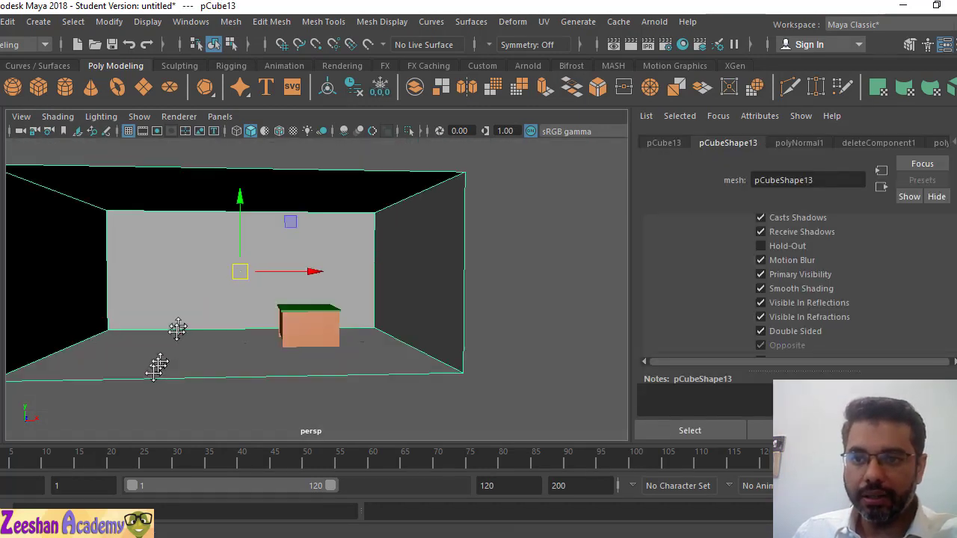
left_click_drag(242, 191, 243, 192)
left_click_drag(238, 260, 242, 225, "alt")
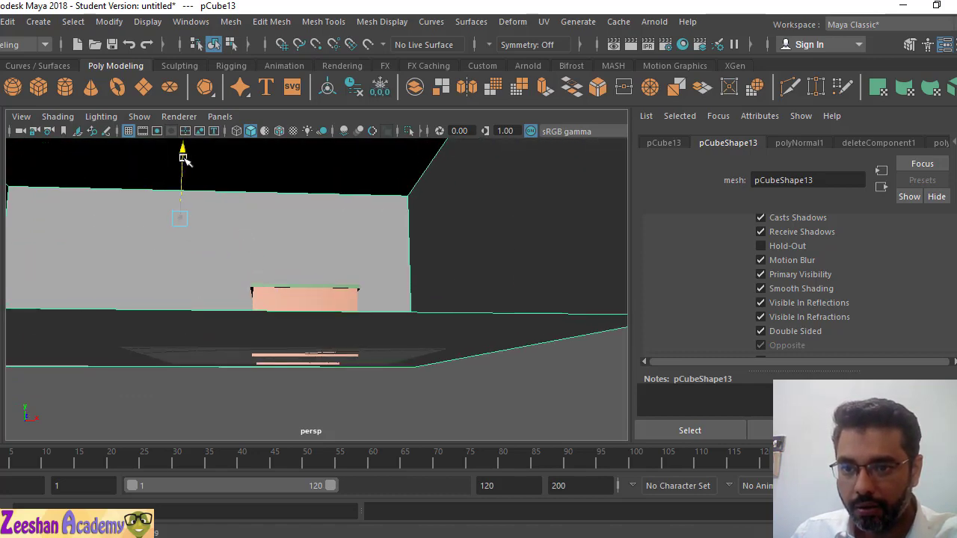
left_click_drag(184, 156, 207, 310, "alt")
right_click(207, 309)
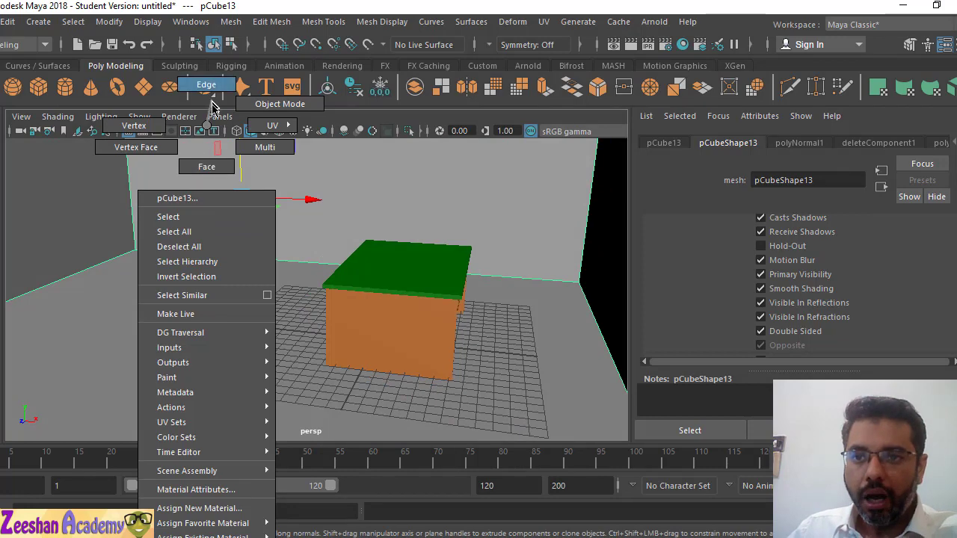
Step: Create an ambient light, move it along negative X to beside the desk and raise it above the floor
left_click_drag(295, 274, 341, 257, "alt")
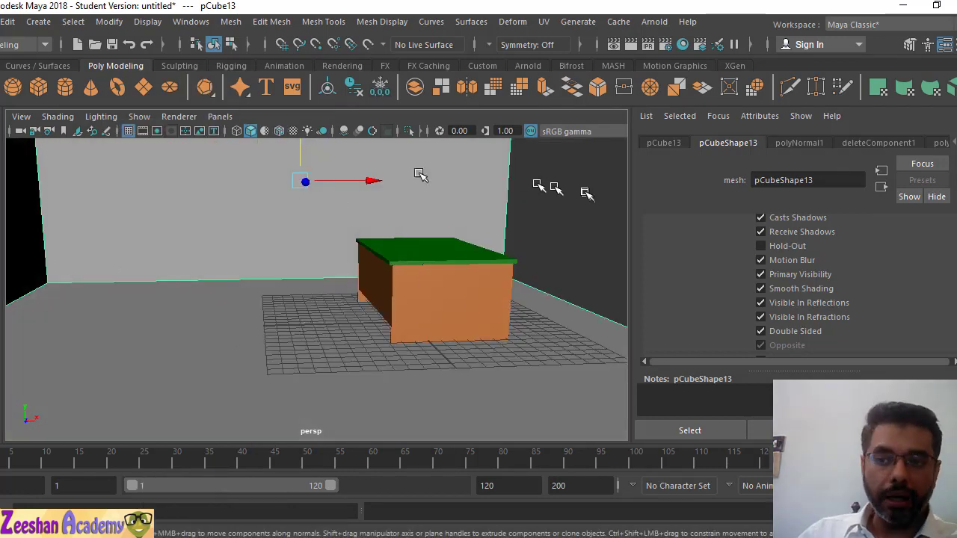
left_click_drag(309, 314, 247, 351, "alt")
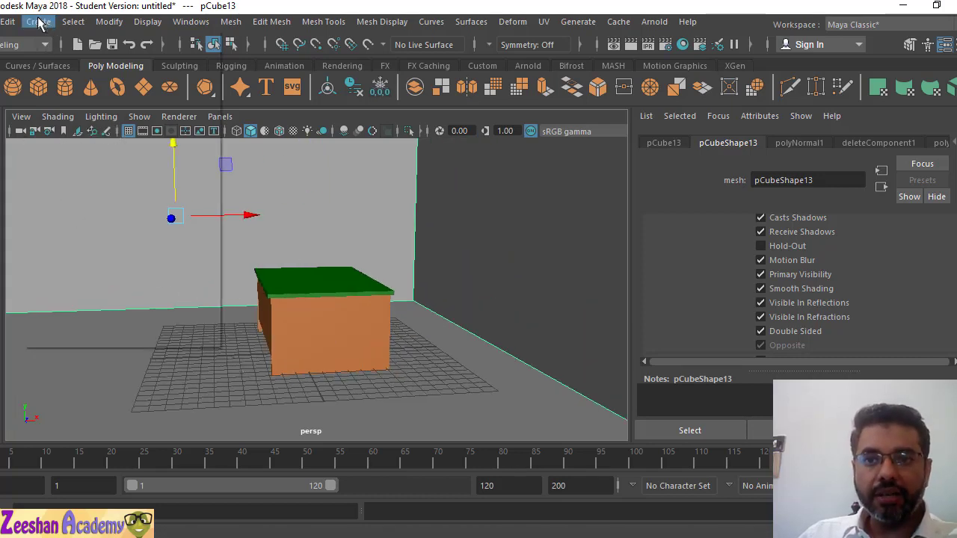
left_click(39, 22)
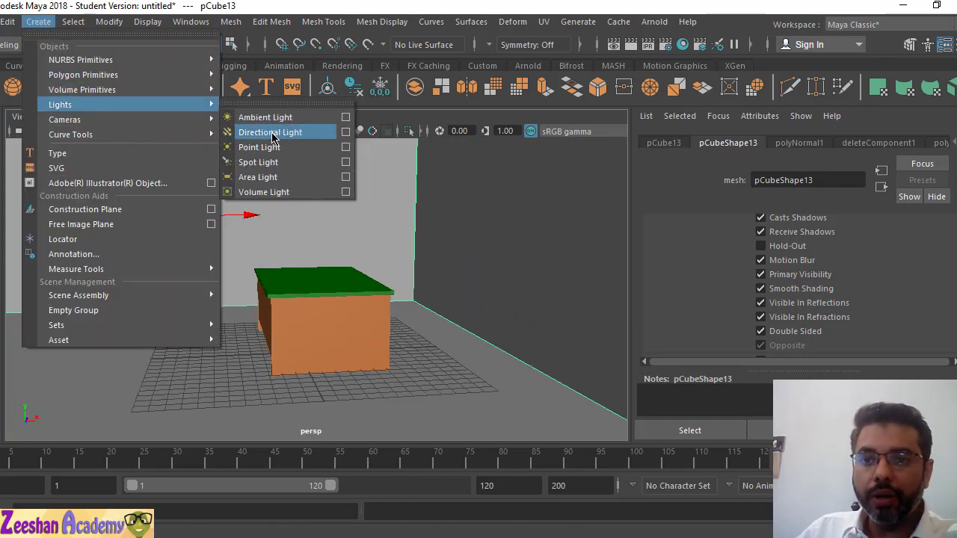
left_click(266, 118)
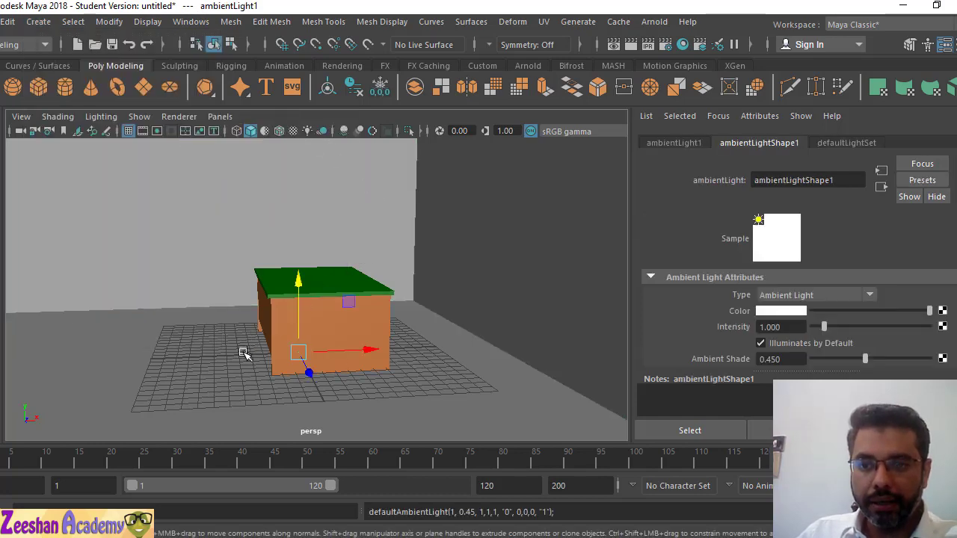
left_click_drag(372, 352, 167, 361)
left_click_drag(86, 376, 126, 385, "alt")
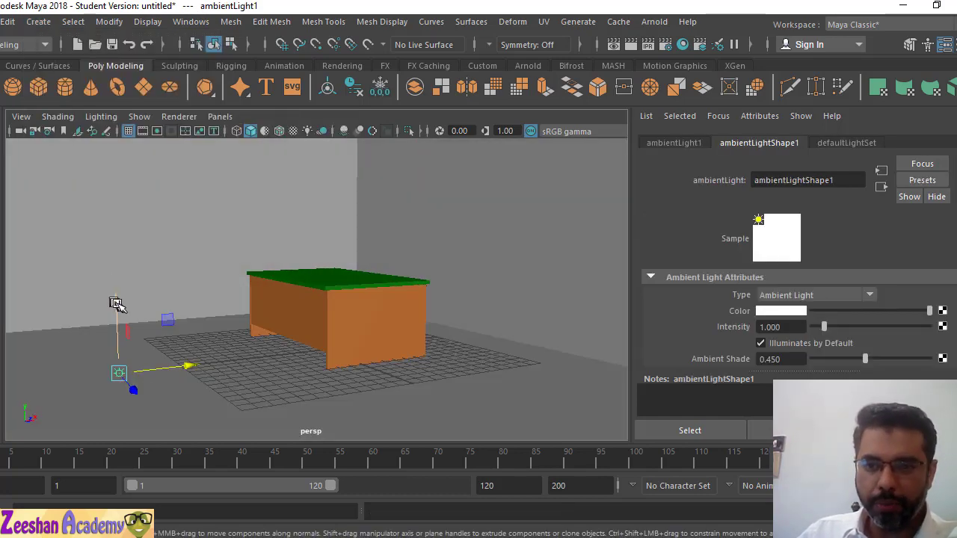
left_click_drag(115, 303, 114, 218)
Step: Give the ambient light a very pale cyan colour and set its intensity to 0.6
left_click(782, 311)
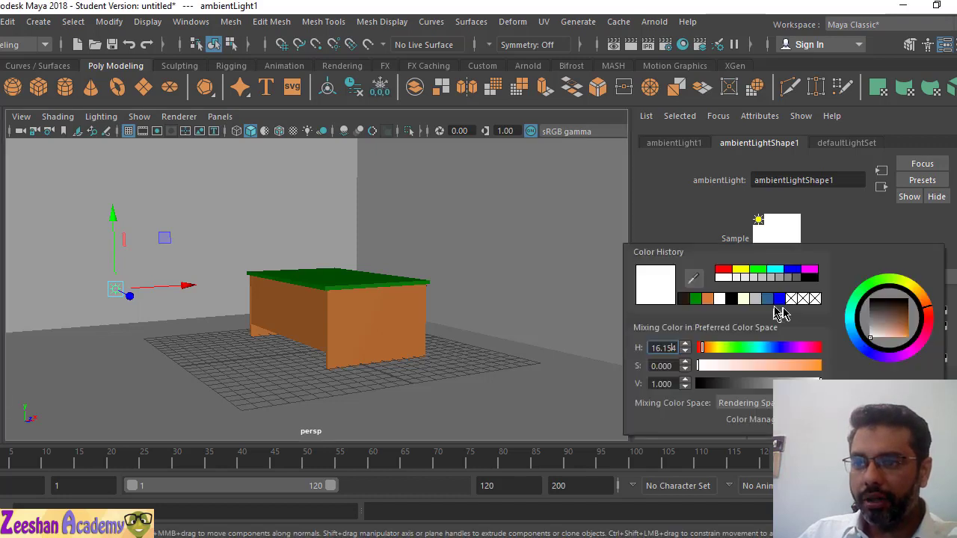
left_click(782, 271)
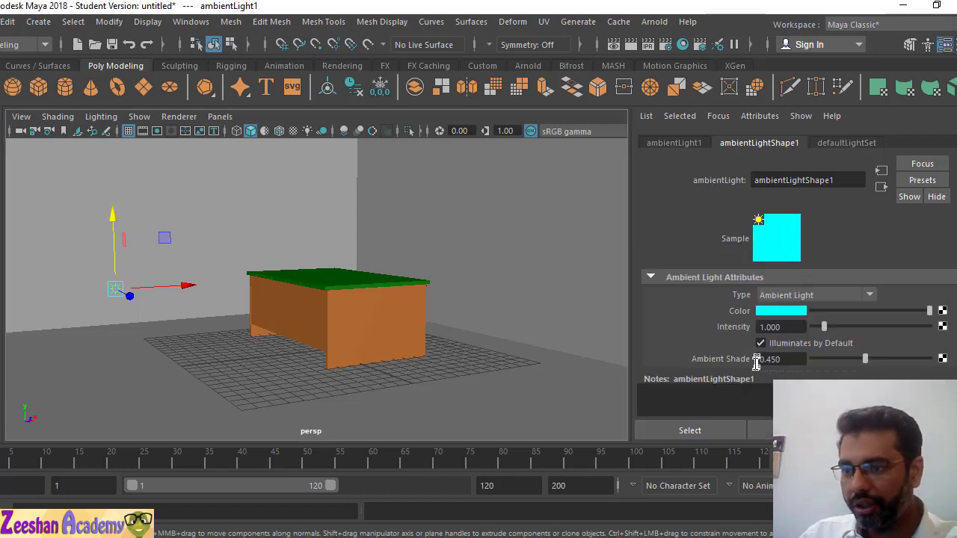
left_click(785, 311)
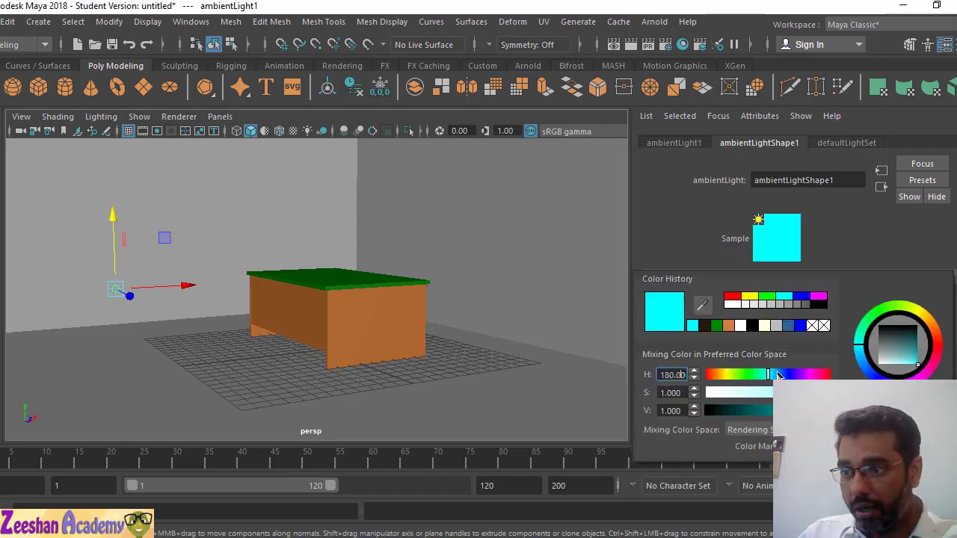
left_click_drag(823, 393, 715, 402)
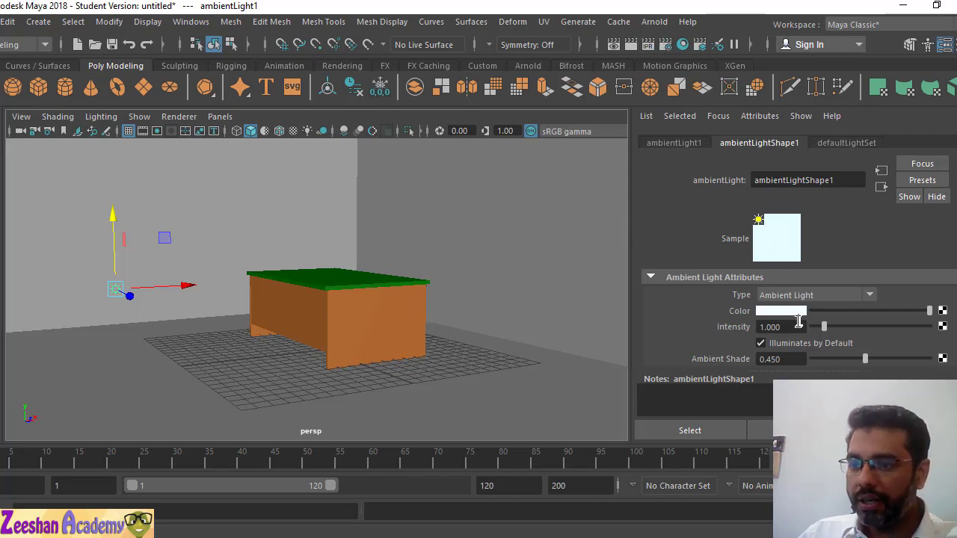
left_click_drag(799, 324, 691, 322)
type(".6")
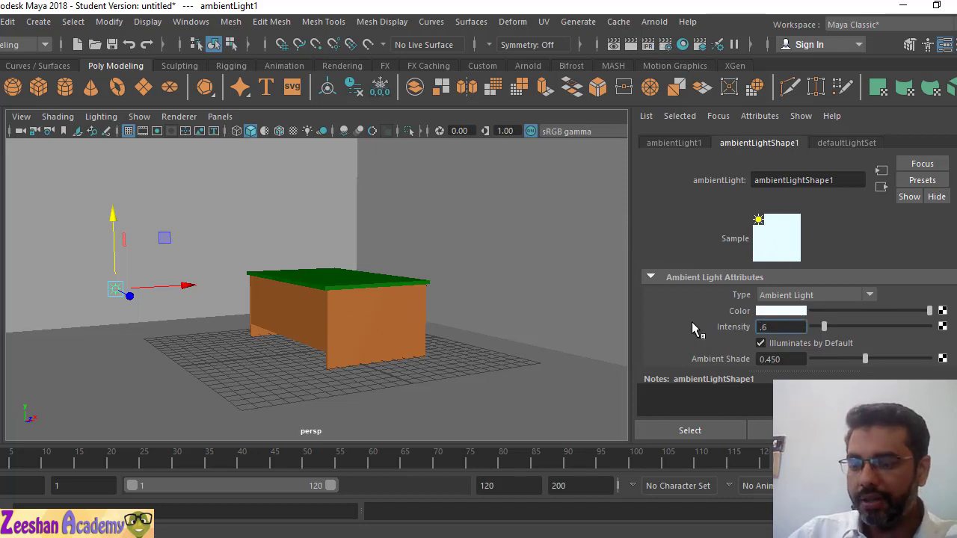
key("Return")
Step: Create a point light, raise it high above the desk and shift it along negative Z past the desk's end
mouse_move(306, 320)
left_mouse_down("alt")
mouse_move(278, 325)
mouse_move(310, 331)
left_mouse_up("alt")
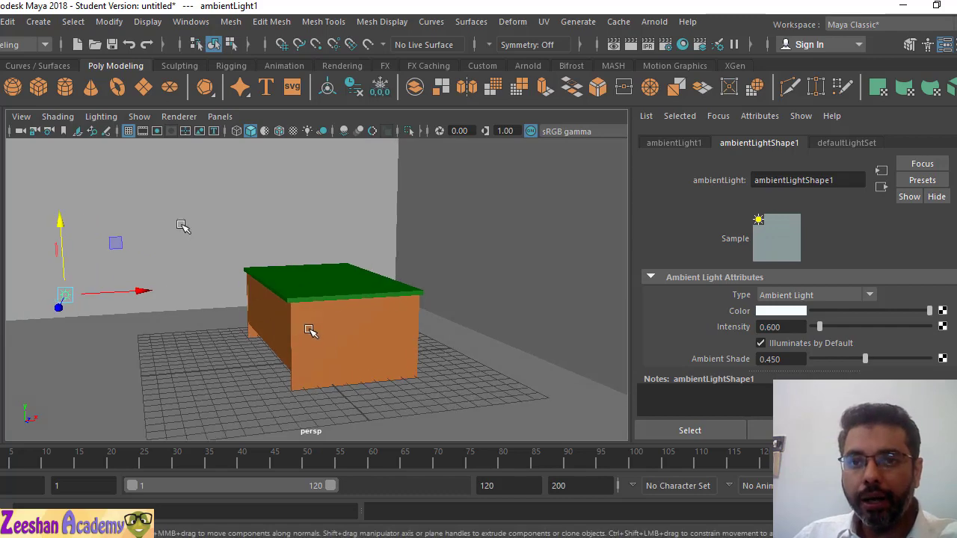
left_click(73, 21)
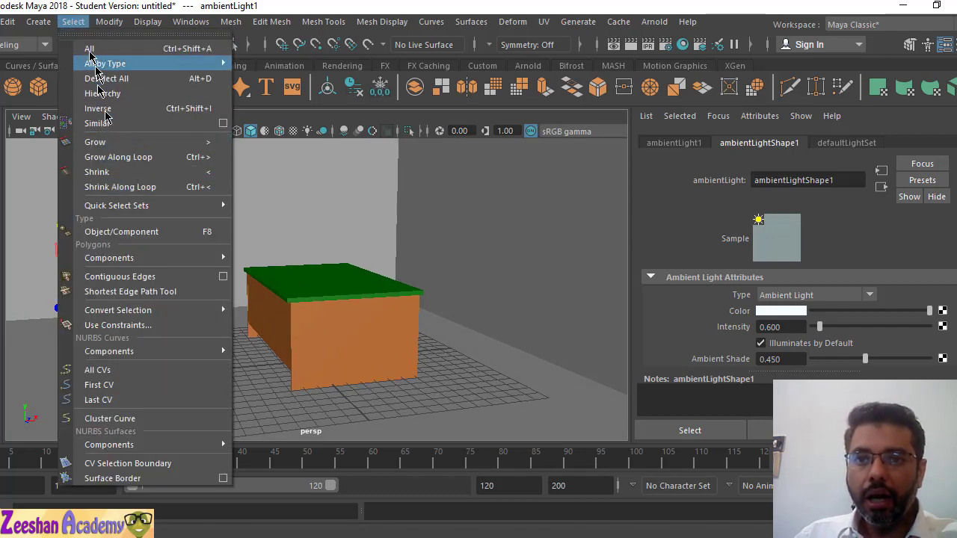
left_click(34, 23)
mouse_move(154, 112)
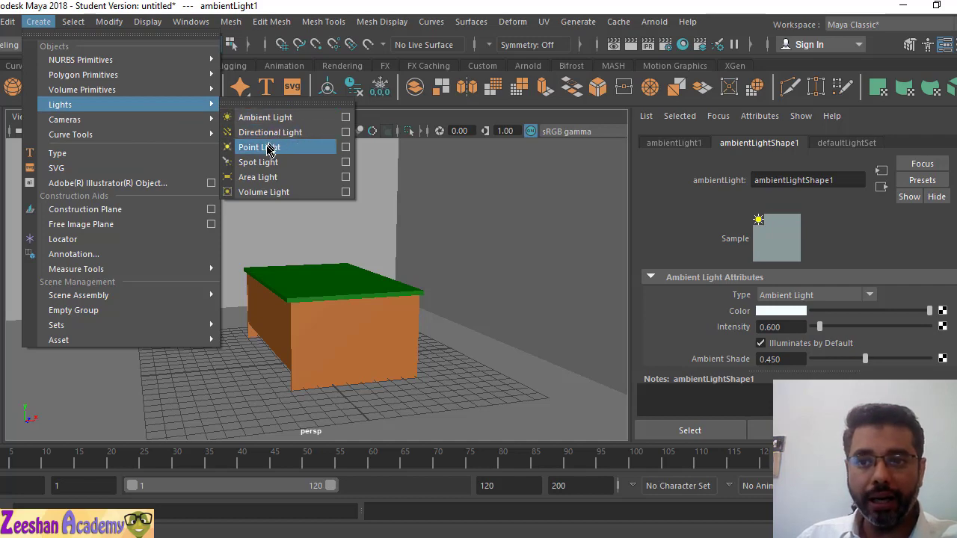
left_click(280, 148)
left_click_drag(323, 346, 359, 347, "alt")
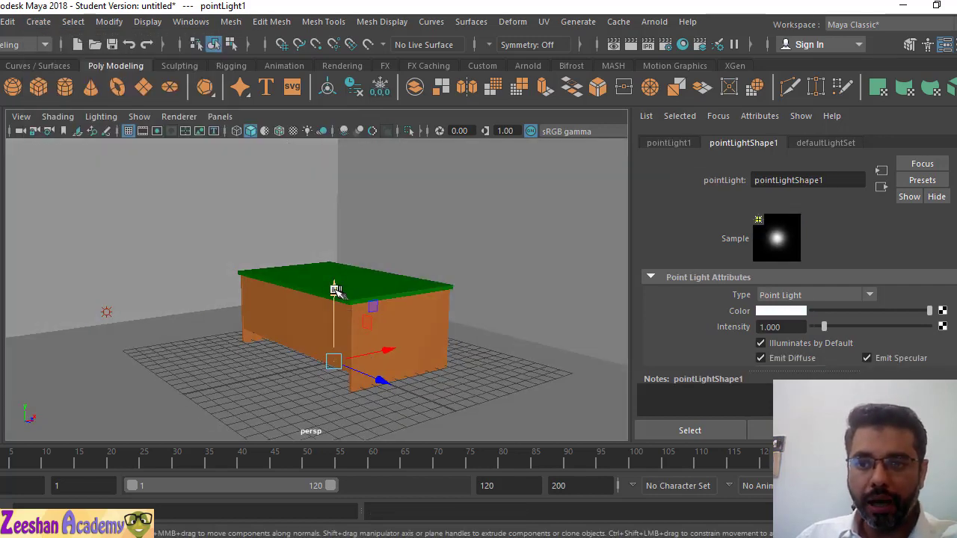
left_click_drag(334, 288, 227, 301)
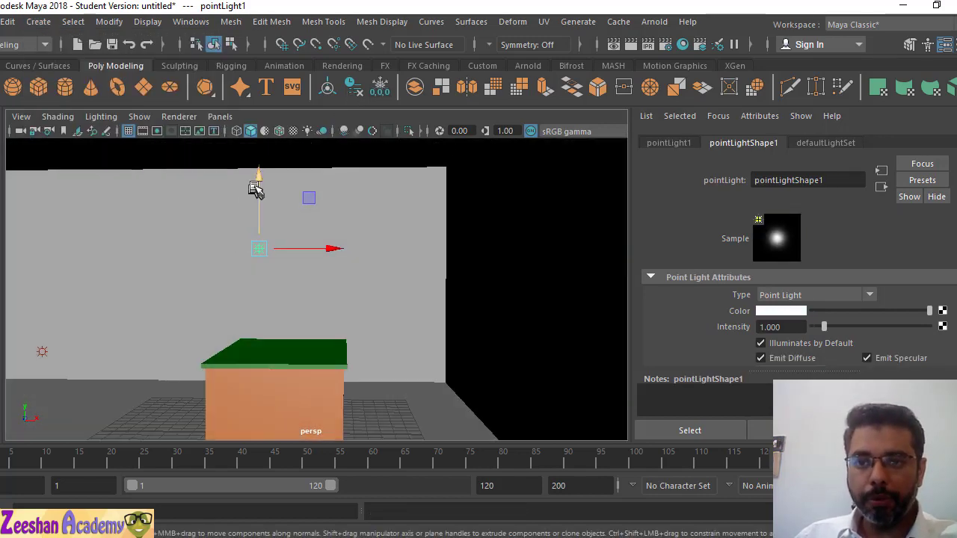
left_click_drag(256, 185, 271, 120)
left_click_drag(259, 246, 391, 250, "alt")
scroll(491, 228, "up", 3)
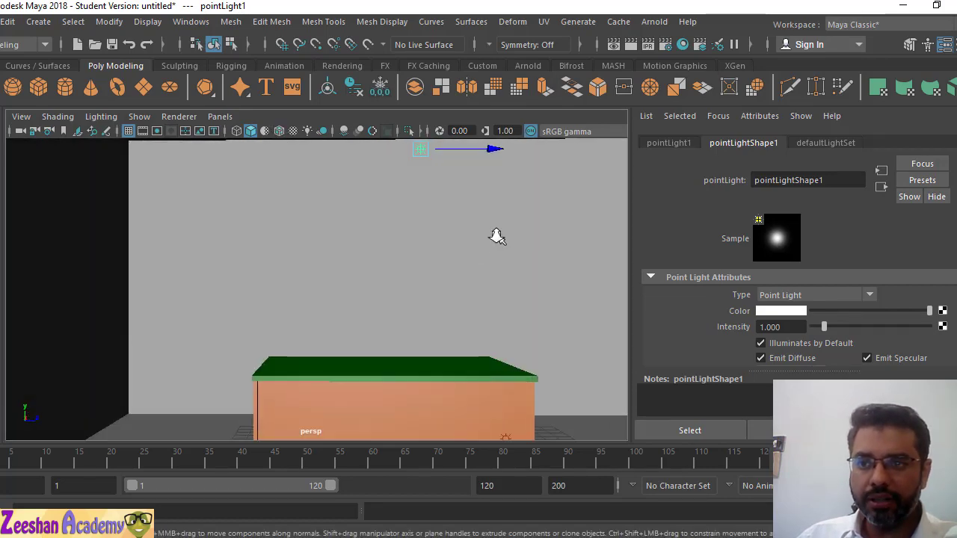
left_click_drag(485, 153, 249, 181)
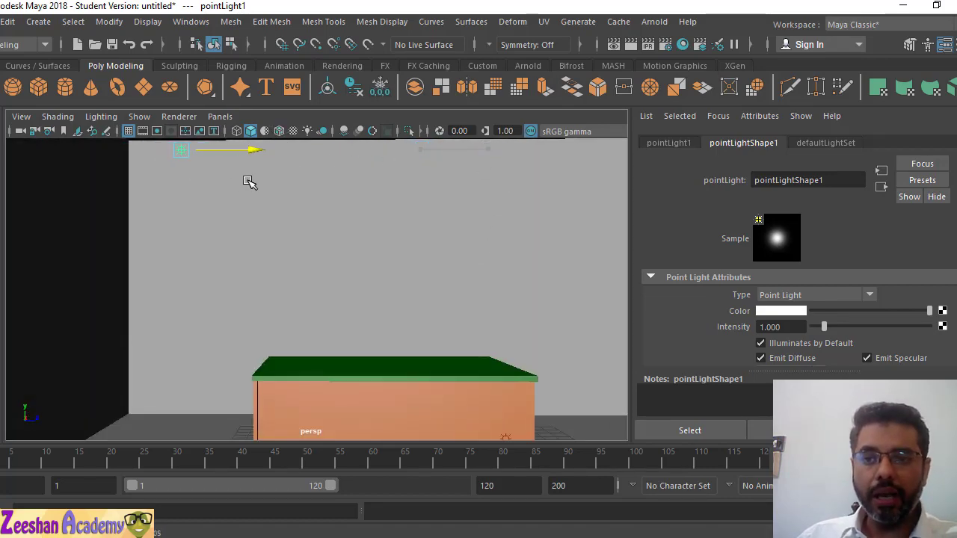
Step: Duplicate the point light and move the copy along positive X, clear of the desk, at the same height
left_click_drag(262, 225, 181, 241, "alt")
left_click_drag(293, 232, 262, 280, "alt")
key("ctrl+d")
middle_click_drag(357, 286, 352, 289, "alt")
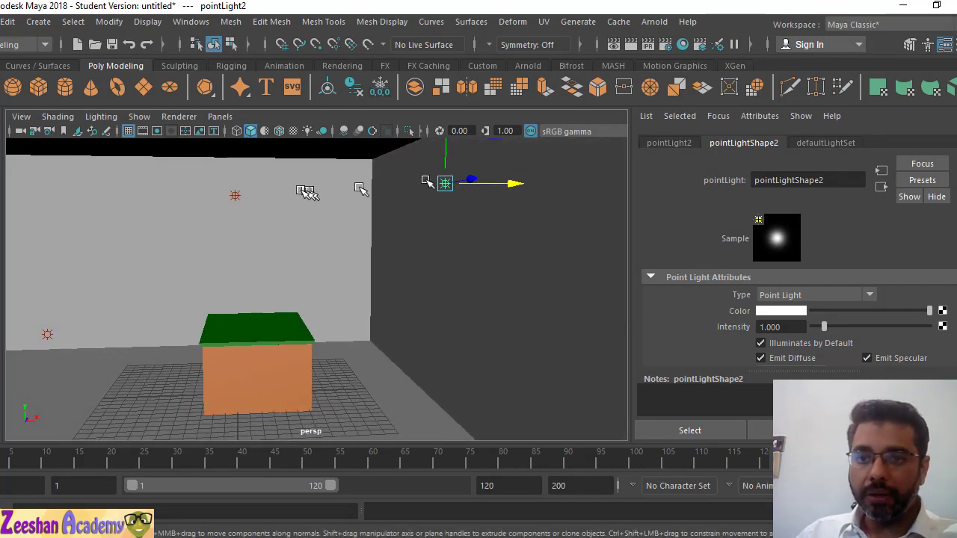
Step: Inspect the colour values of the duplicated point light
left_click(781, 311)
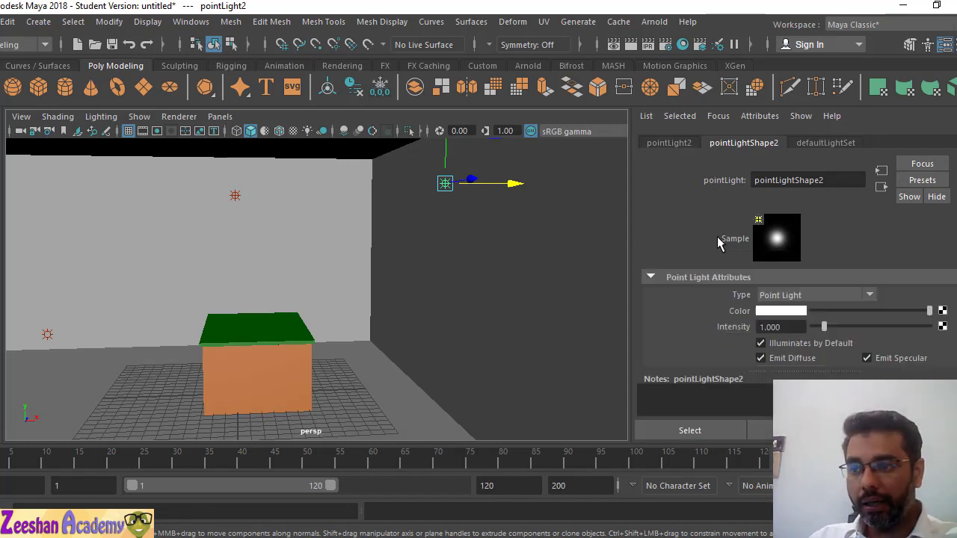
left_click(774, 311)
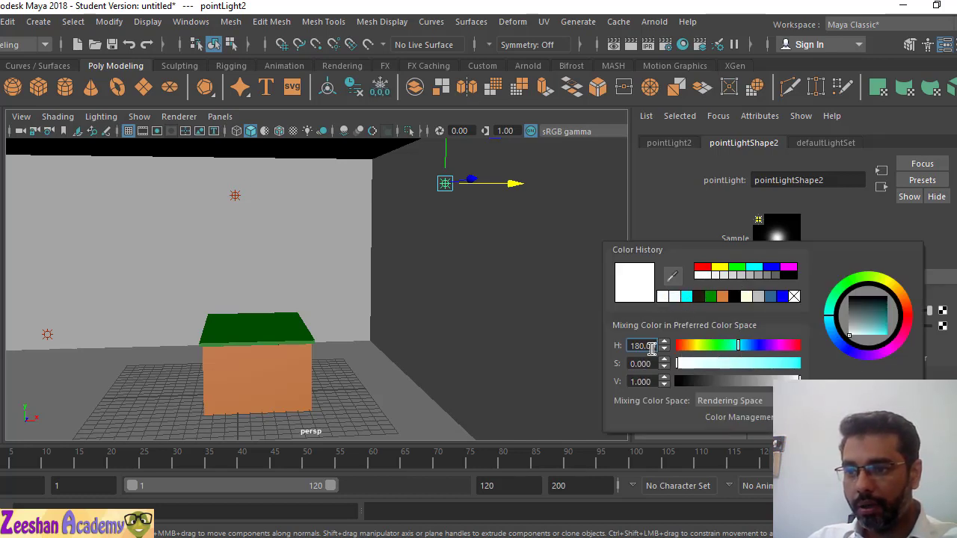
type("00")
key("Tab")
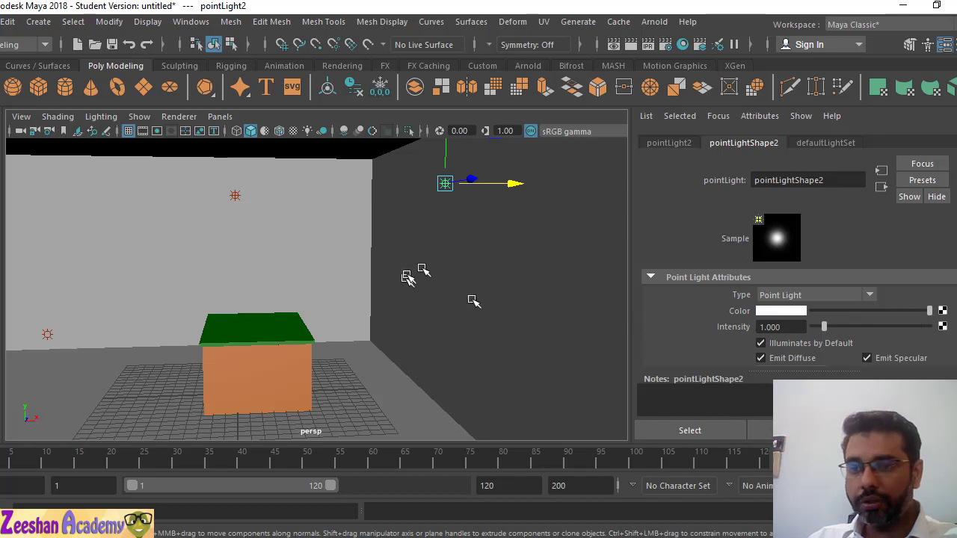
Step: Enable depth map shadows on the duplicated point light
middle_click_drag(423, 269, 424, 319, "alt")
left_click(239, 226)
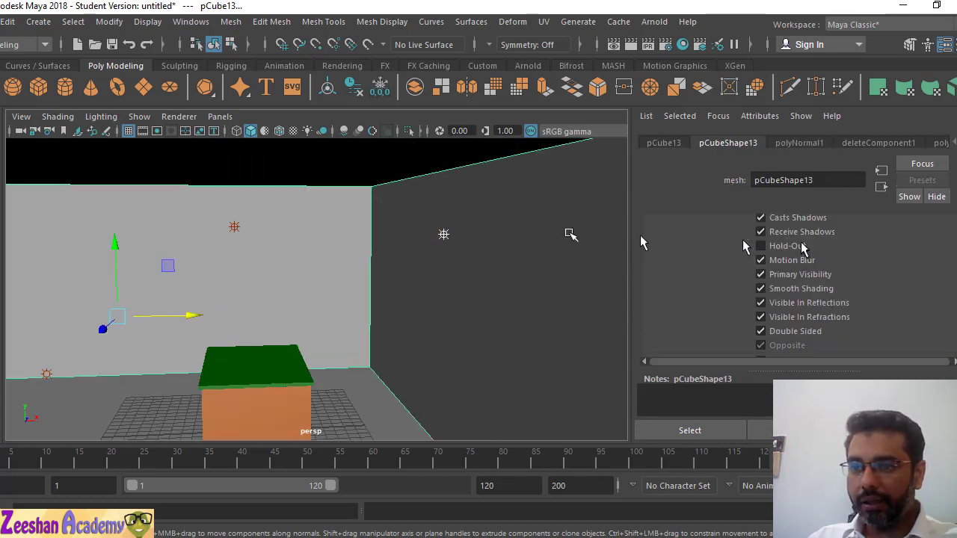
left_click(442, 234)
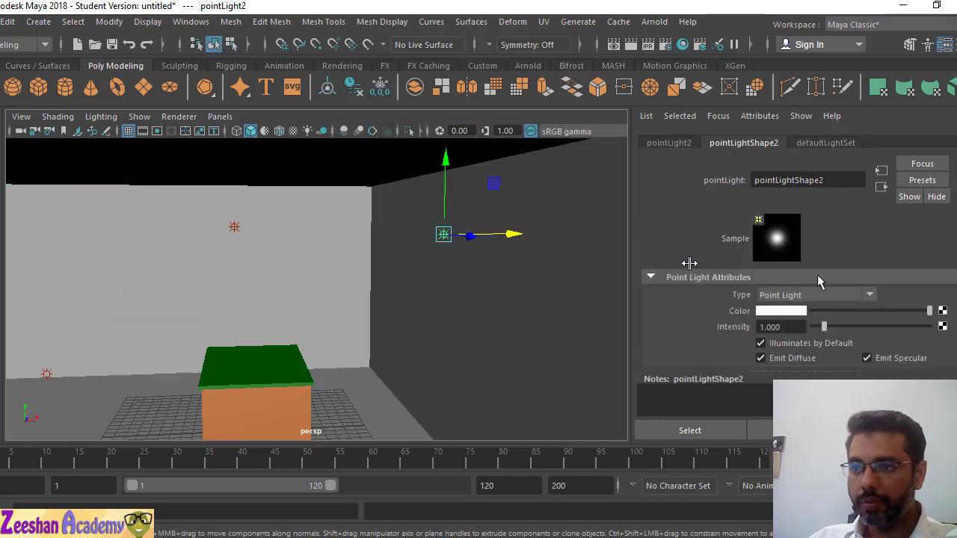
scroll(830, 327, "down", 2)
left_click(711, 320)
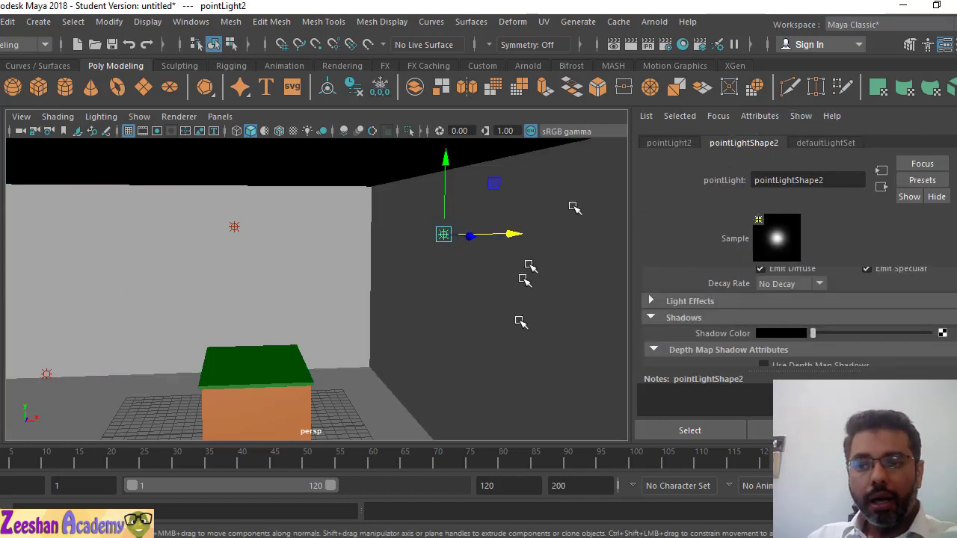
left_click(801, 365)
scroll(805, 355, "down", 2)
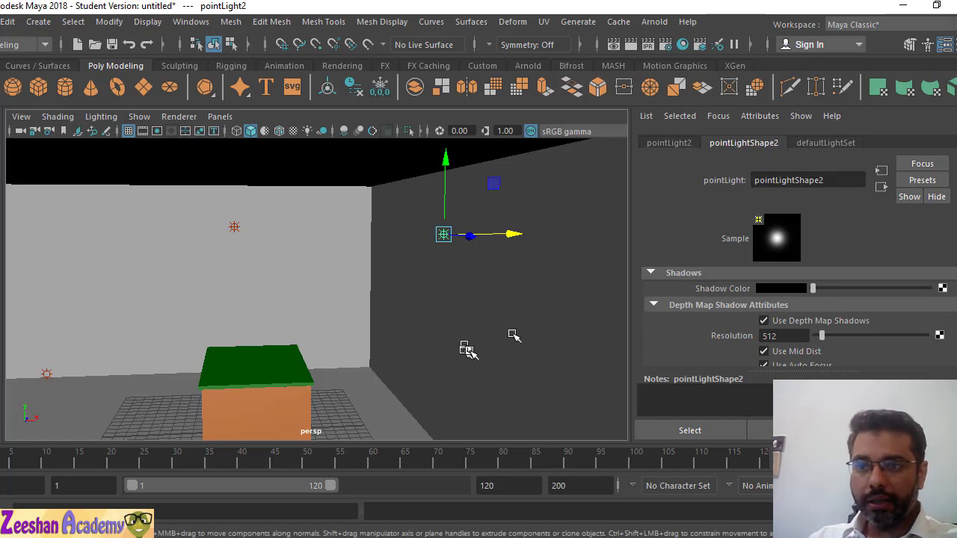
Step: Set the renderer to Maya Software and the image size preset to Full 1024
left_click_drag(470, 350, 399, 275, "alt")
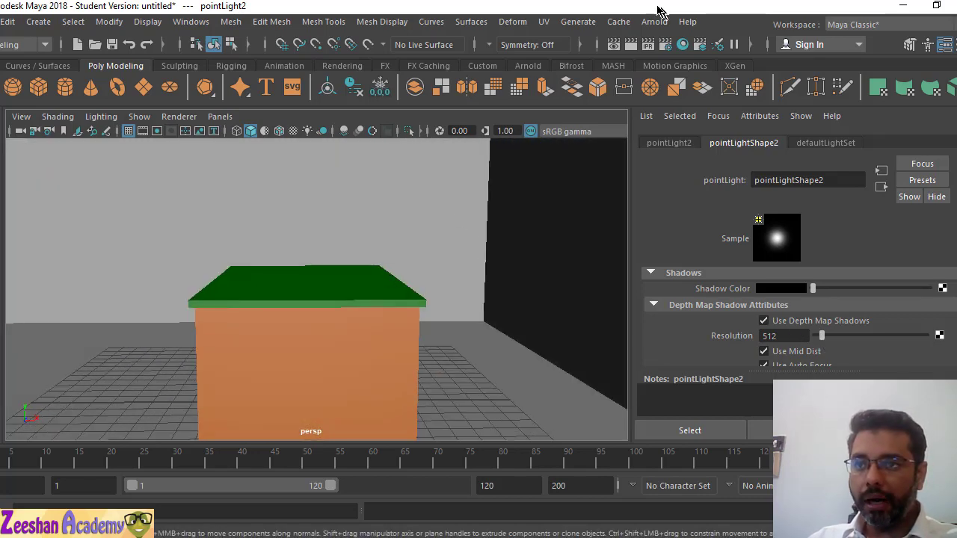
left_click(665, 44)
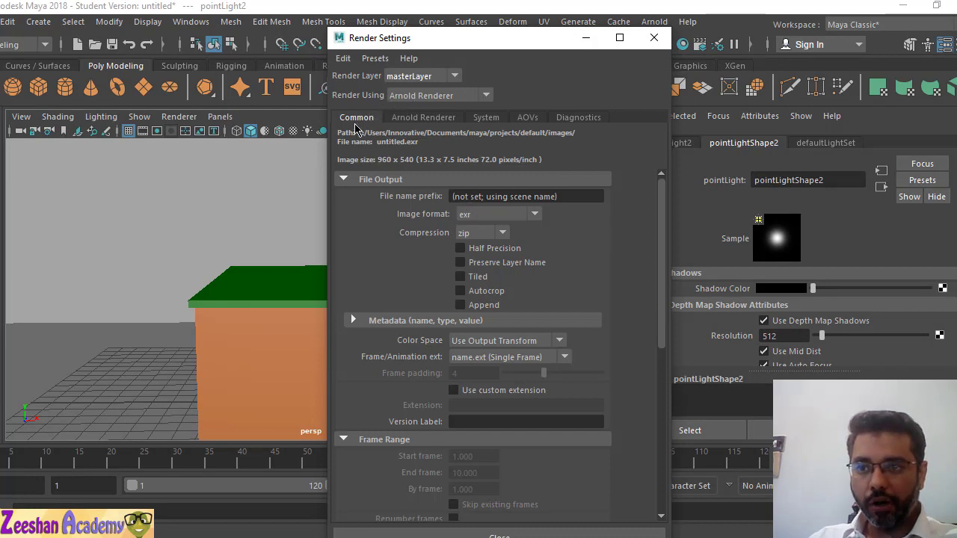
left_click(458, 97)
left_click(454, 109)
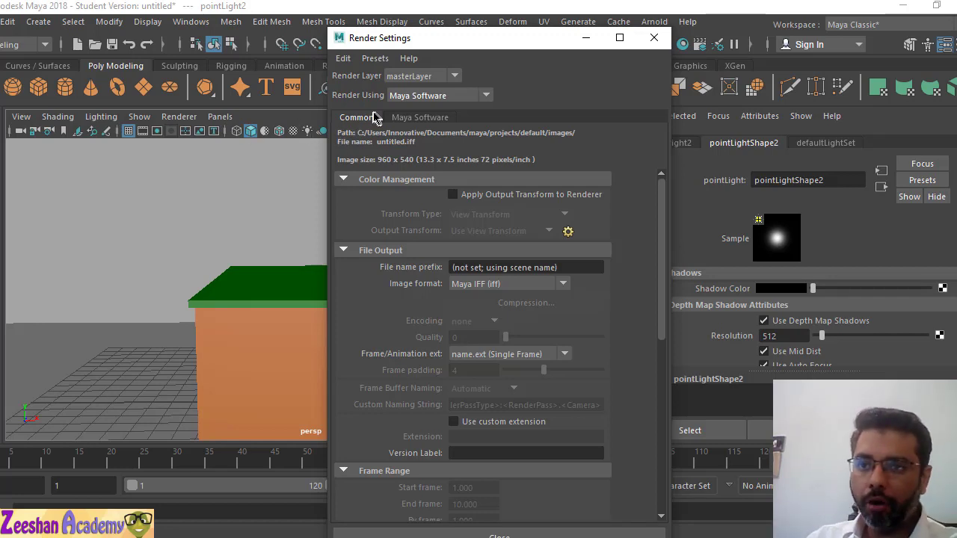
scroll(501, 449, "down", 8)
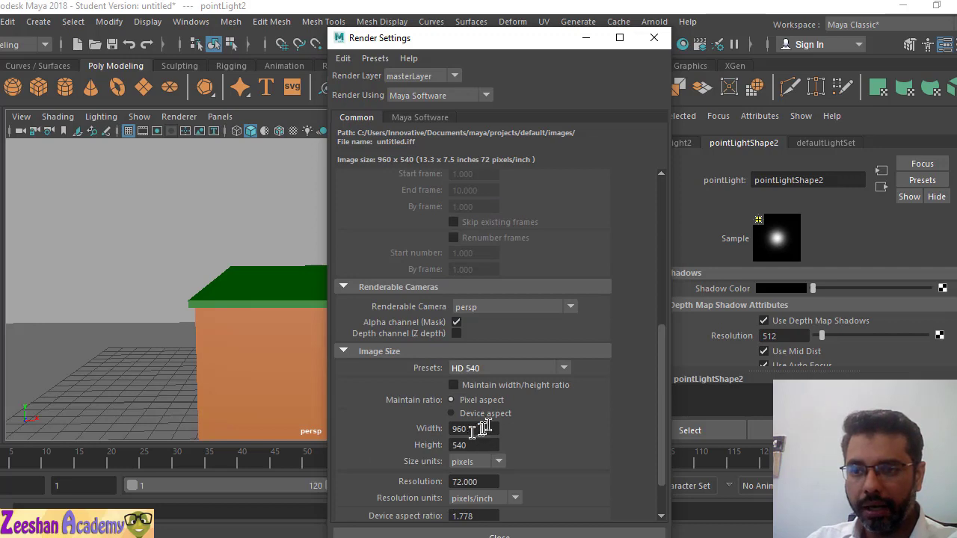
left_click(487, 369)
left_click(502, 486)
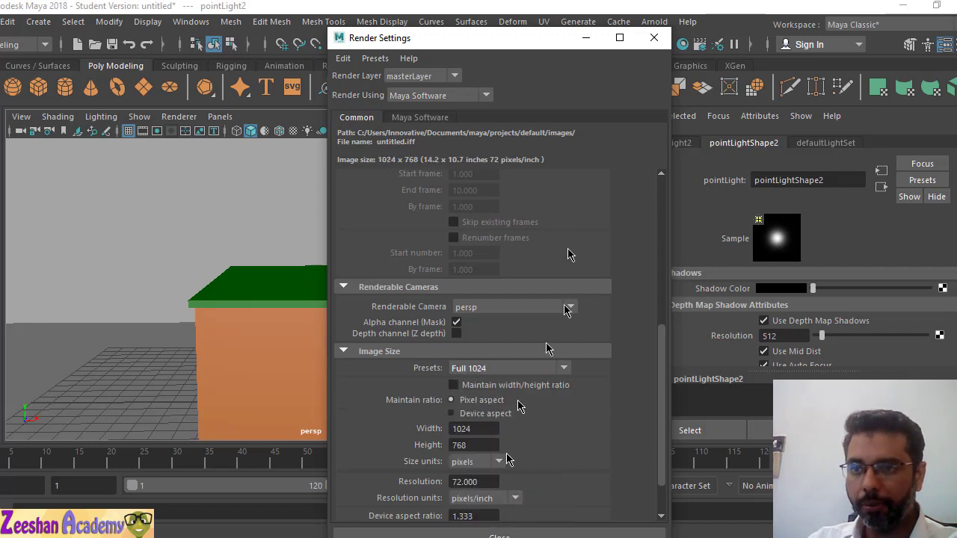
Step: Set the Maya Software anti-aliasing quality to Production quality and close the render settings
left_click(419, 121)
left_click(460, 153)
left_click(543, 212)
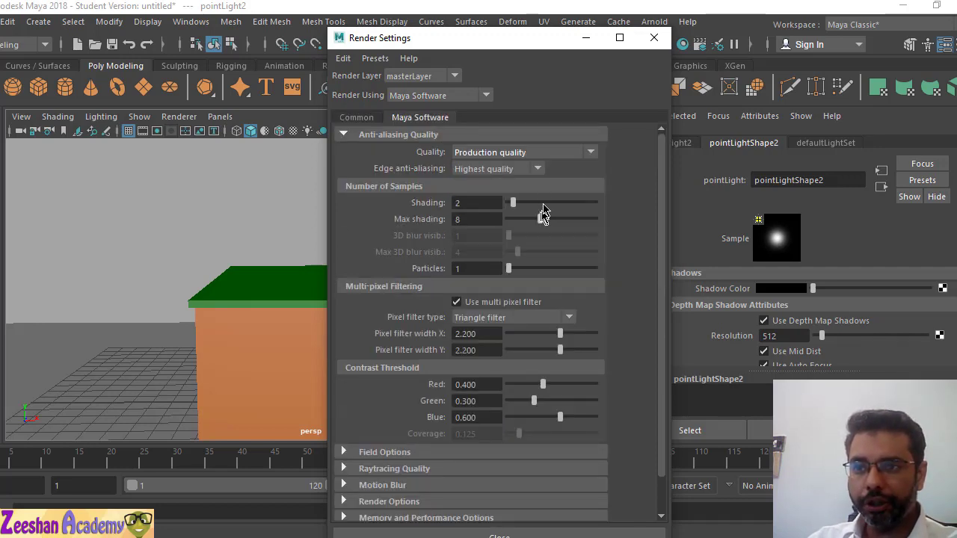
left_click(654, 37)
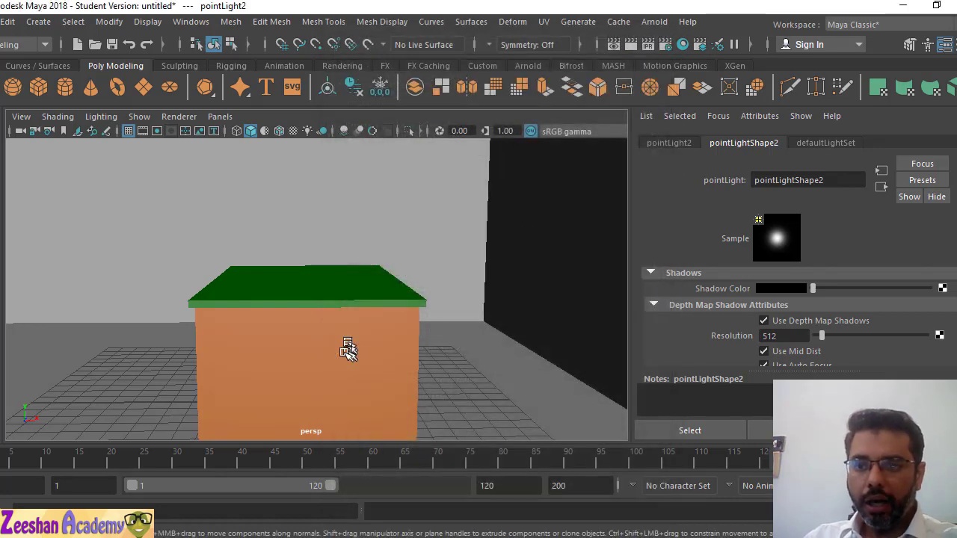
Step: Render the current frame of the desk in the room from the perspective view
left_click_drag(348, 349, 296, 303, "alt")
left_click(637, 46)
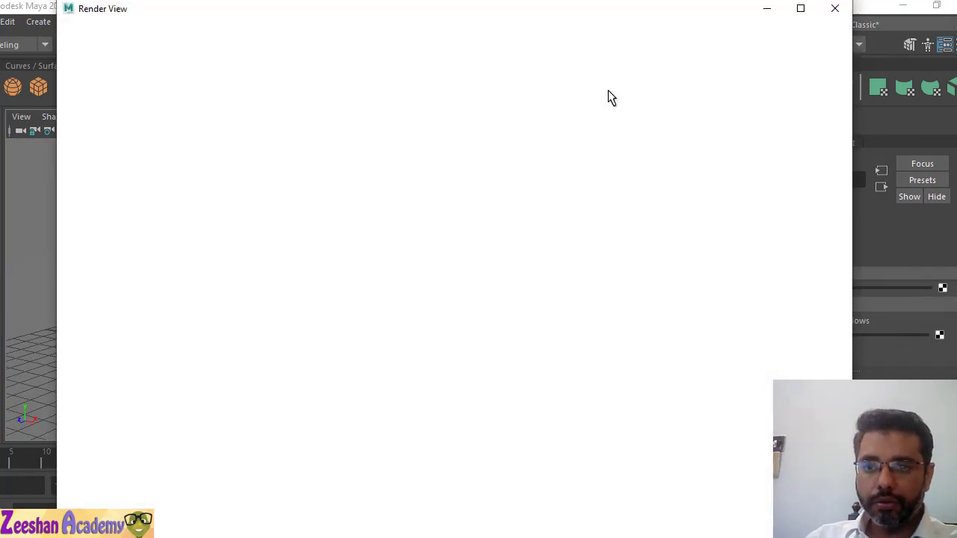